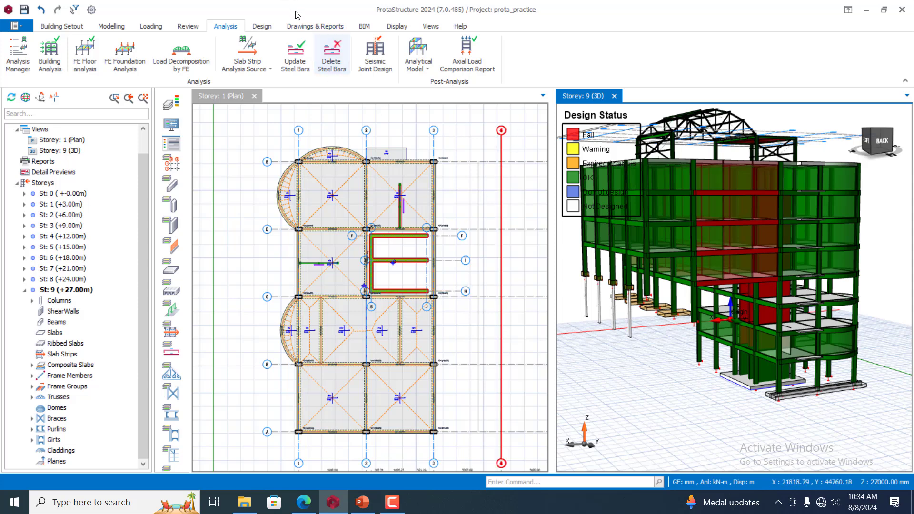
# Generate a column elevation drawing preview for storey St: 1 (+3.00m) only
pyautogui.click(308, 27)
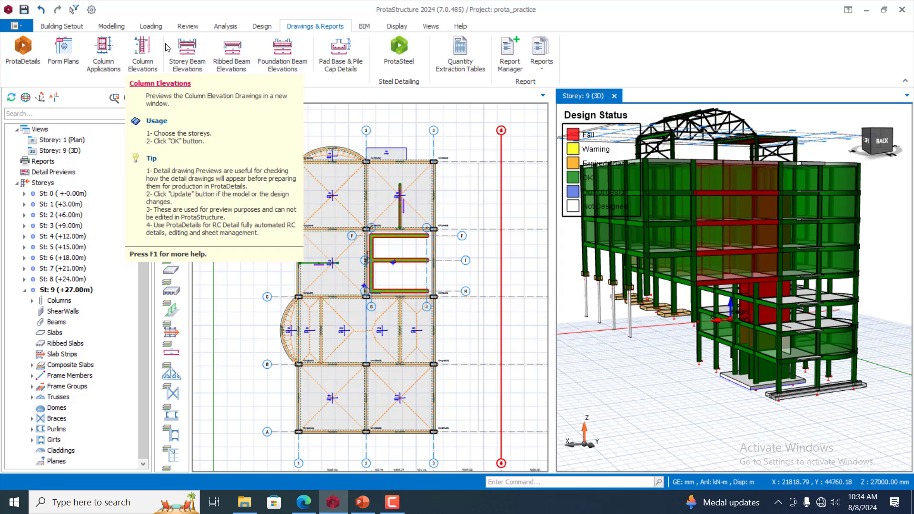
pyautogui.click(149, 47)
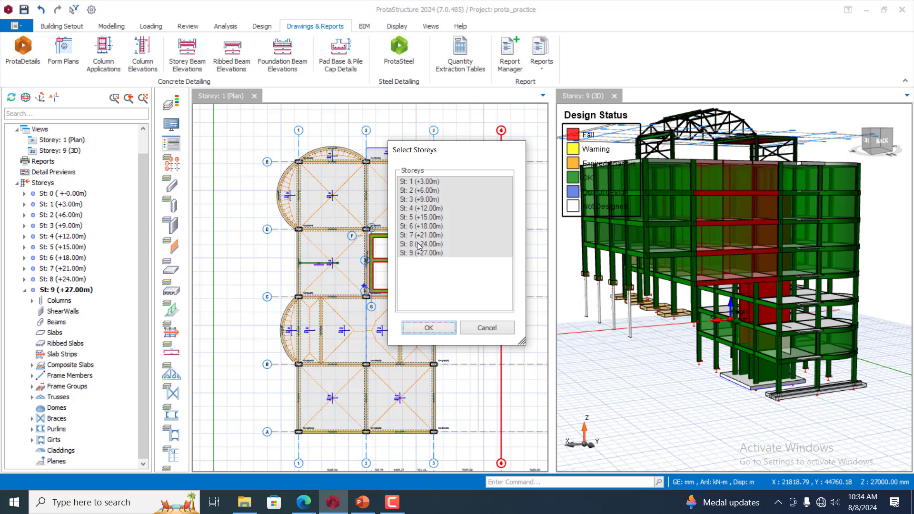
pyautogui.click(417, 182)
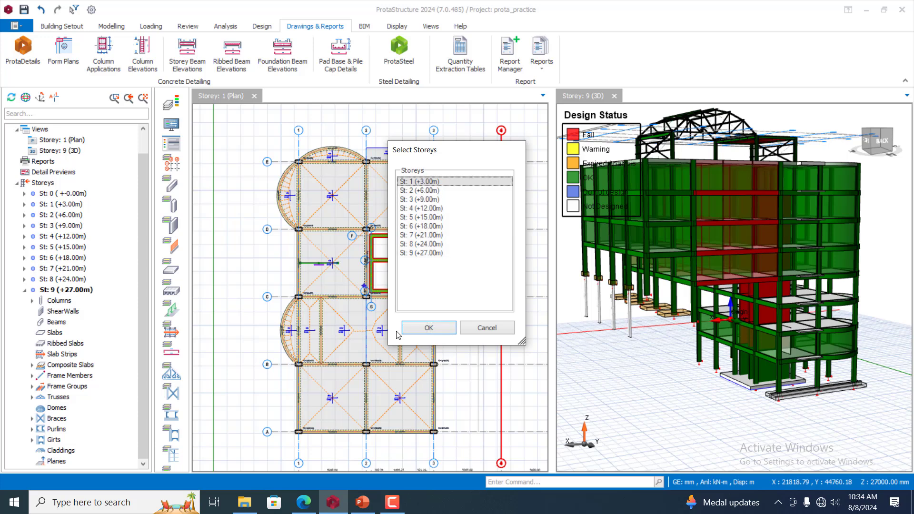
pyautogui.click(428, 328)
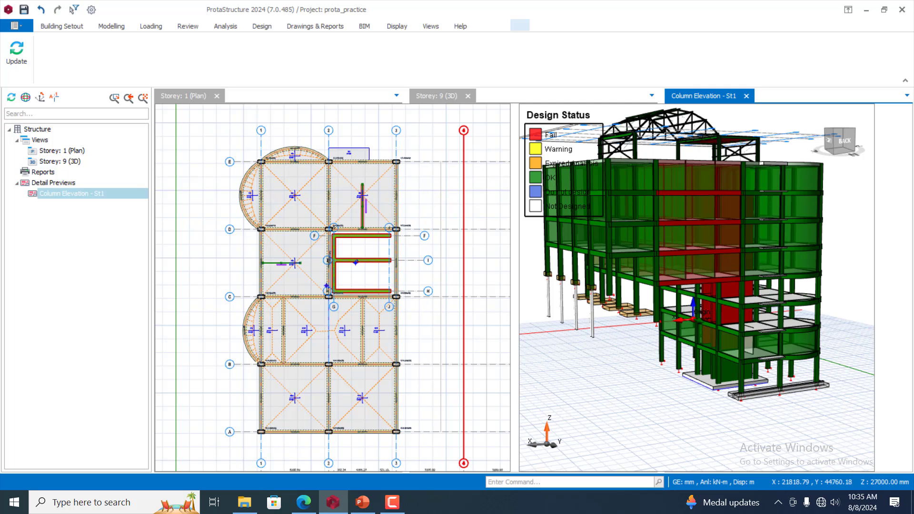
pyautogui.moveTo(399, 502)
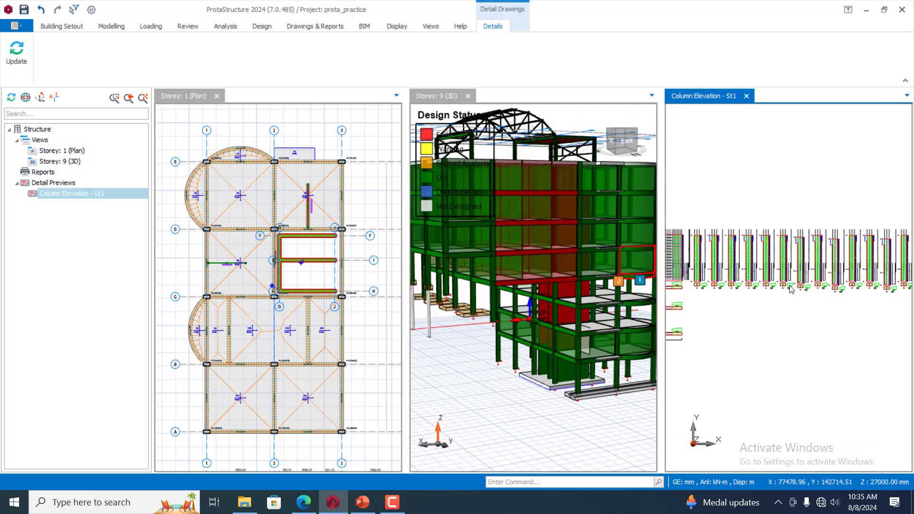
# Examine the reinforcement, links and section details in the storey 1 column elevation preview, and close the preview
pyautogui.scroll(-3, 813, 311)
pyautogui.scroll(6, 770, 307)
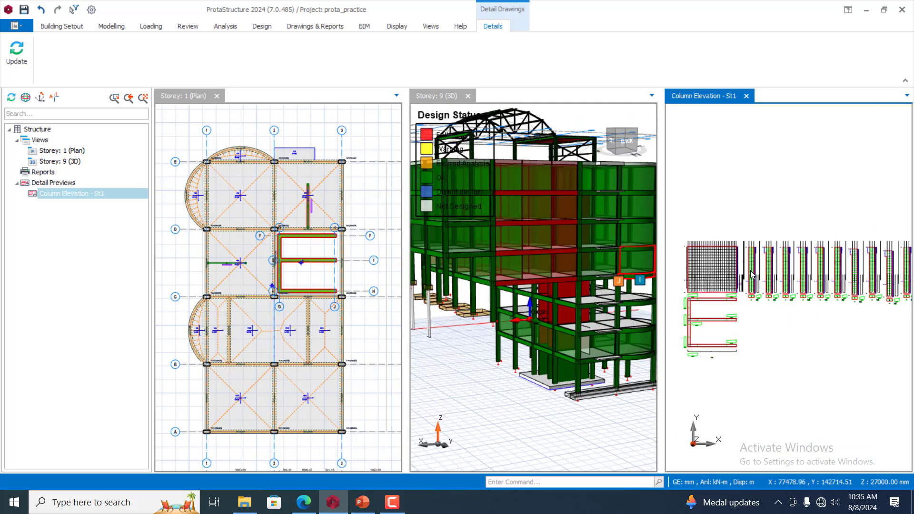
pyautogui.scroll(4, 753, 266)
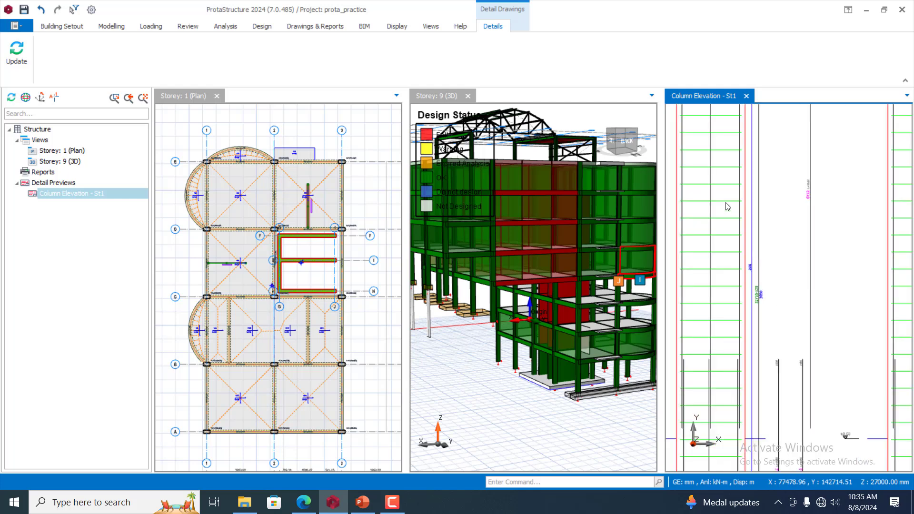
pyautogui.scroll(-6, 724, 202)
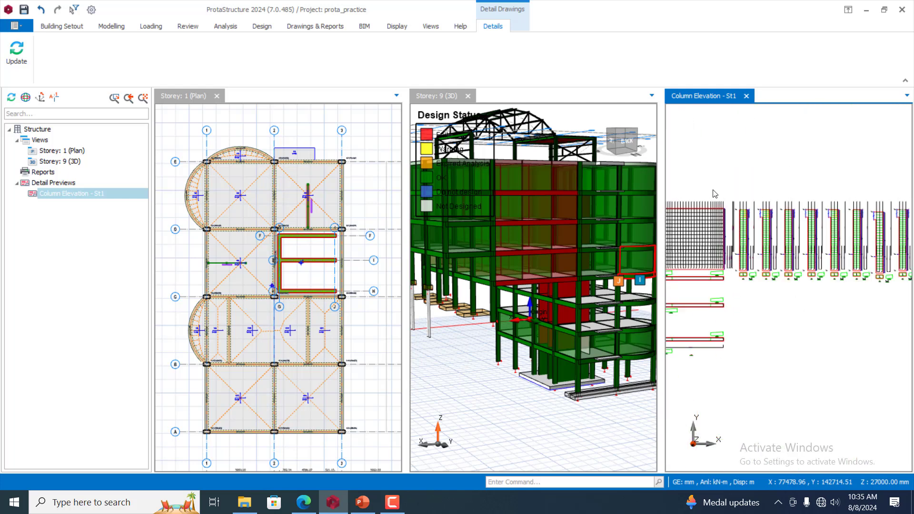
pyautogui.scroll(5, 715, 194)
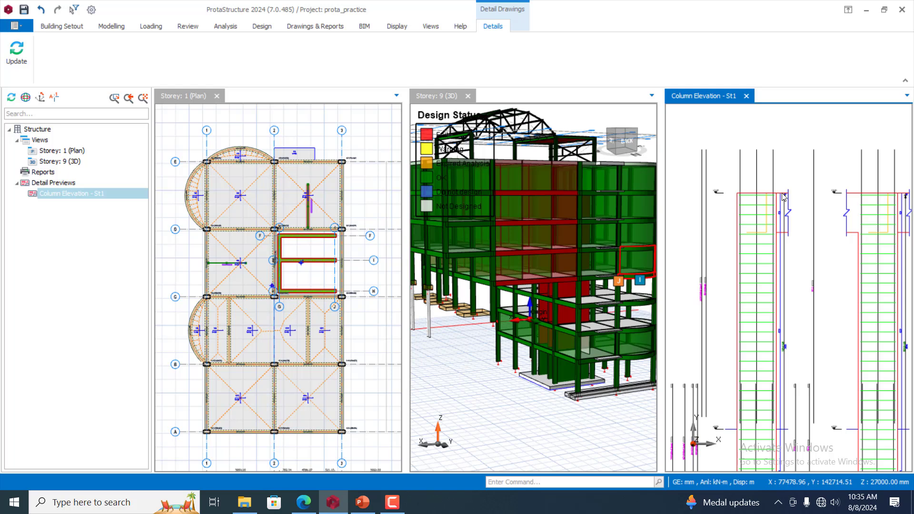
pyautogui.scroll(-2, 783, 188)
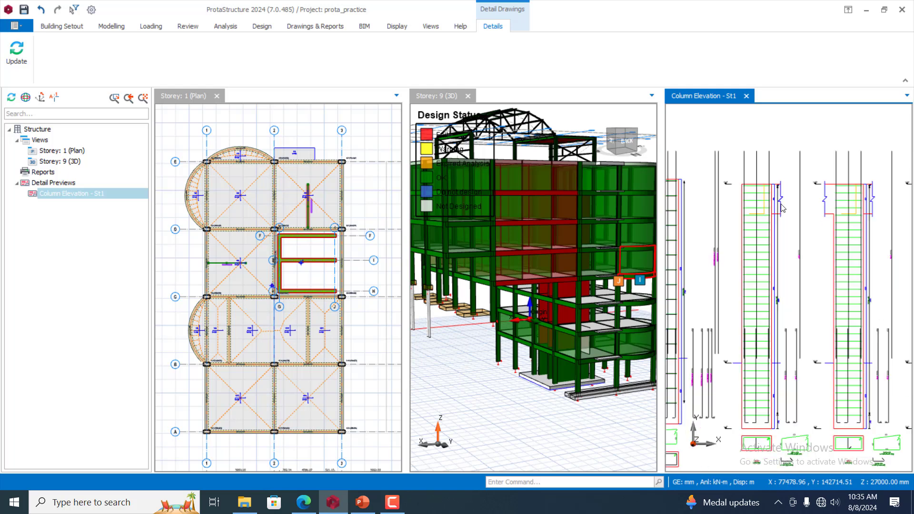
pyautogui.scroll(-1, 779, 211)
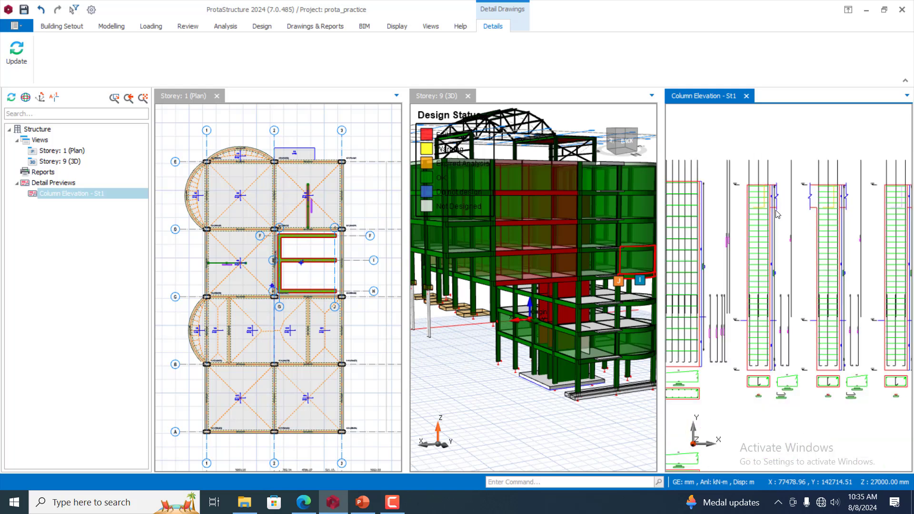
pyautogui.scroll(3, 779, 214)
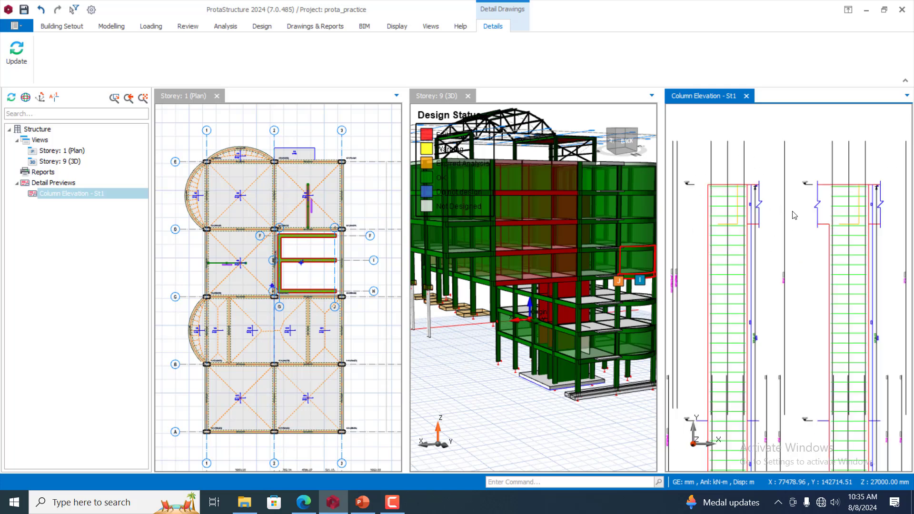
pyautogui.scroll(2, 794, 215)
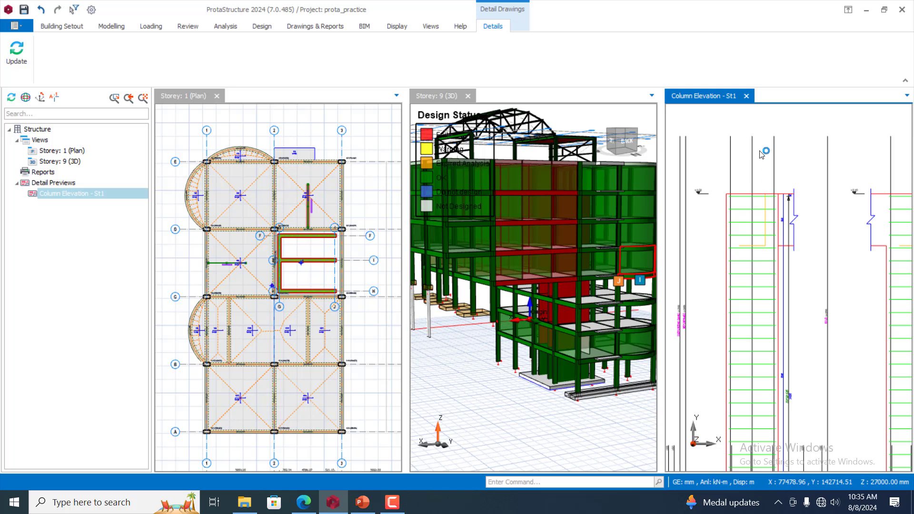
pyautogui.scroll(-3, 743, 166)
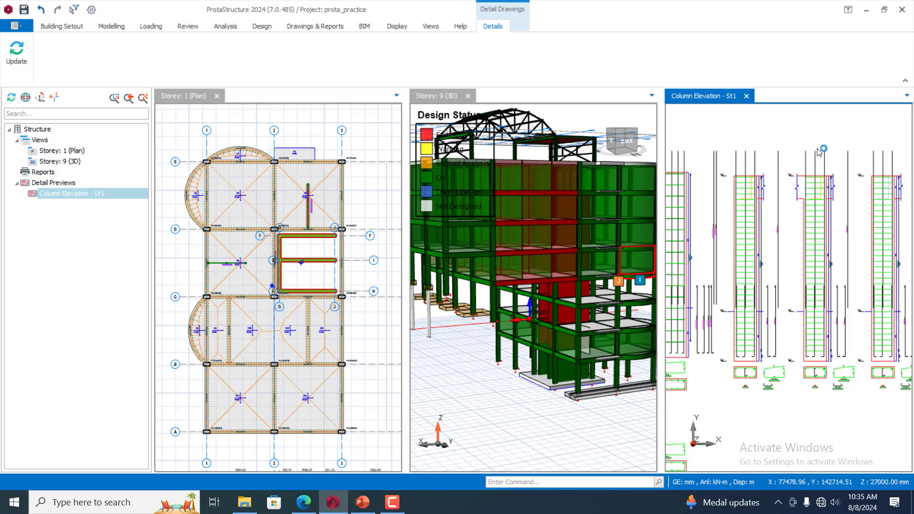
pyautogui.scroll(2, 837, 158)
pyautogui.scroll(-2, 838, 159)
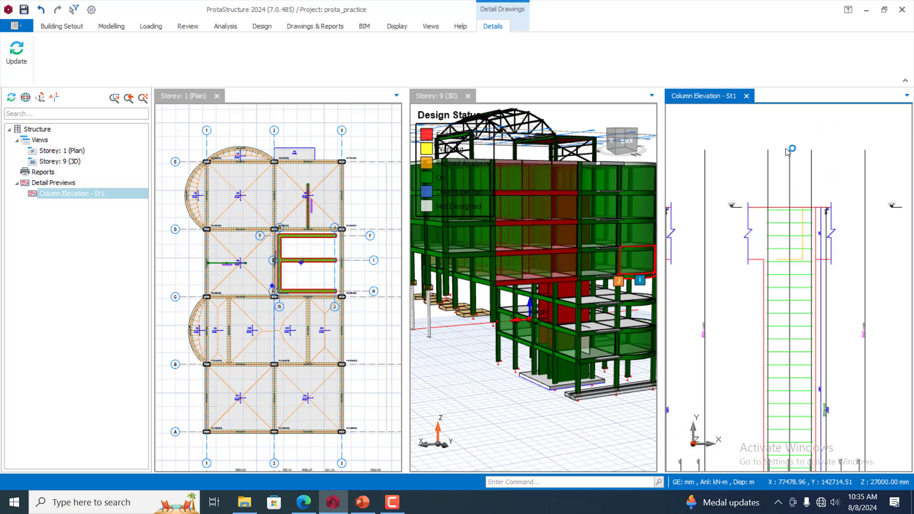
pyautogui.scroll(-1, 791, 169)
pyautogui.scroll(-5, 789, 169)
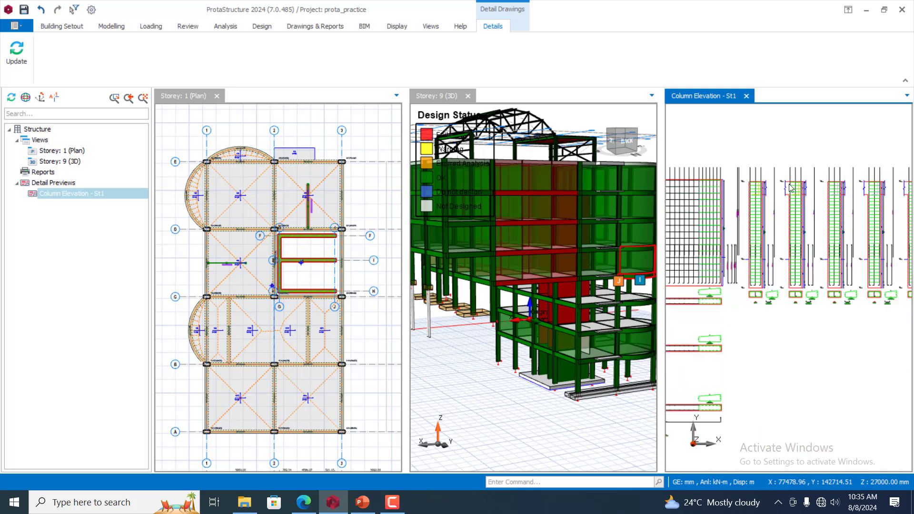
pyautogui.scroll(-2, 777, 298)
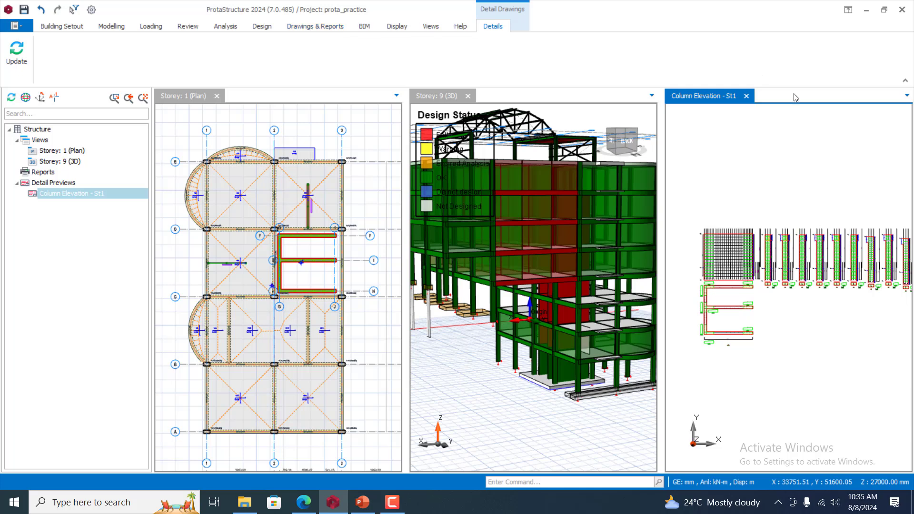
pyautogui.click(746, 97)
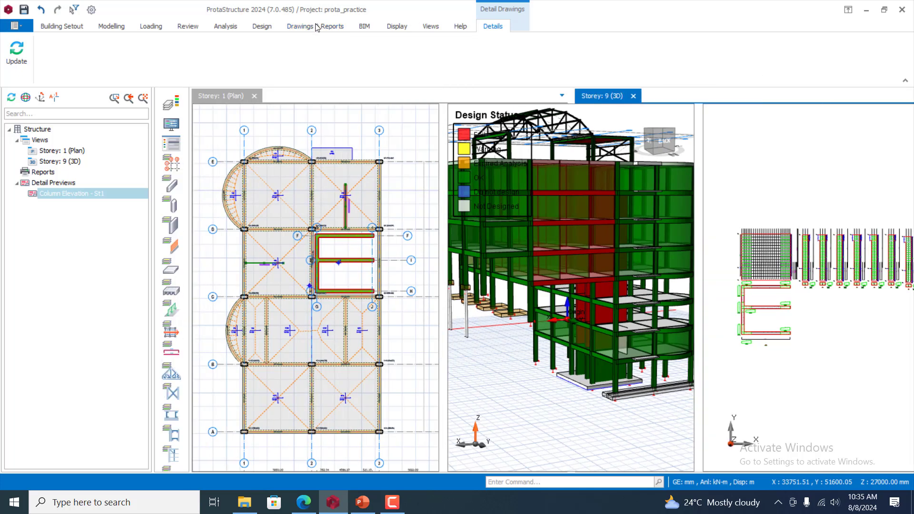
# View the project preferences in the Settings Center and close them without changes
pyautogui.click(316, 27)
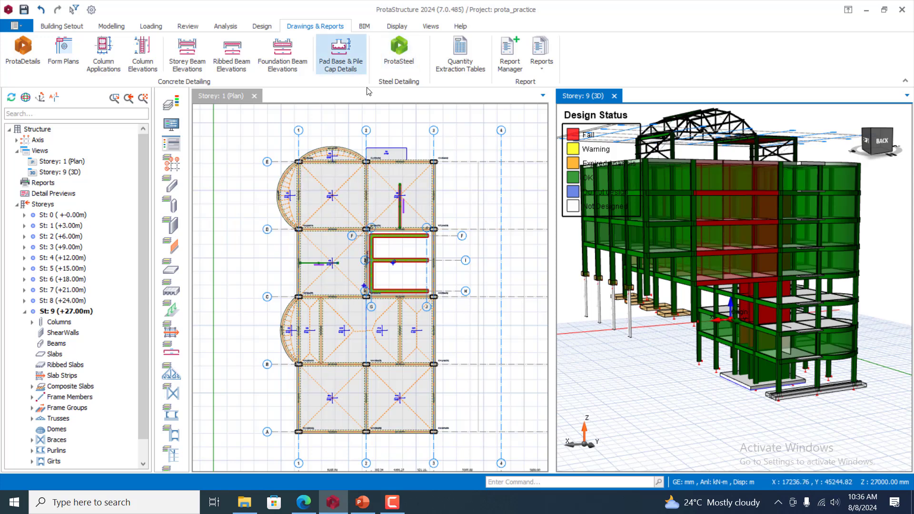
pyautogui.click(72, 27)
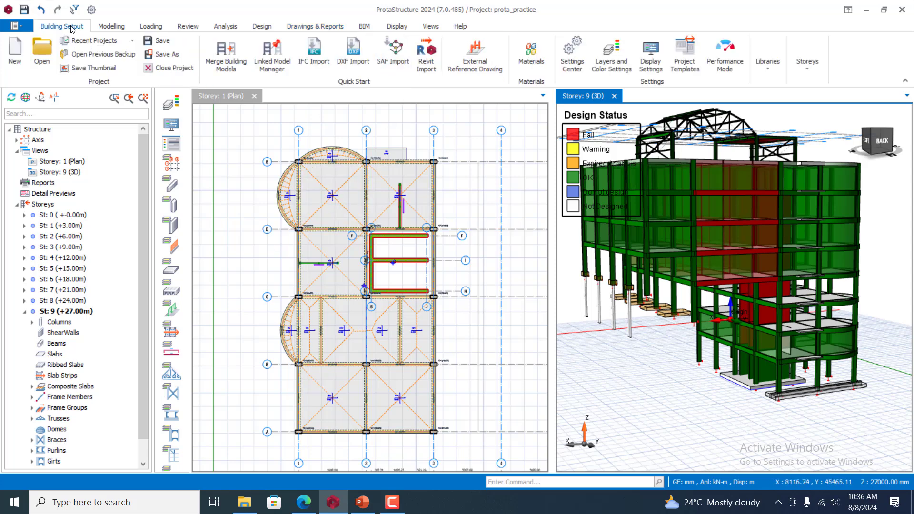
pyautogui.click(572, 58)
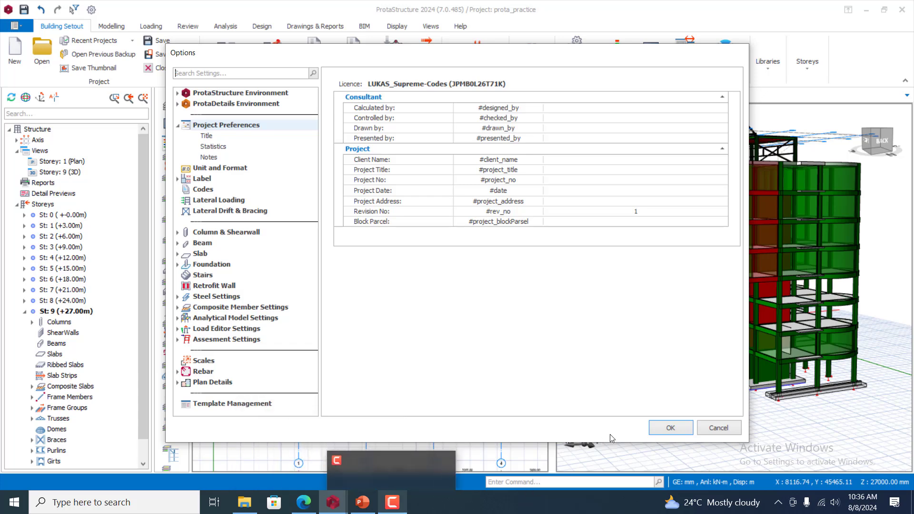
pyautogui.click(718, 428)
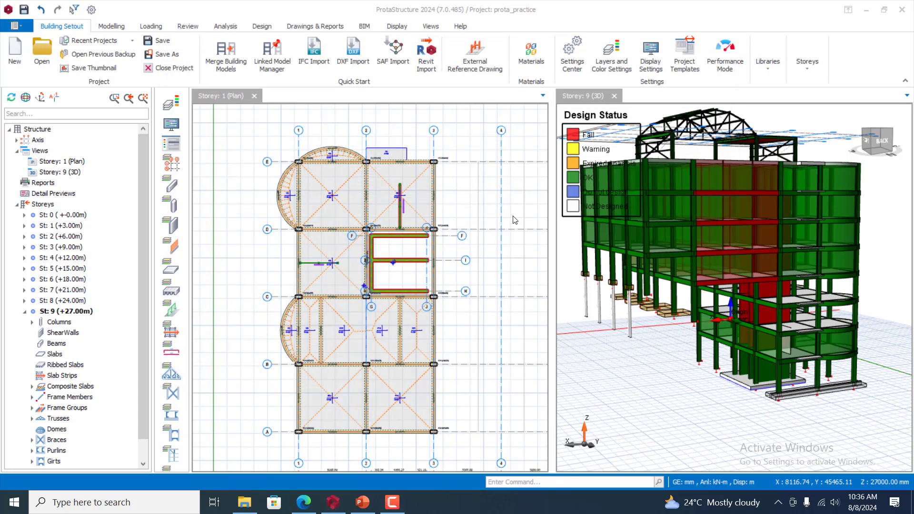
# Save the project changes, switch to the project in ProtaDetails and start a new drawing
pyautogui.click(316, 26)
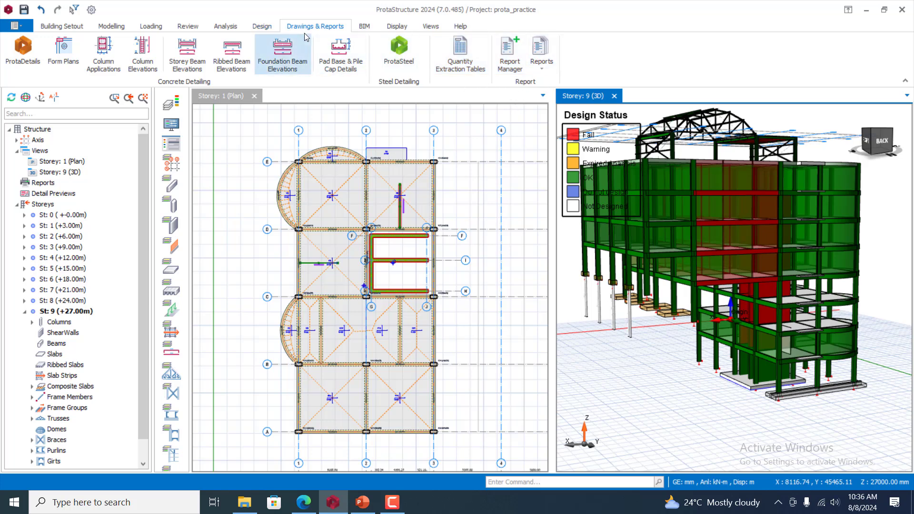
pyautogui.click(33, 56)
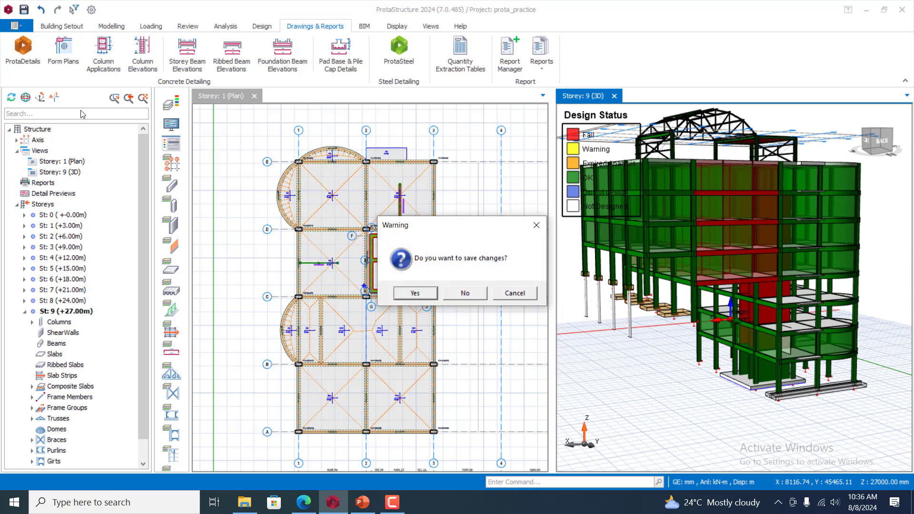
pyautogui.click(411, 292)
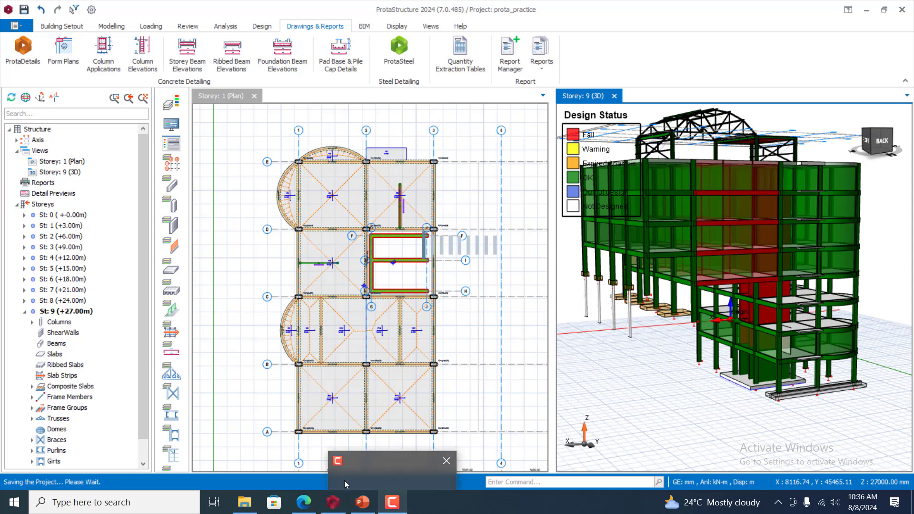
pyautogui.moveTo(392, 502)
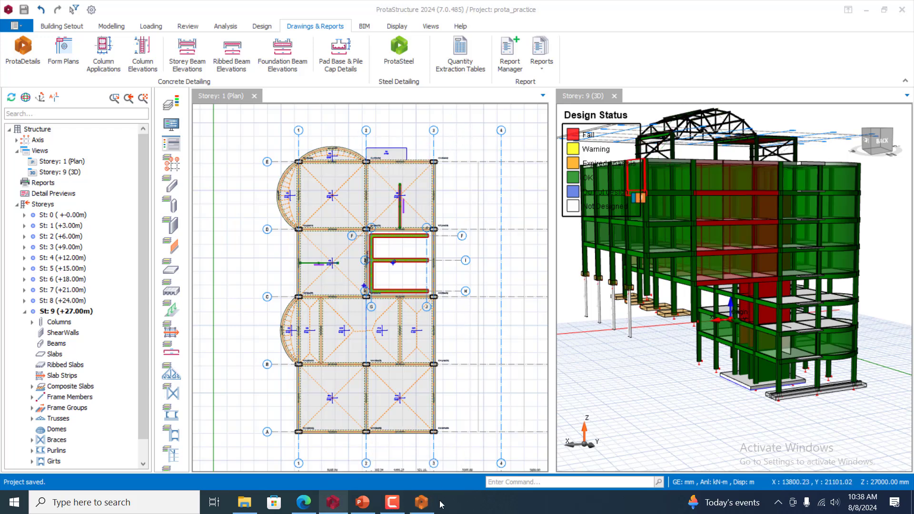
pyautogui.click(421, 502)
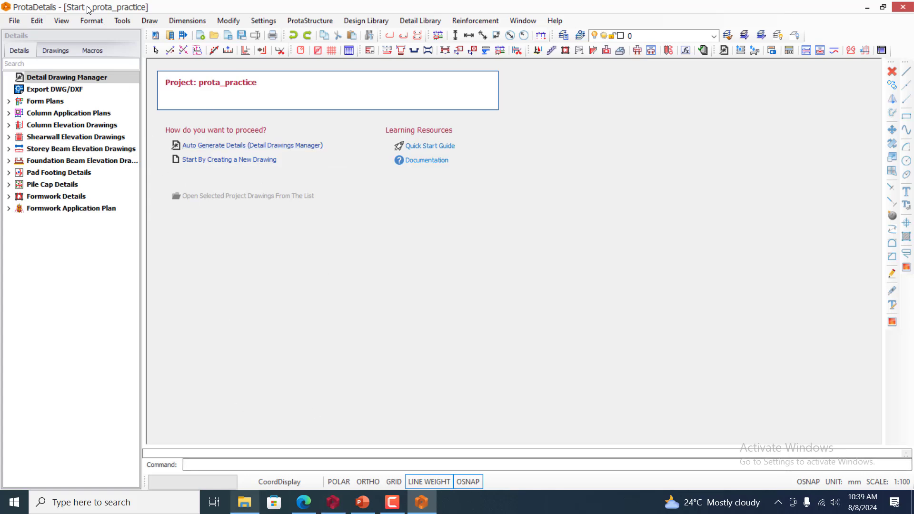
pyautogui.click(224, 160)
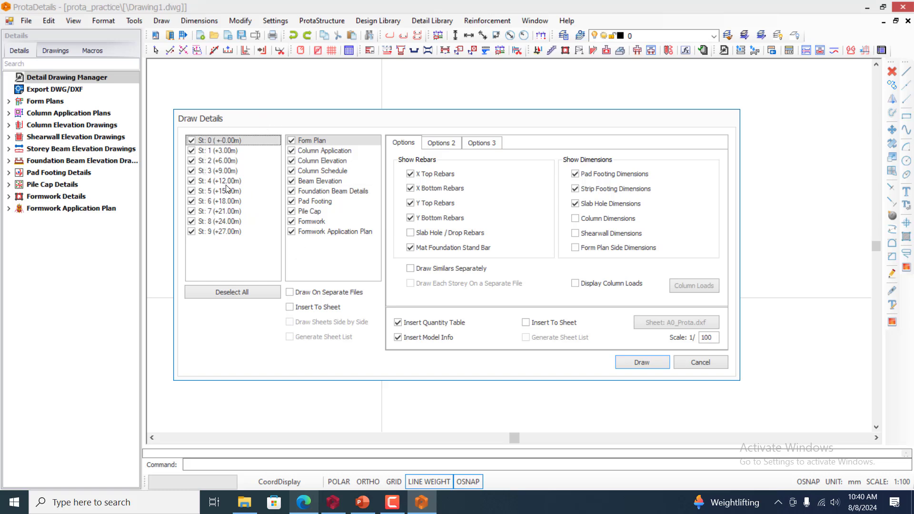
# Open the Draw Details settings for the new drawing and review all three option pages
pyautogui.click(192, 233)
pyautogui.click(450, 147)
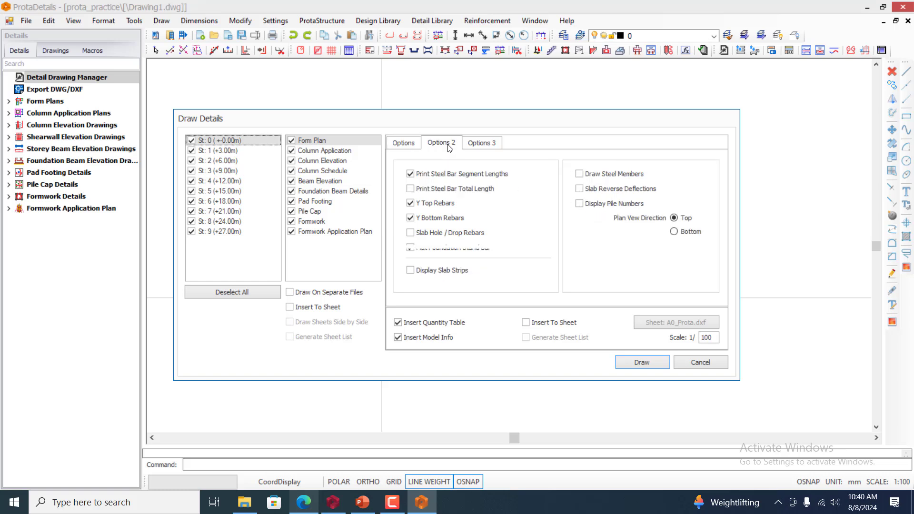
pyautogui.click(482, 143)
pyautogui.click(401, 144)
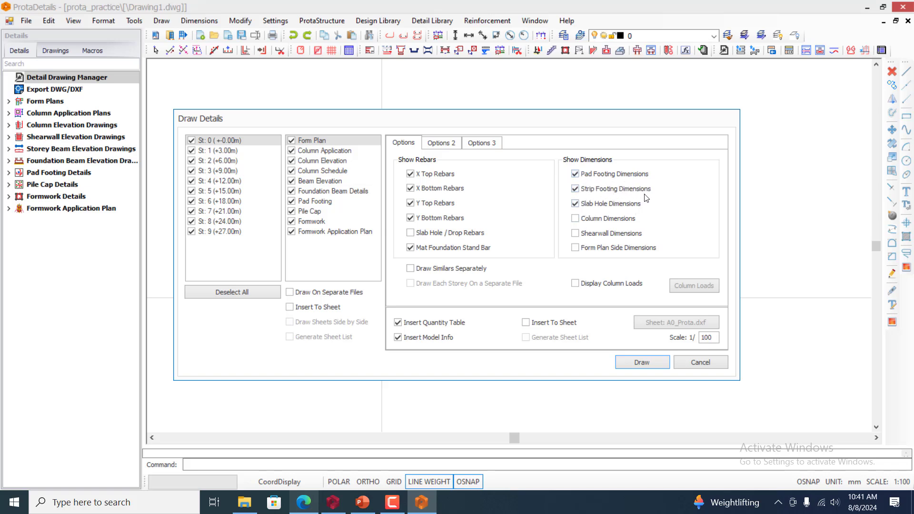
pyautogui.click(577, 219)
pyautogui.click(577, 233)
pyautogui.click(577, 248)
pyautogui.click(576, 247)
pyautogui.click(575, 233)
pyautogui.click(576, 219)
# Enable Draw Similars Separately and Display Column Loads for the detail drawings
pyautogui.click(433, 270)
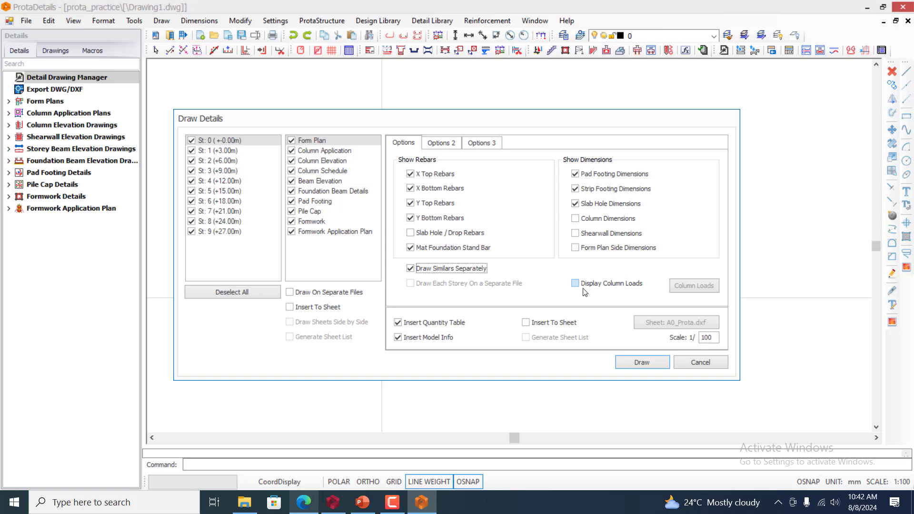
pyautogui.click(584, 287)
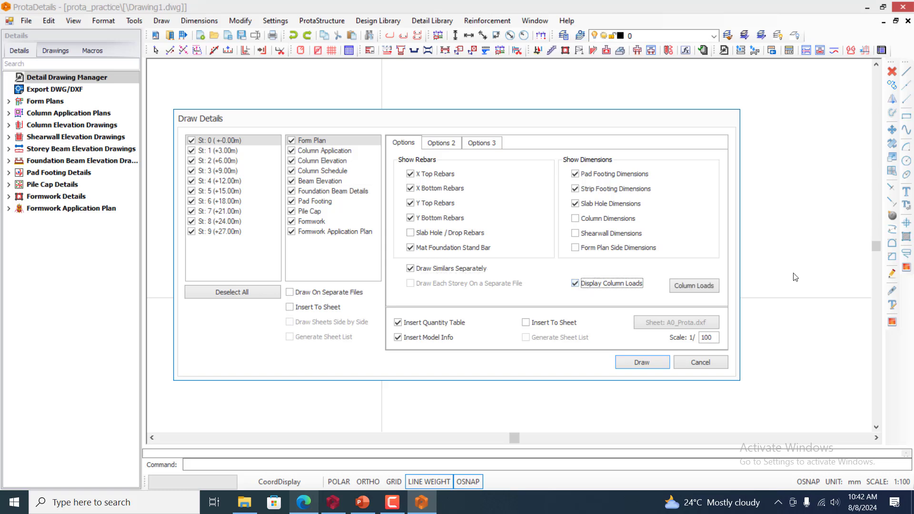
# Review the analysis results that can be displayed as column loads and close the settings without changes
pyautogui.click(690, 287)
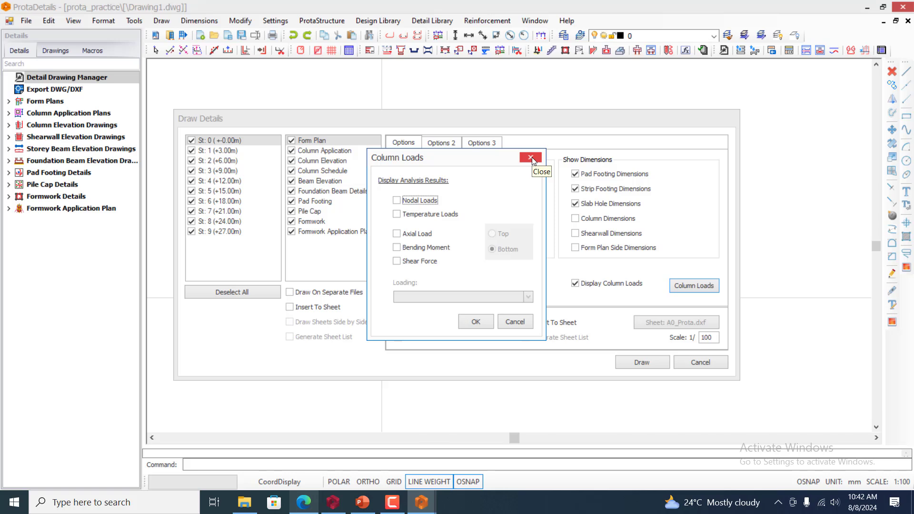
pyautogui.click(397, 248)
pyautogui.click(397, 248)
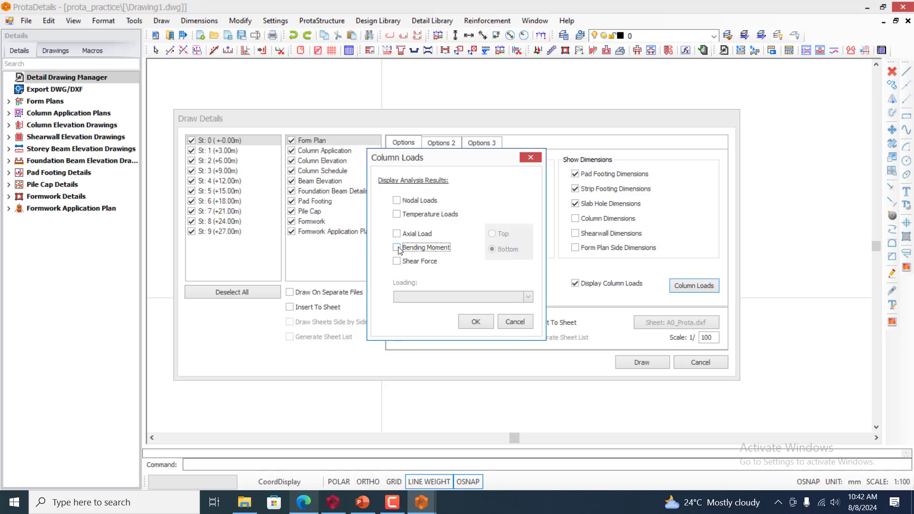
pyautogui.click(530, 159)
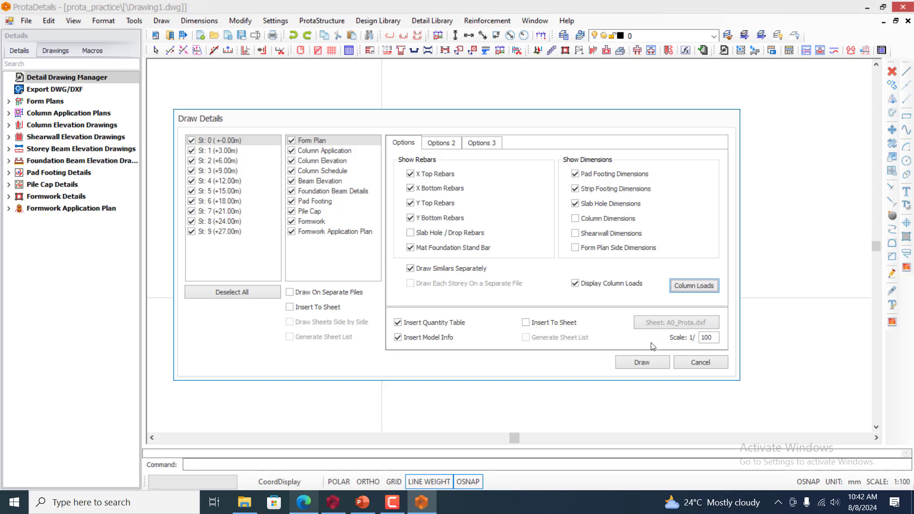
# Enable sheet insertion for the form plans and select A3_Prota_Horizontal.dxf as their sheet
pyautogui.click(529, 325)
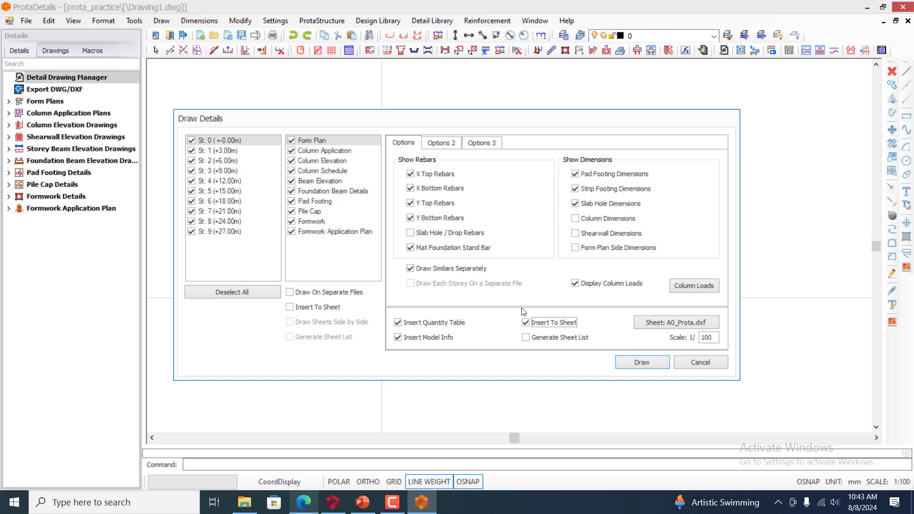
pyautogui.click(676, 322)
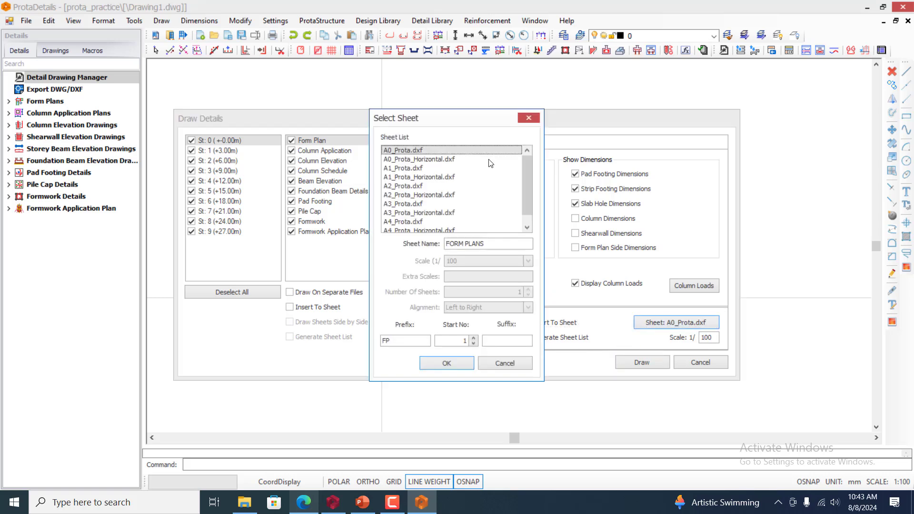
pyautogui.scroll(-1, 480, 202)
pyautogui.scroll(1, 441, 224)
pyautogui.scroll(-1, 431, 181)
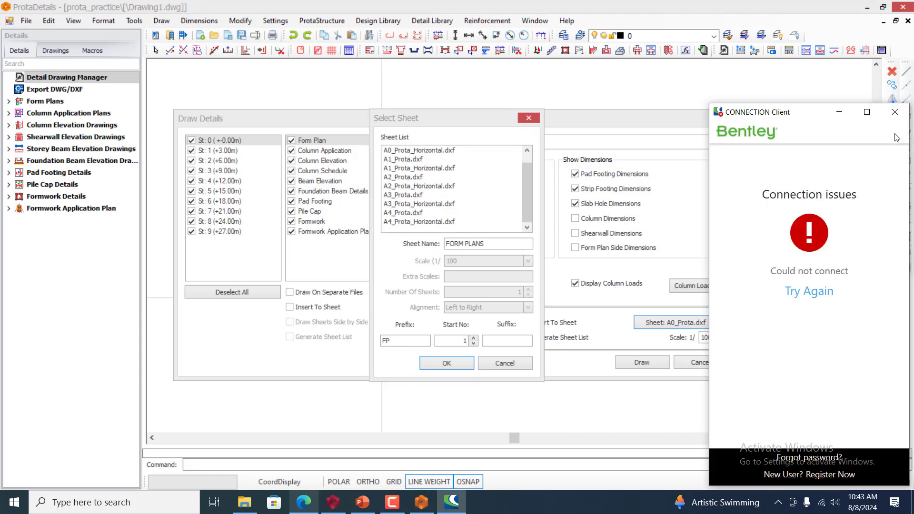
pyautogui.click(895, 114)
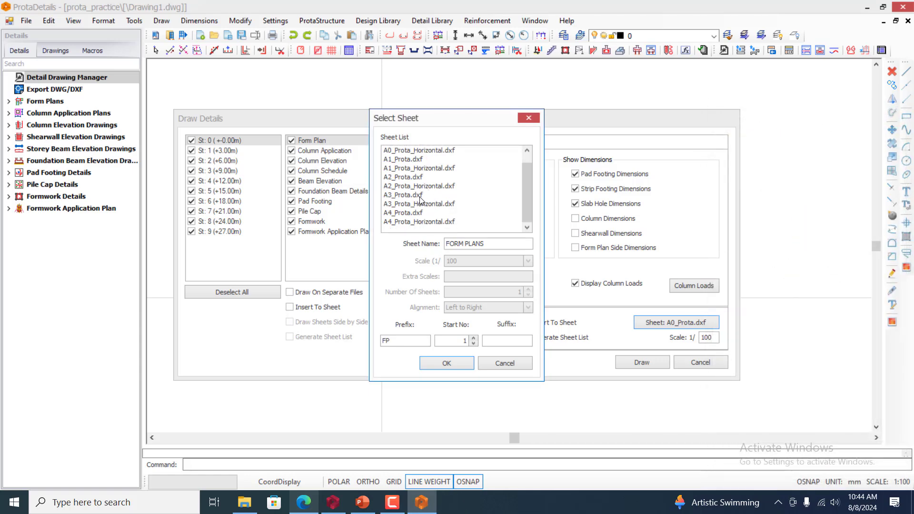
pyautogui.scroll(1, 421, 200)
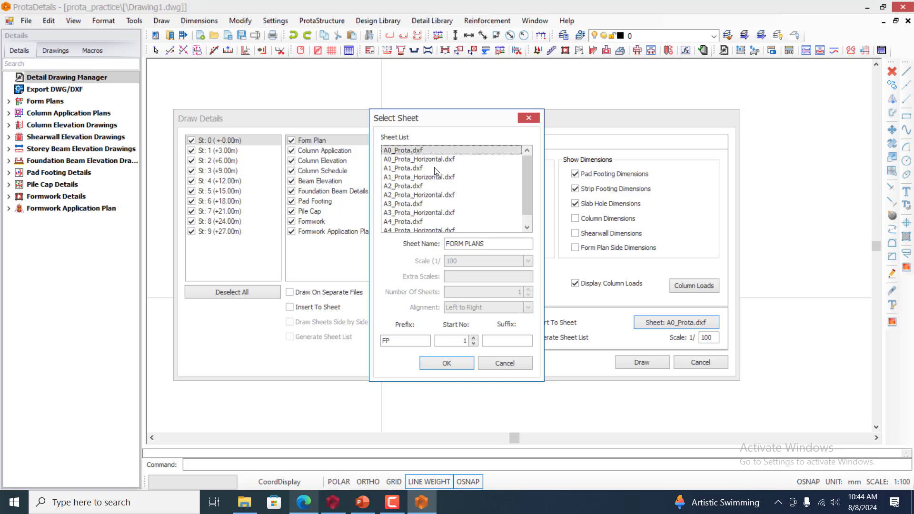
pyautogui.scroll(-1, 399, 204)
pyautogui.click(396, 198)
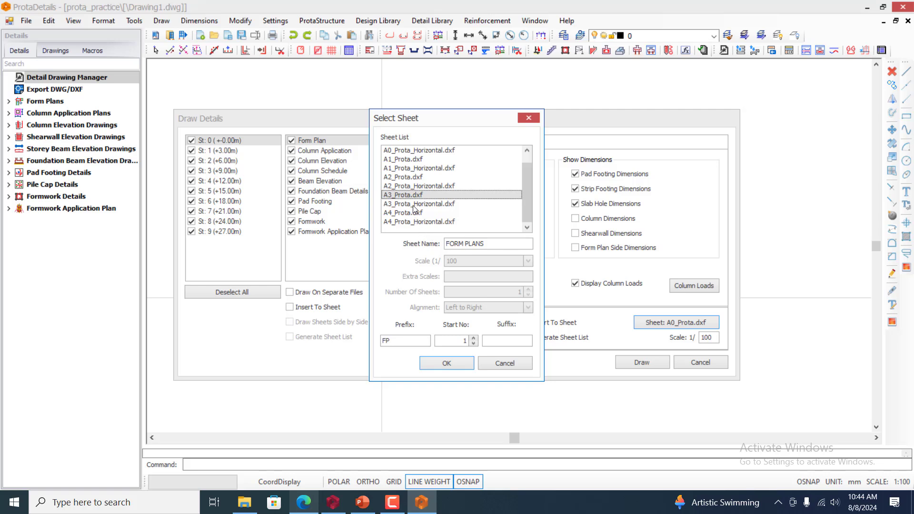
pyautogui.click(413, 207)
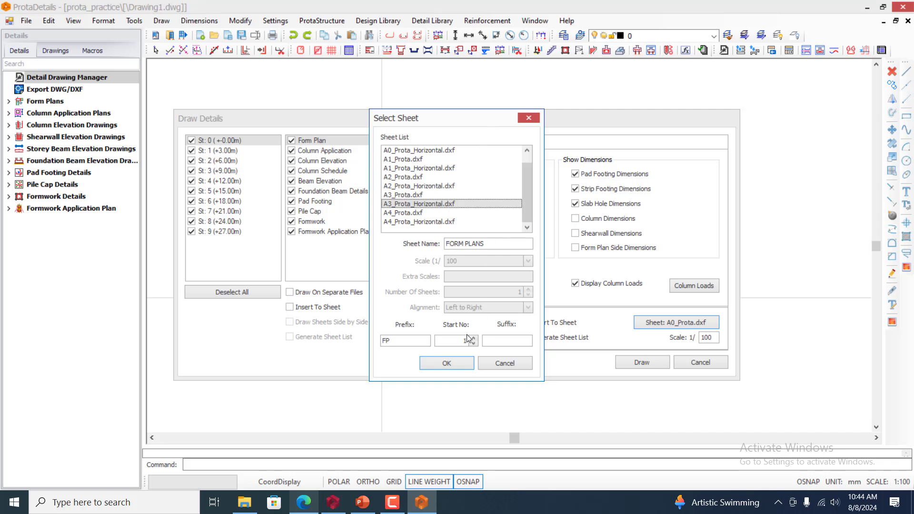
pyautogui.click(446, 364)
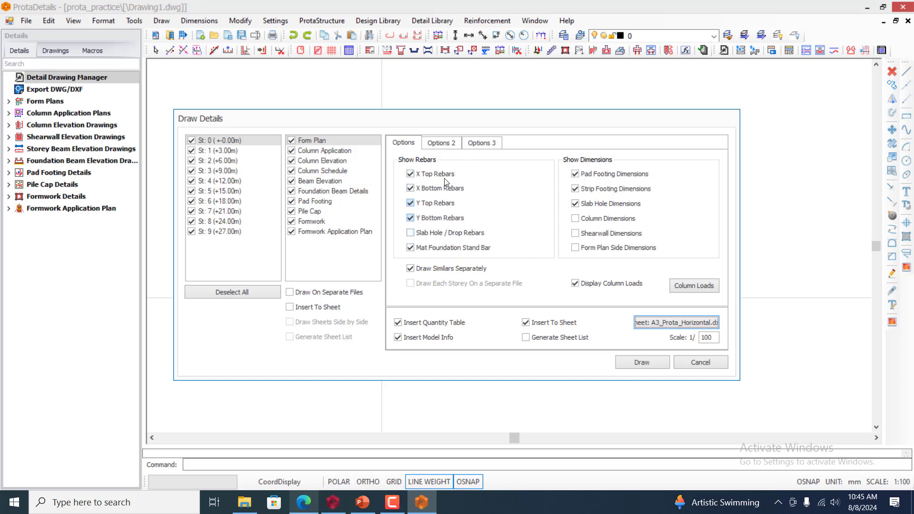
# Review the steel bar printing and hatching options for the form plans, including the available column hatch patterns
pyautogui.click(440, 142)
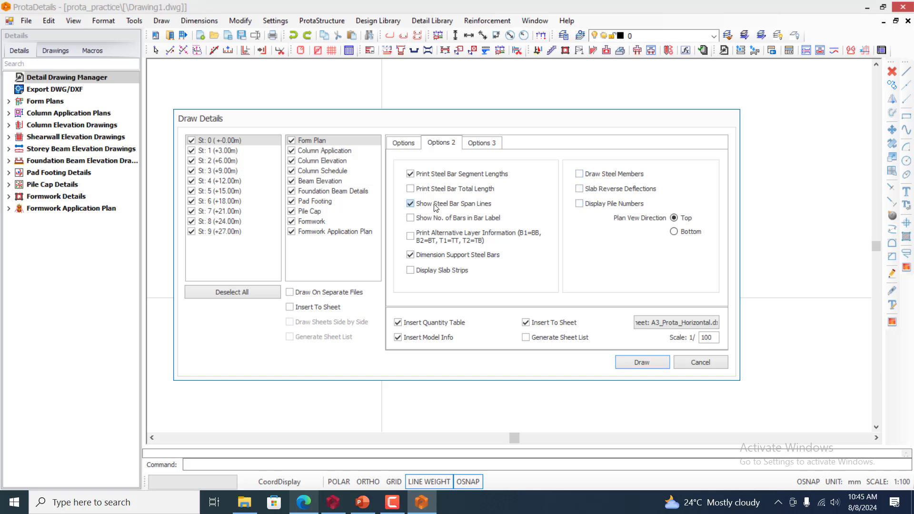
pyautogui.click(476, 143)
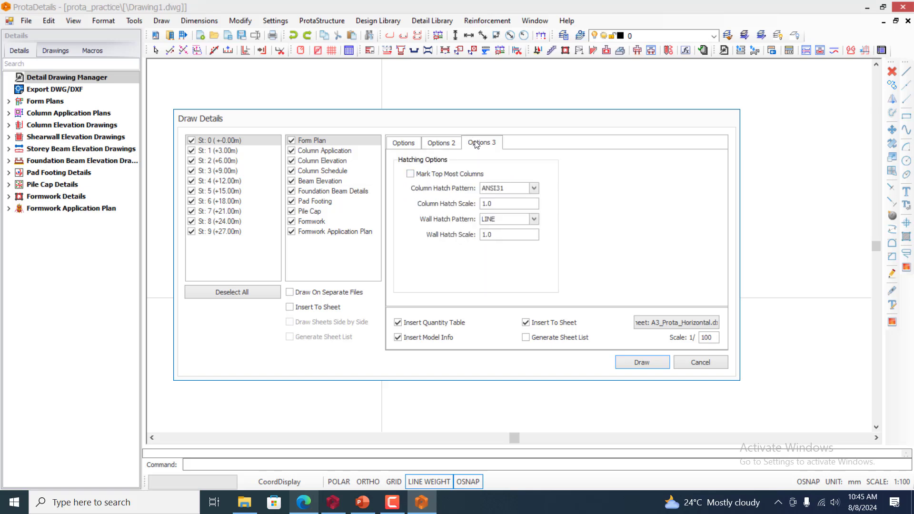
pyautogui.click(440, 144)
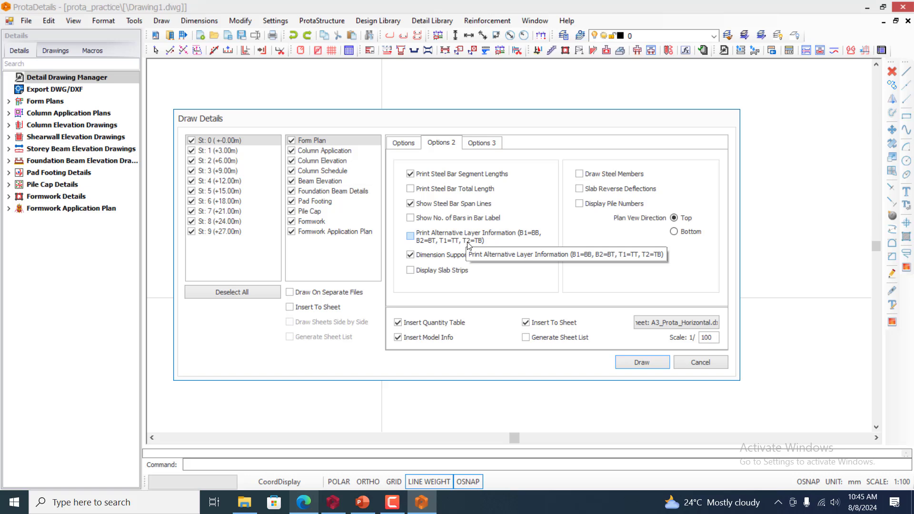
pyautogui.click(479, 145)
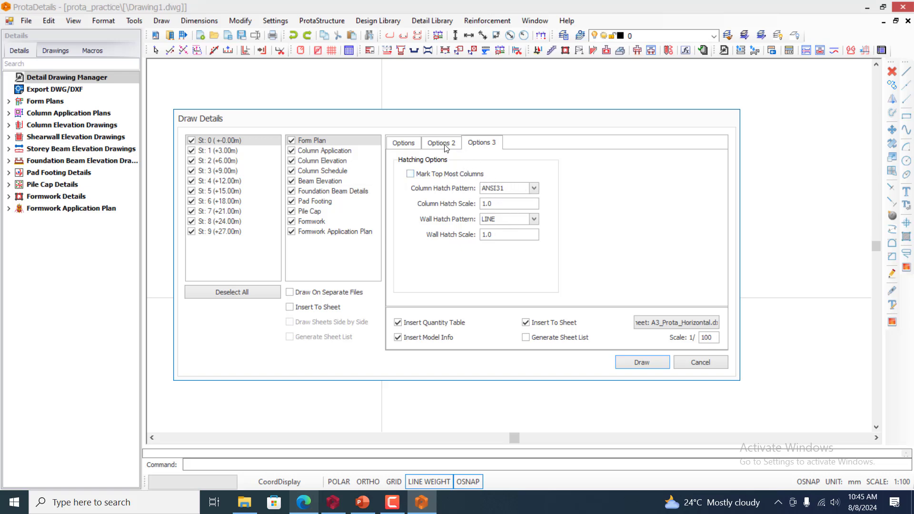
pyautogui.click(534, 189)
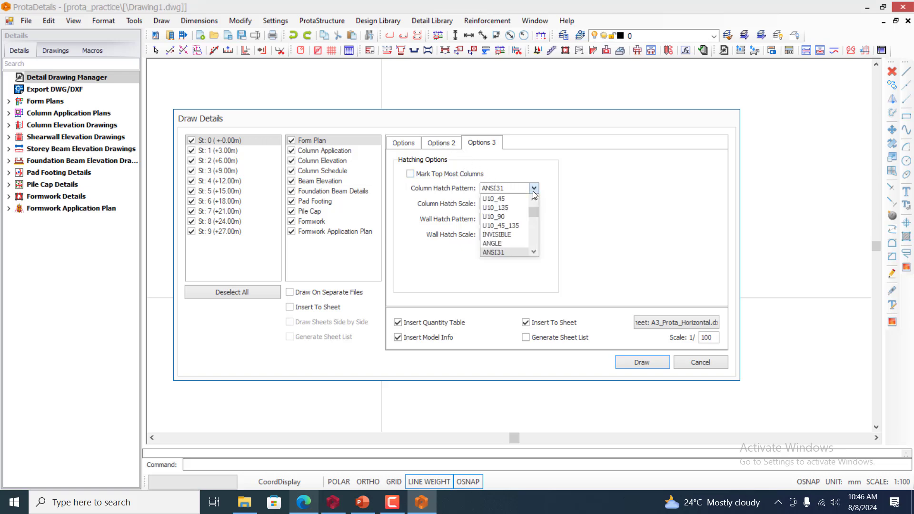
pyautogui.click(534, 190)
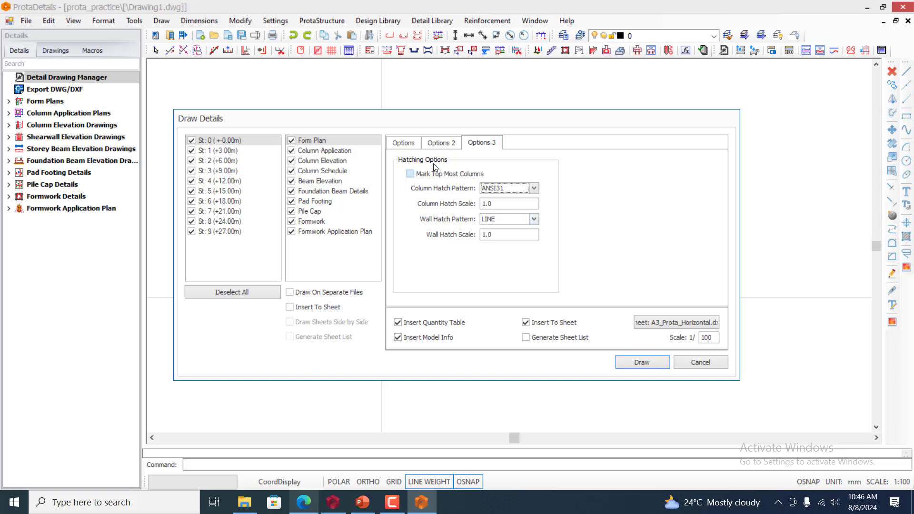
pyautogui.click(419, 144)
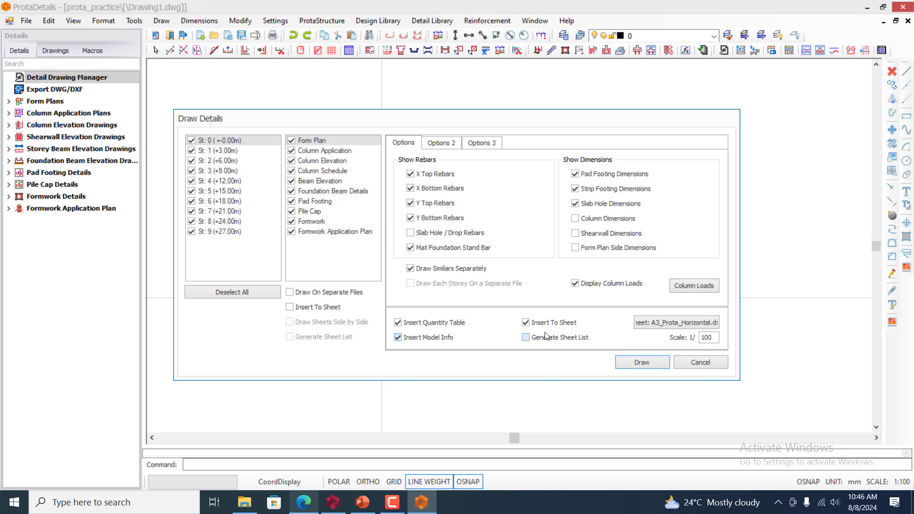
# Enable Insert To Sheet, Draw Sheets Side by Side and Generate Sheet List for all details, and draw them at a picked point
pyautogui.click(300, 303)
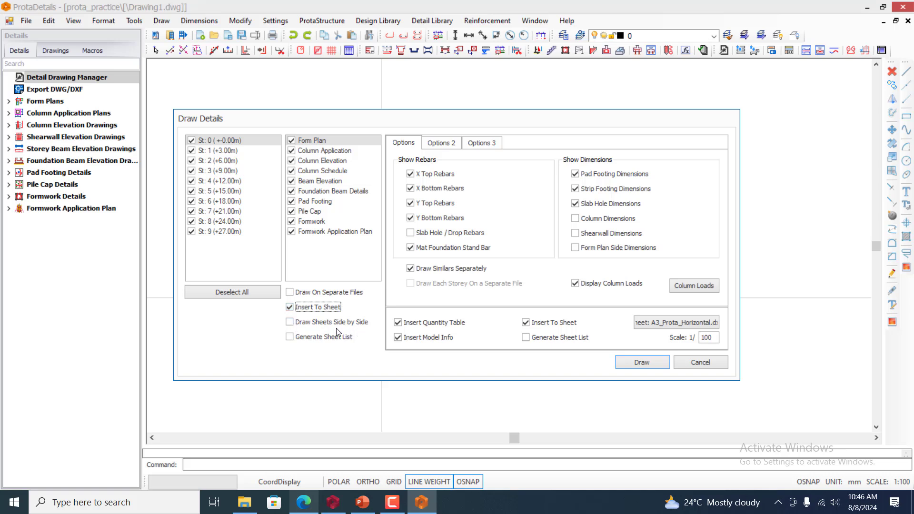
pyautogui.click(305, 322)
pyautogui.click(298, 339)
pyautogui.click(643, 362)
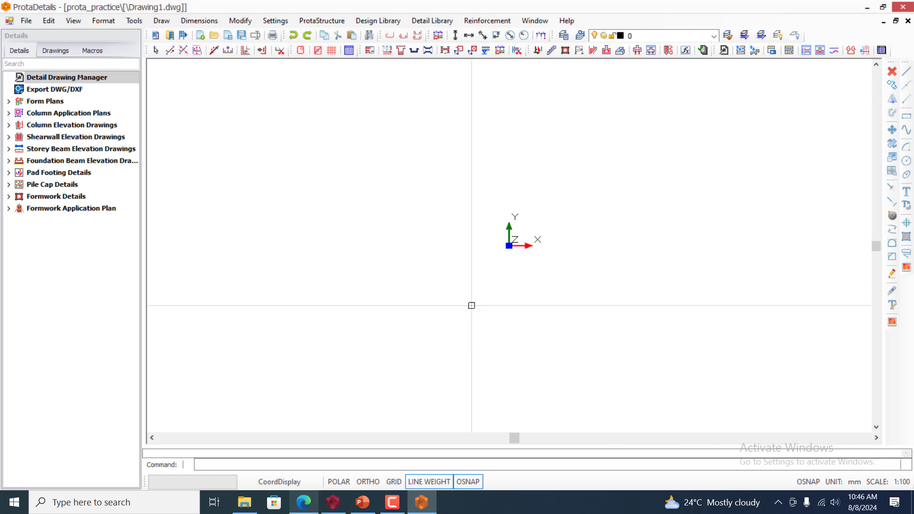
pyautogui.click(423, 207)
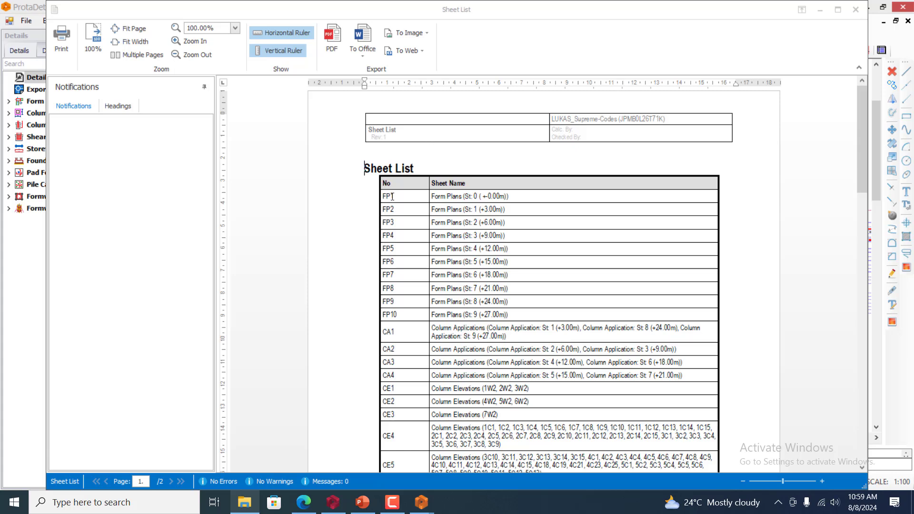
# Examine the sheet numbers and names on both pages of the generated Sheet List report and close it
pyautogui.scroll(-1, 405, 171)
pyautogui.scroll(-9, 396, 156)
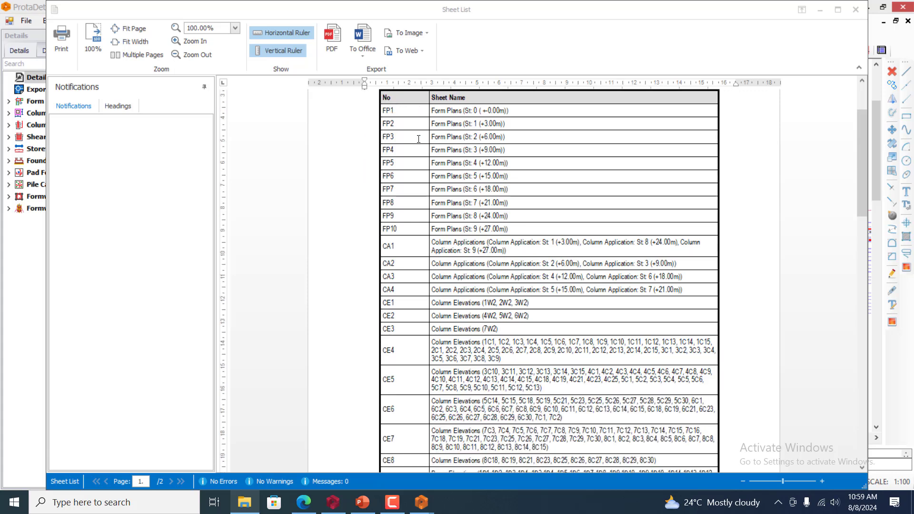
pyautogui.scroll(-9, 424, 184)
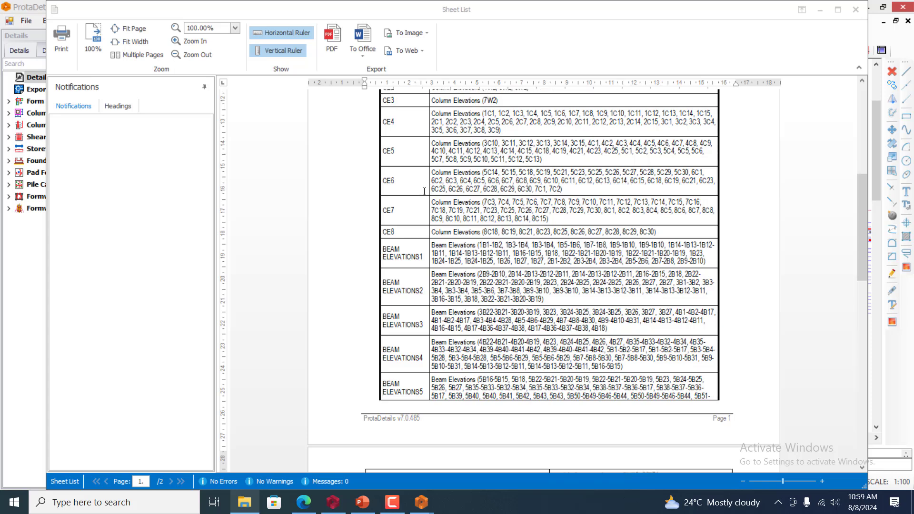
pyautogui.scroll(-3, 443, 292)
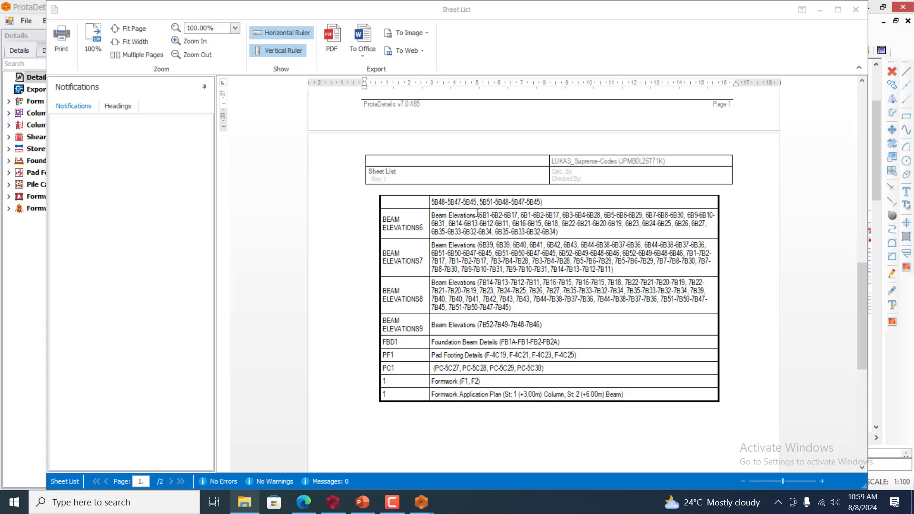
pyautogui.scroll(-1, 507, 213)
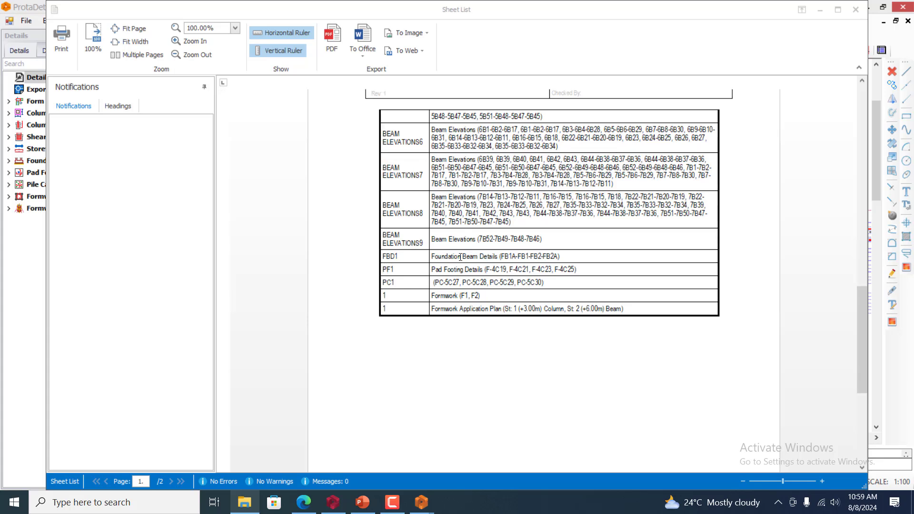
pyautogui.scroll(3, 461, 247)
pyautogui.scroll(-5, 461, 247)
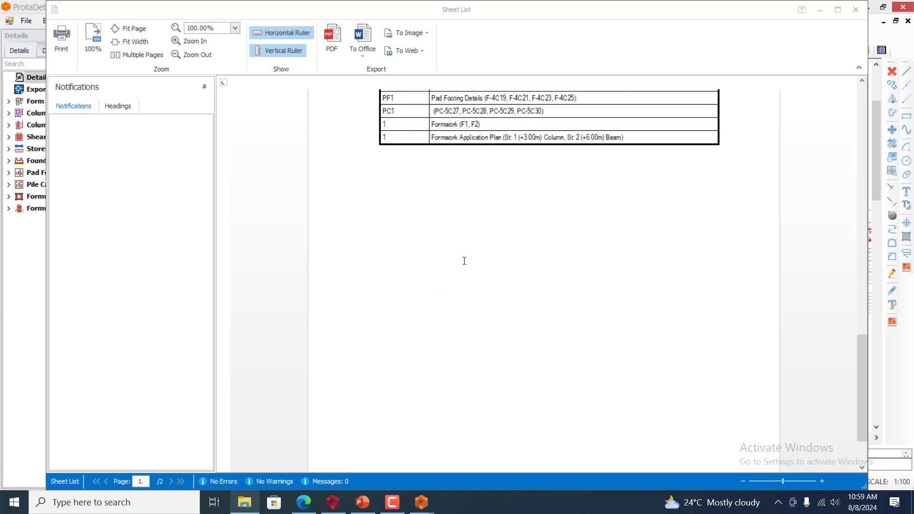
pyautogui.scroll(3, 465, 252)
pyautogui.scroll(7, 465, 234)
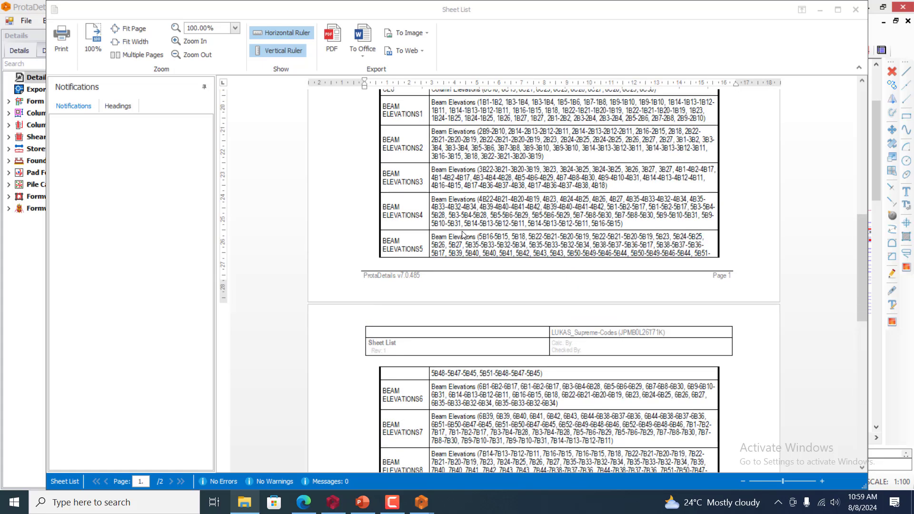
pyautogui.scroll(6, 462, 229)
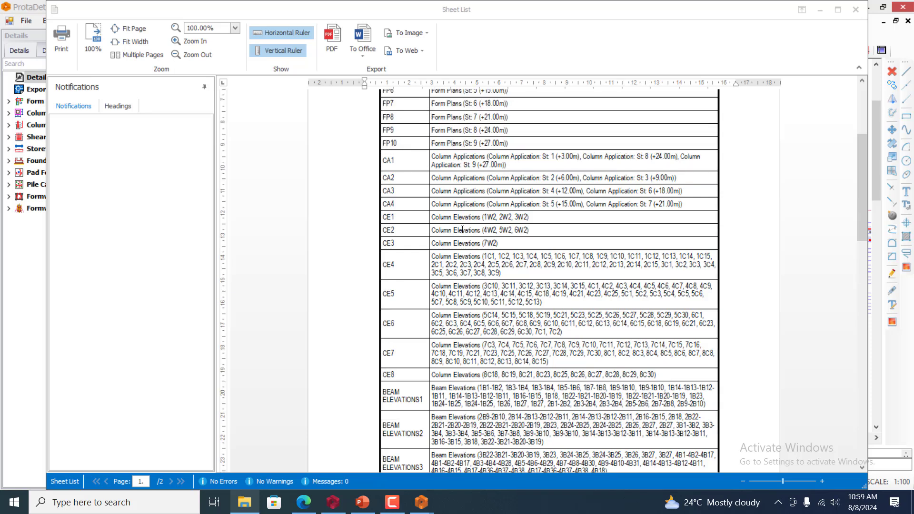
pyautogui.scroll(1, 465, 137)
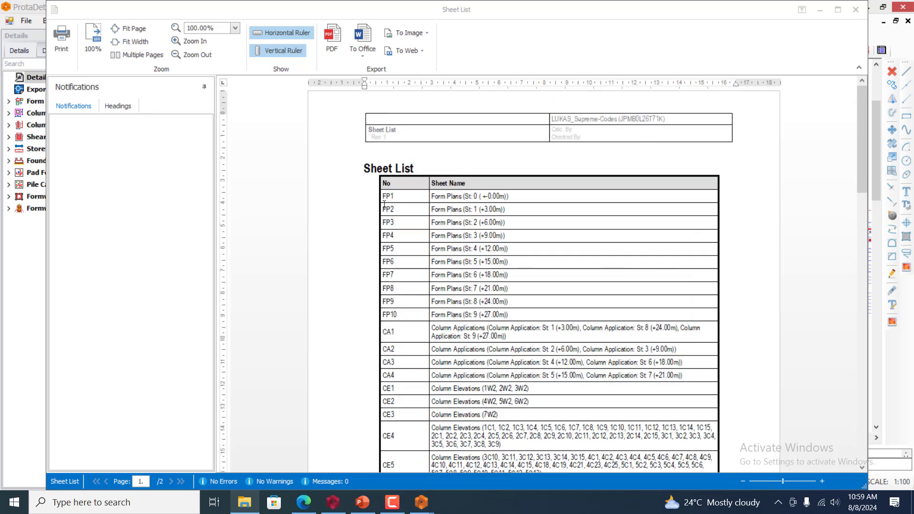
pyautogui.scroll(-1, 392, 221)
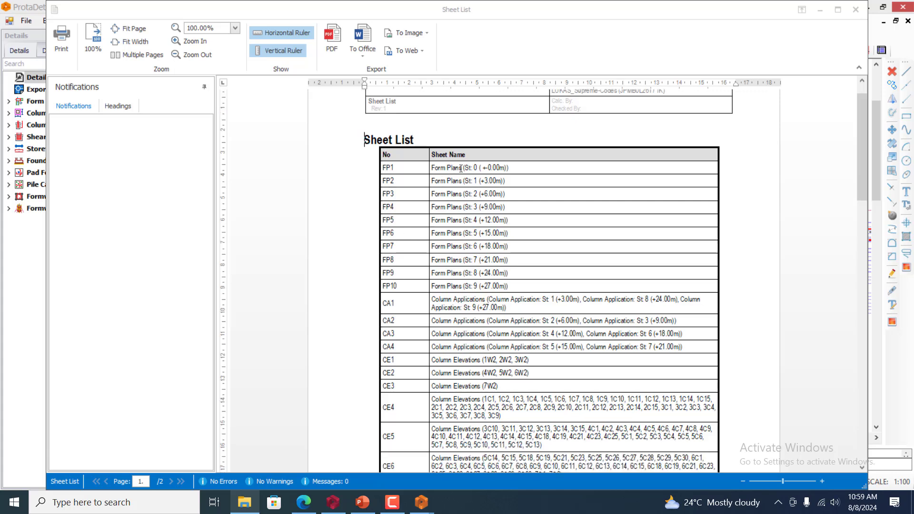
pyautogui.scroll(-6, 461, 169)
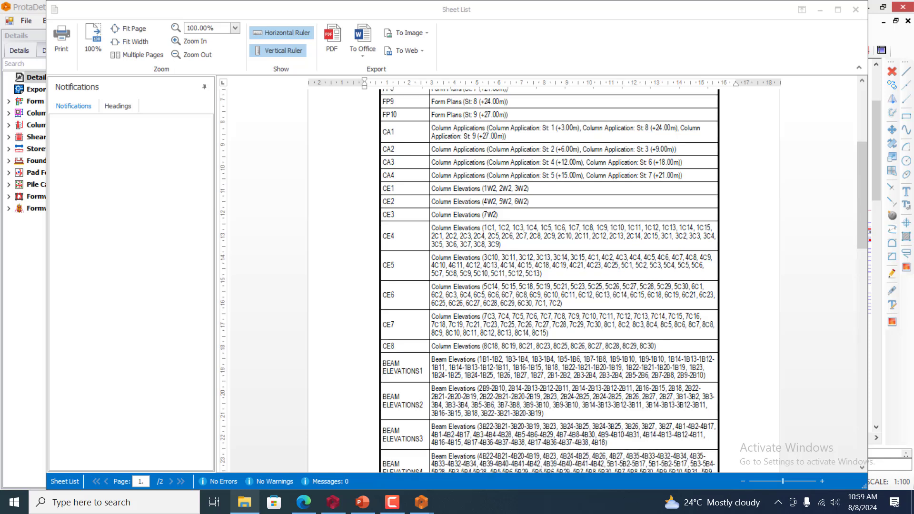
pyautogui.scroll(-15, 453, 269)
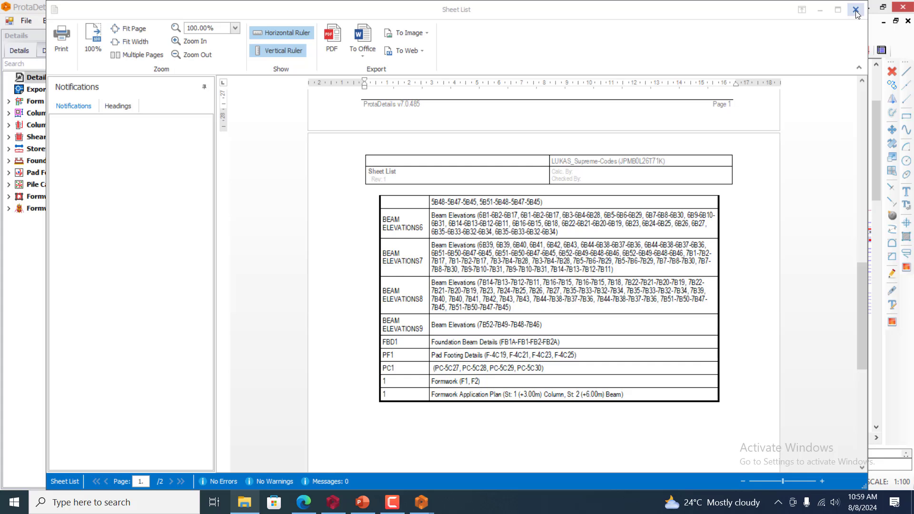
pyautogui.click(856, 10)
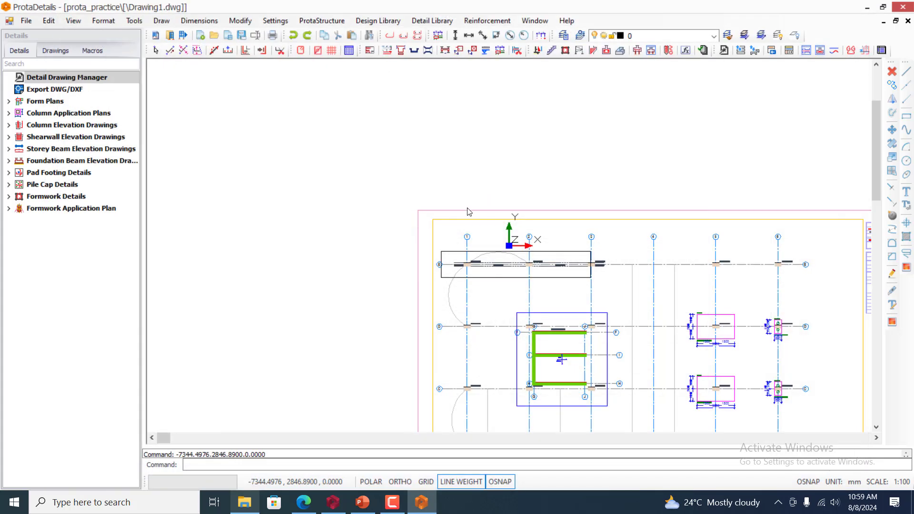
# Examine the row of generated drawing sheets and the title block of the storey 0 form plan
pyautogui.scroll(-8, 562, 359)
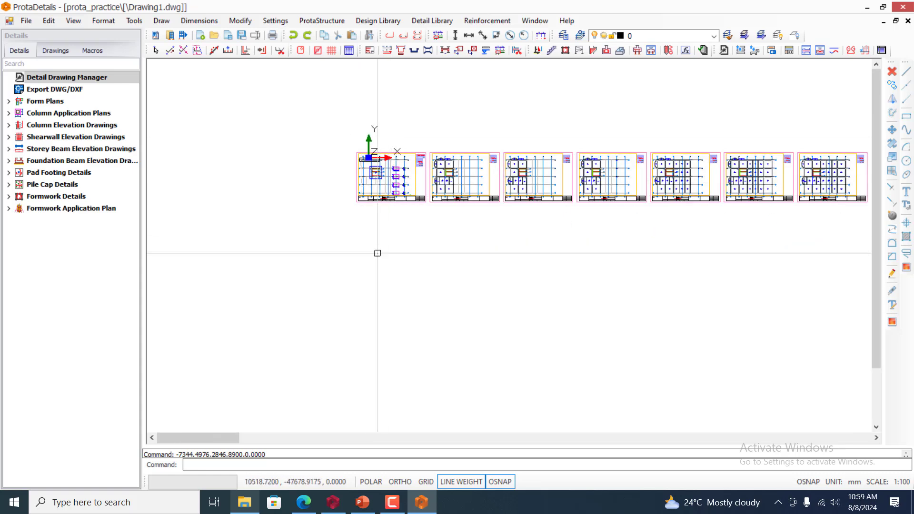
pyautogui.scroll(-1, 393, 248)
pyautogui.scroll(-4, 393, 248)
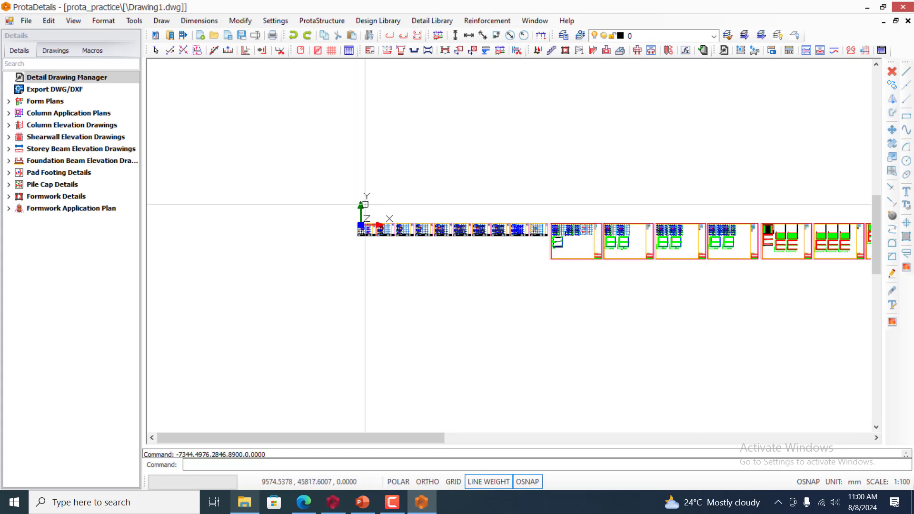
pyautogui.scroll(3, 365, 214)
pyautogui.scroll(5, 362, 250)
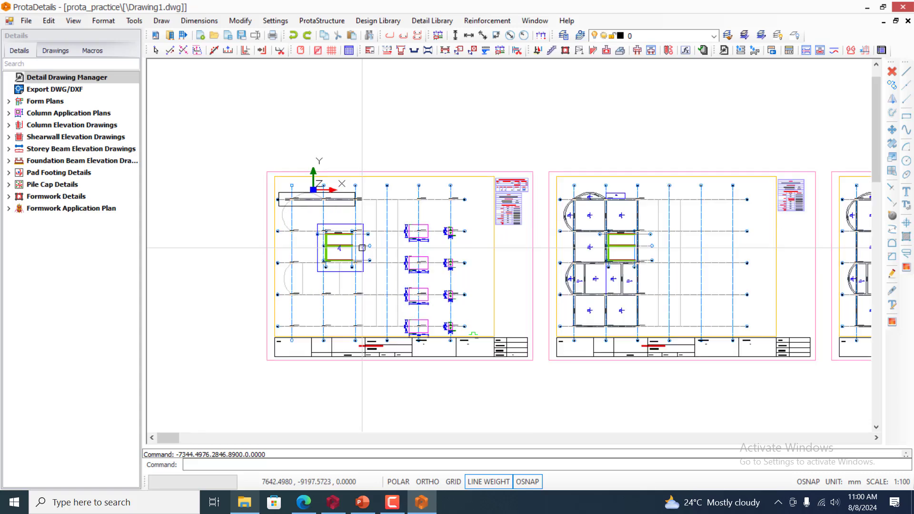
pyautogui.scroll(1, 426, 233)
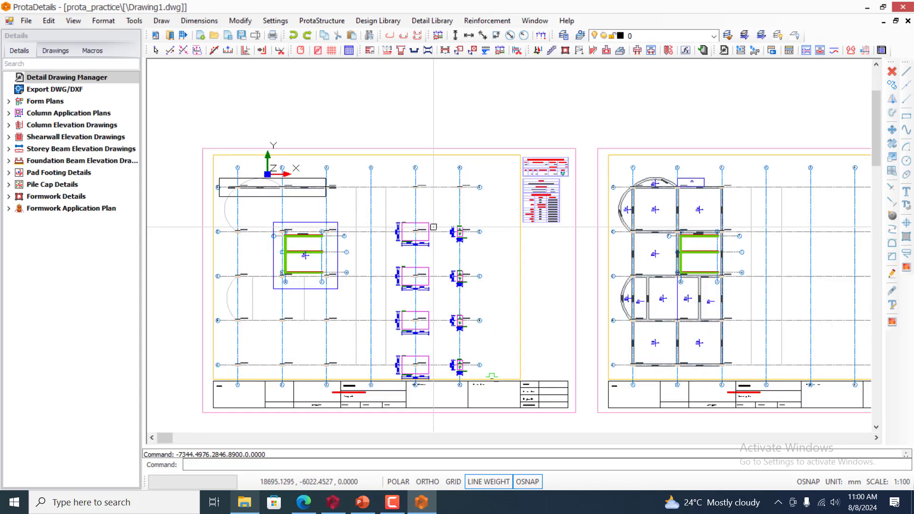
pyautogui.scroll(-1, 488, 212)
pyautogui.scroll(5, 396, 322)
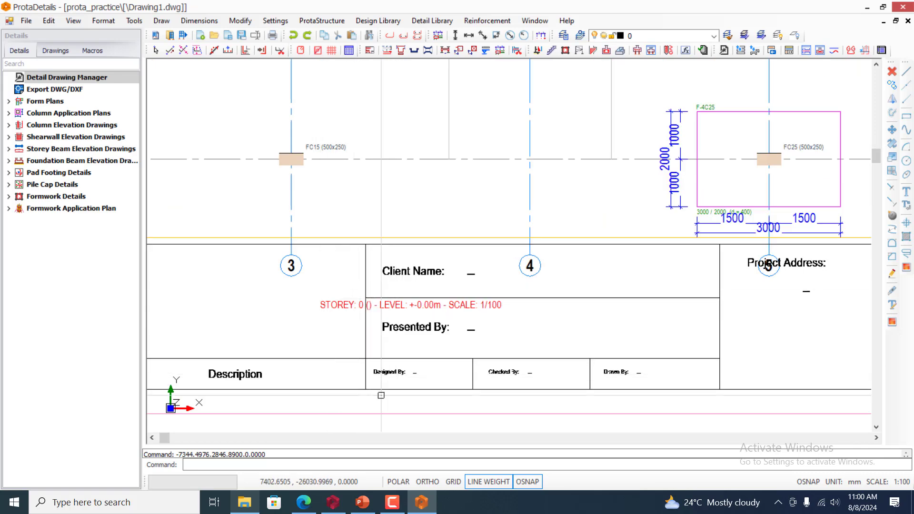
# Examine the title block fields of the storey 0 form plan and the row of form plan sheets for the other storeys
pyautogui.scroll(-6, 466, 295)
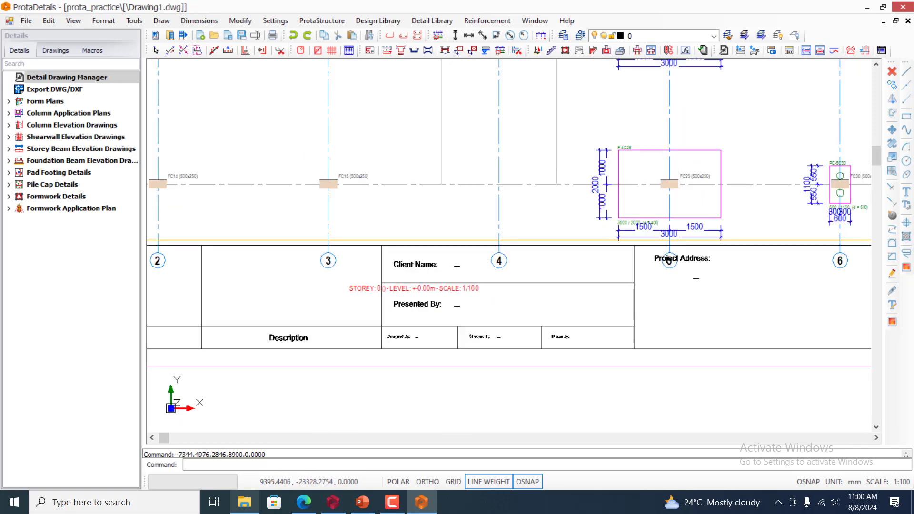
pyautogui.scroll(5, 539, 309)
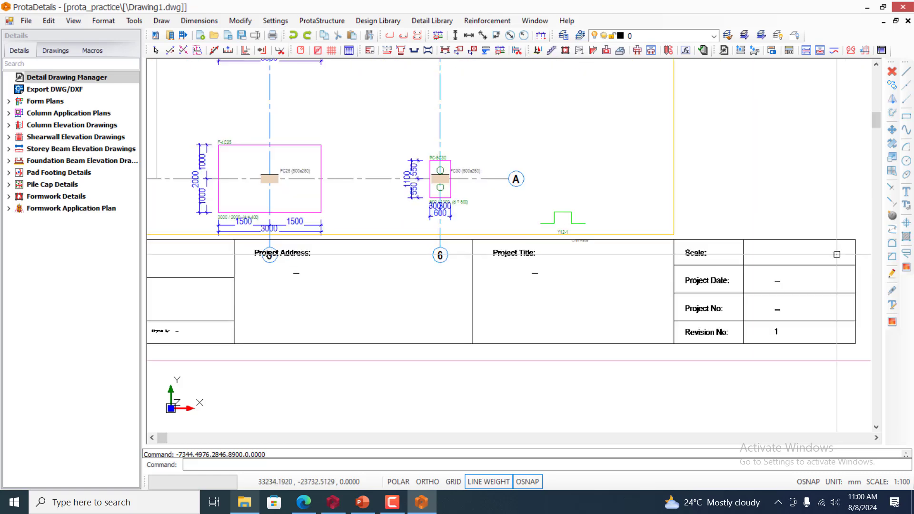
pyautogui.scroll(-7, 547, 256)
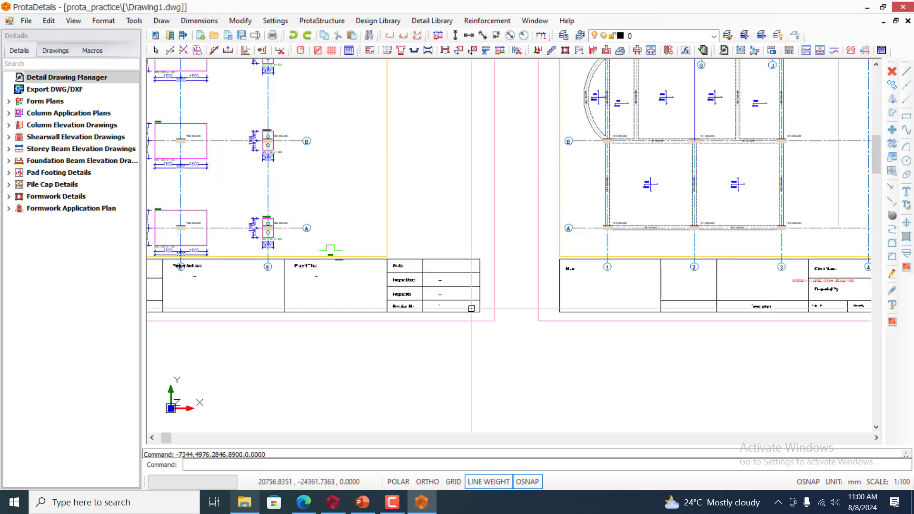
pyautogui.scroll(4, 591, 190)
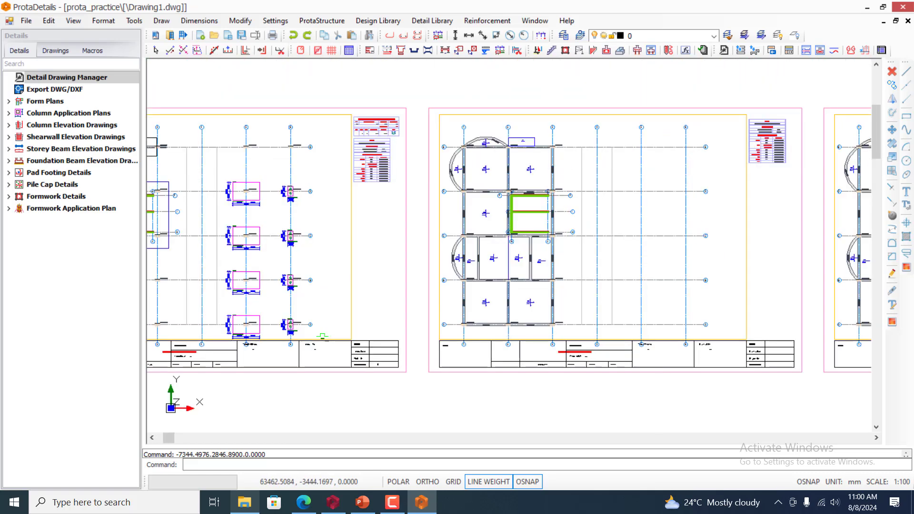
pyautogui.scroll(-4, 468, 160)
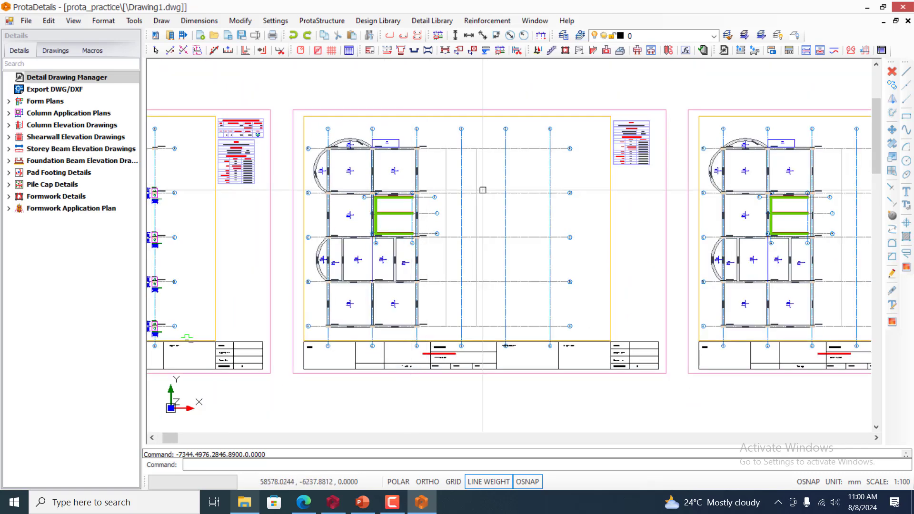
pyautogui.scroll(-1, 484, 190)
pyautogui.scroll(-4, 330, 192)
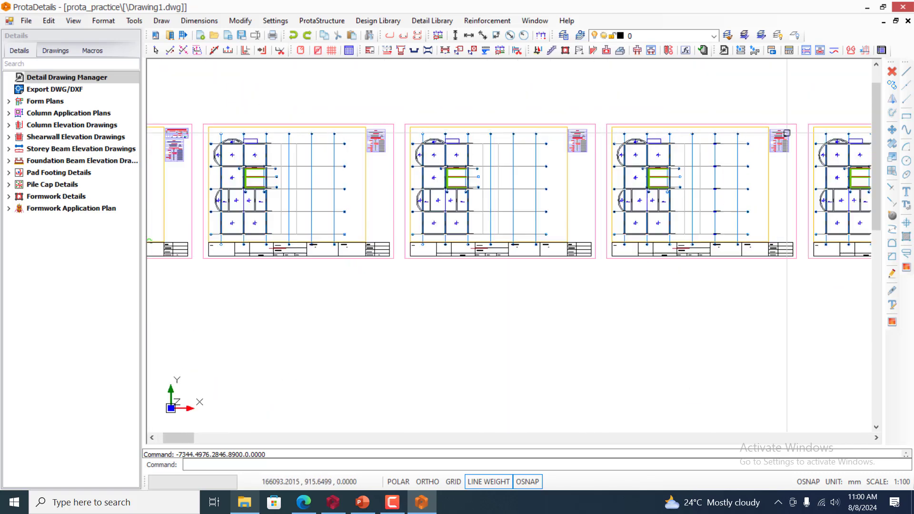
pyautogui.scroll(5, 569, 164)
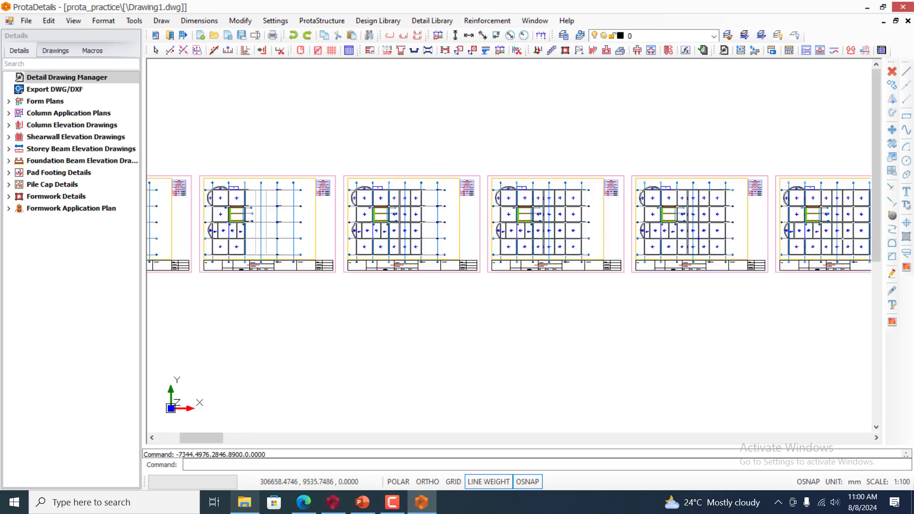
pyautogui.scroll(-5, 381, 223)
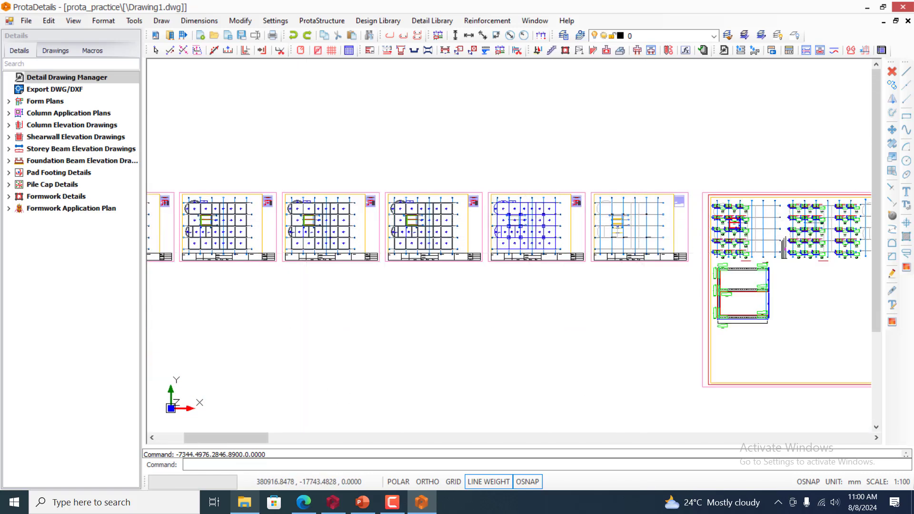
# Examine the column application plan sheets, including the column sections, link details and the core wall reinforcement plan
pyautogui.scroll(-3, 667, 234)
pyautogui.scroll(2, 702, 236)
pyautogui.scroll(5, 702, 235)
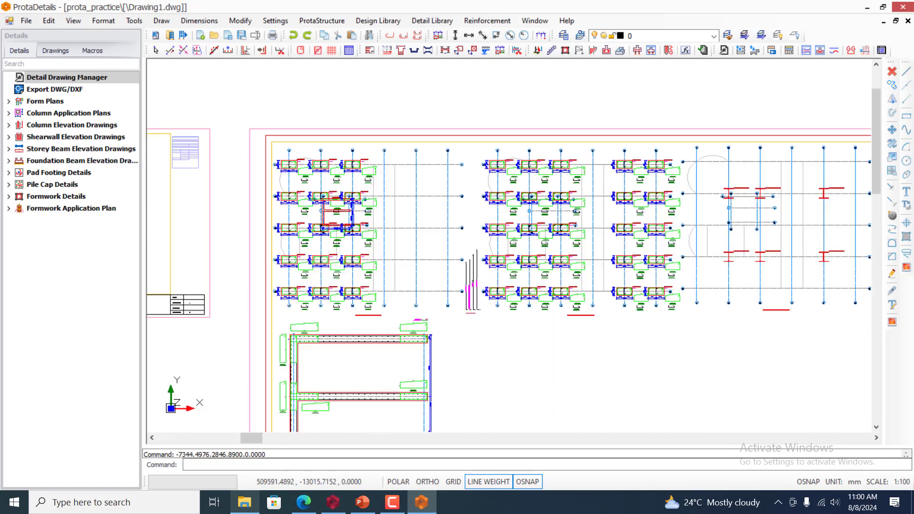
pyautogui.scroll(3, 534, 162)
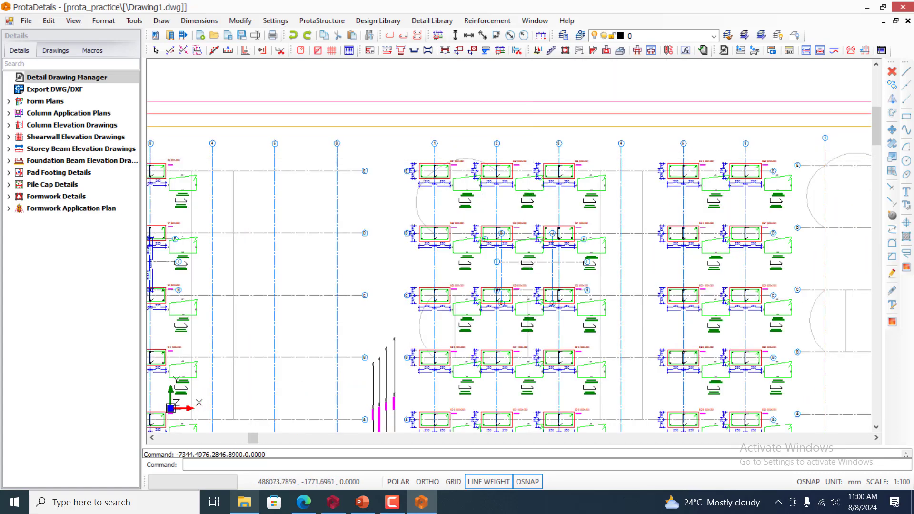
pyautogui.scroll(-5, 535, 162)
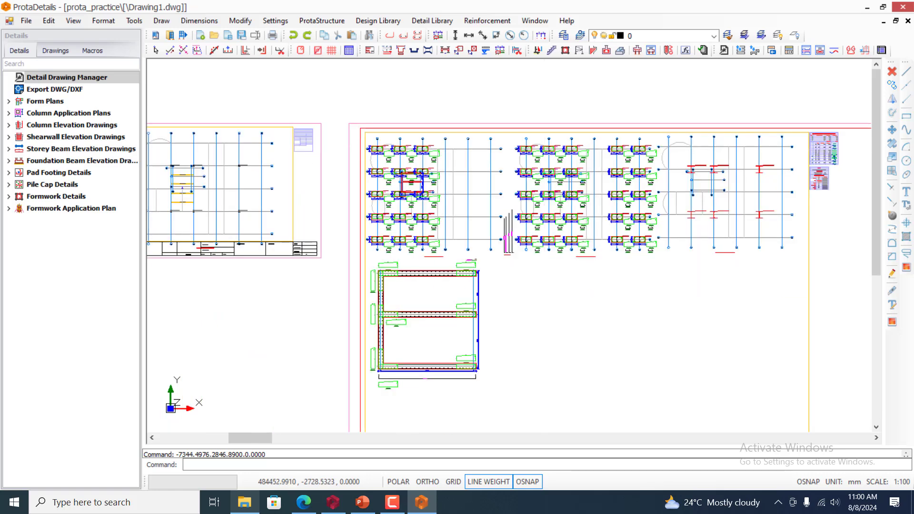
pyautogui.scroll(8, 418, 187)
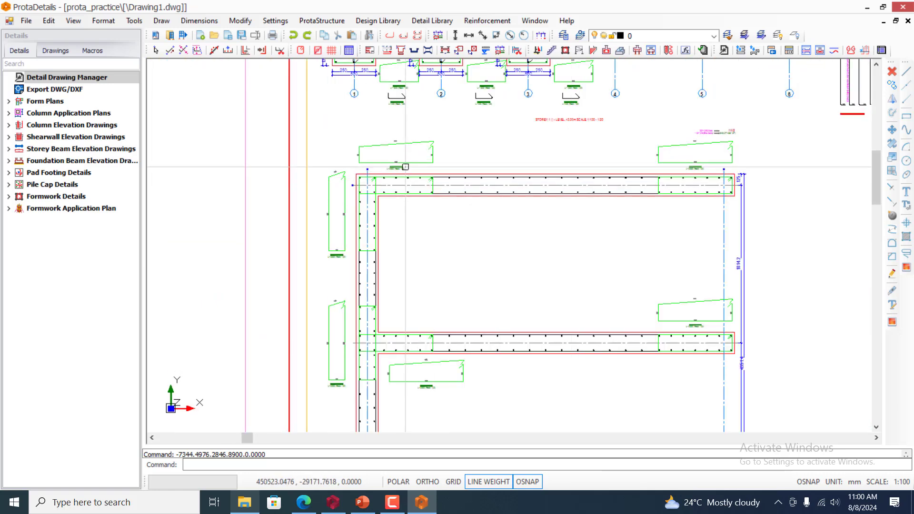
pyautogui.scroll(-4, 262, 213)
pyautogui.scroll(-3, 262, 213)
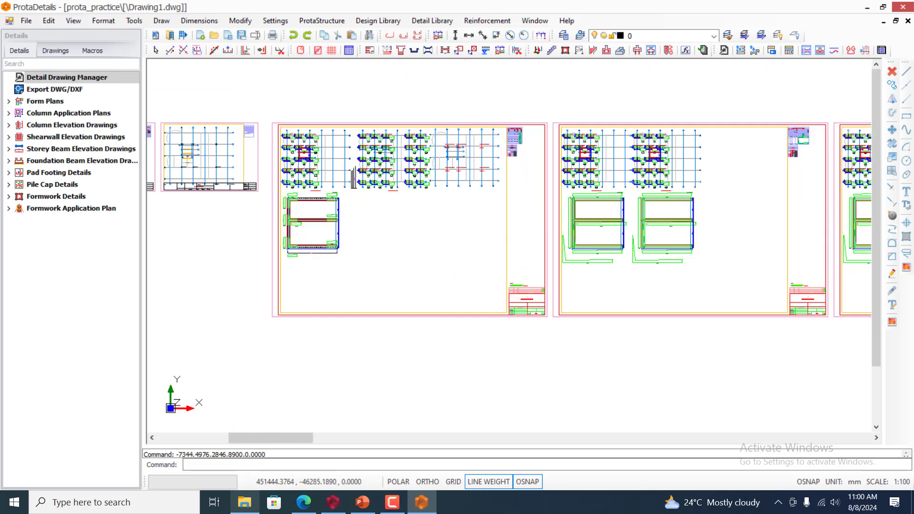
pyautogui.scroll(-5, 717, 211)
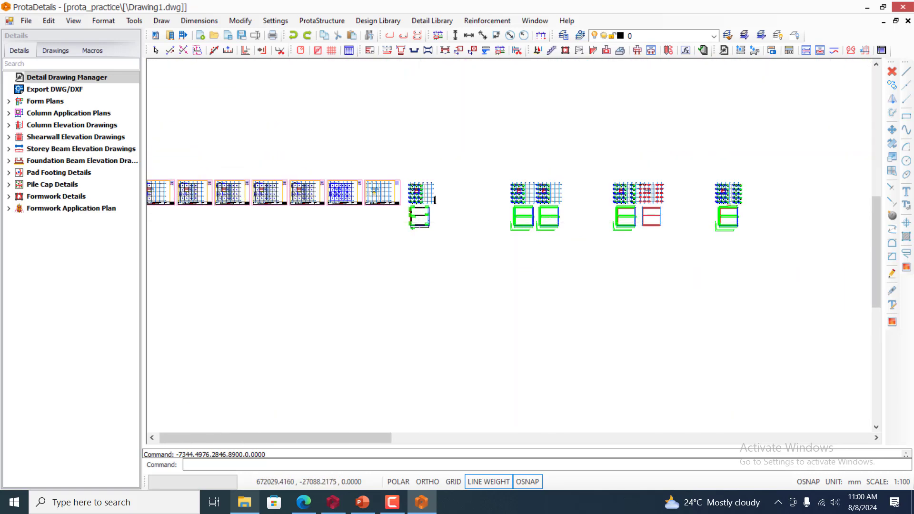
pyautogui.scroll(-3, 523, 228)
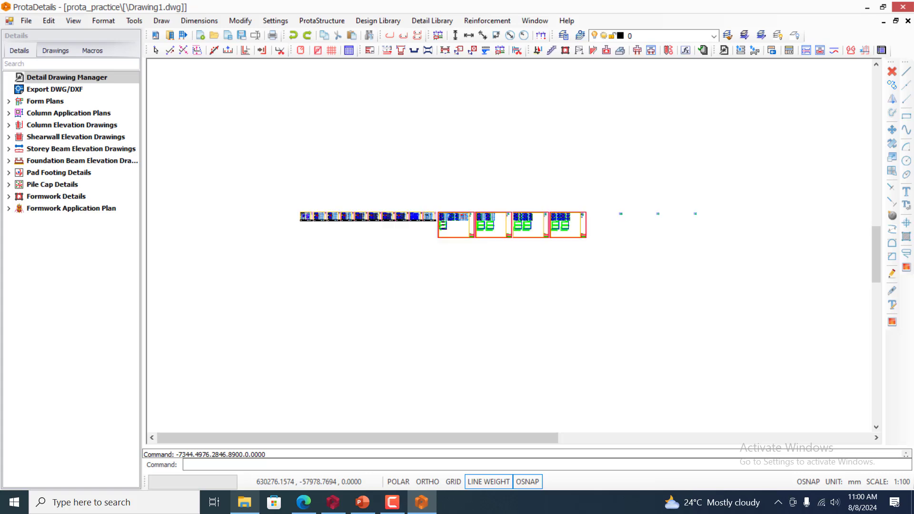
# Examine the shearwall elevation sheets, including the wall reinforcement grid and the wall sections below it
pyautogui.scroll(1, 631, 222)
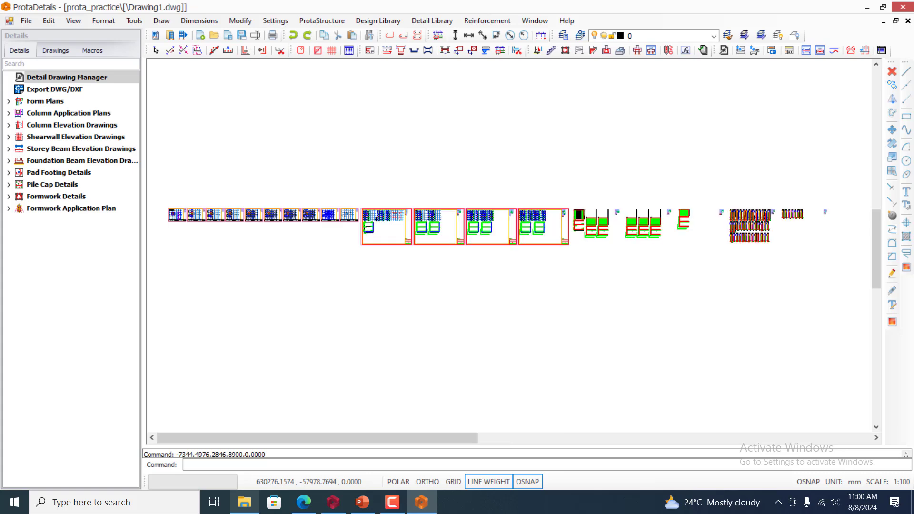
pyautogui.scroll(2, 575, 224)
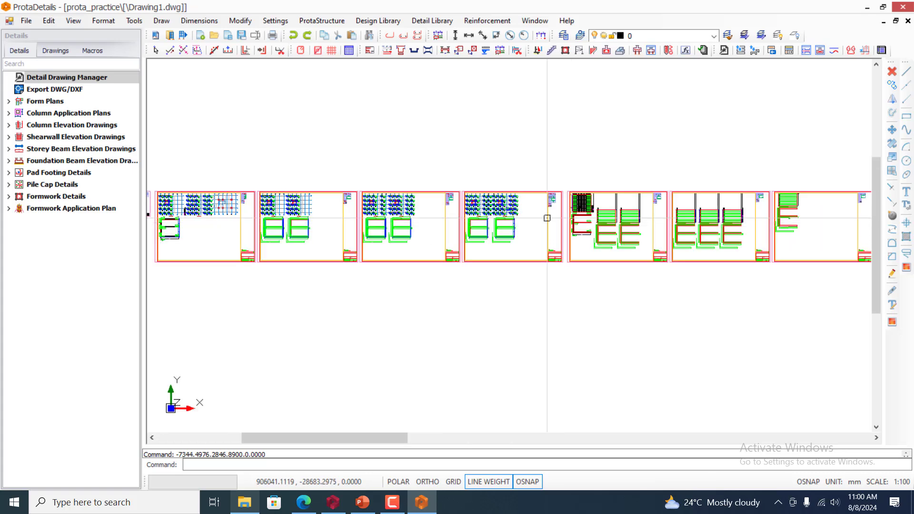
pyautogui.scroll(1, 410, 214)
pyautogui.scroll(2, 700, 234)
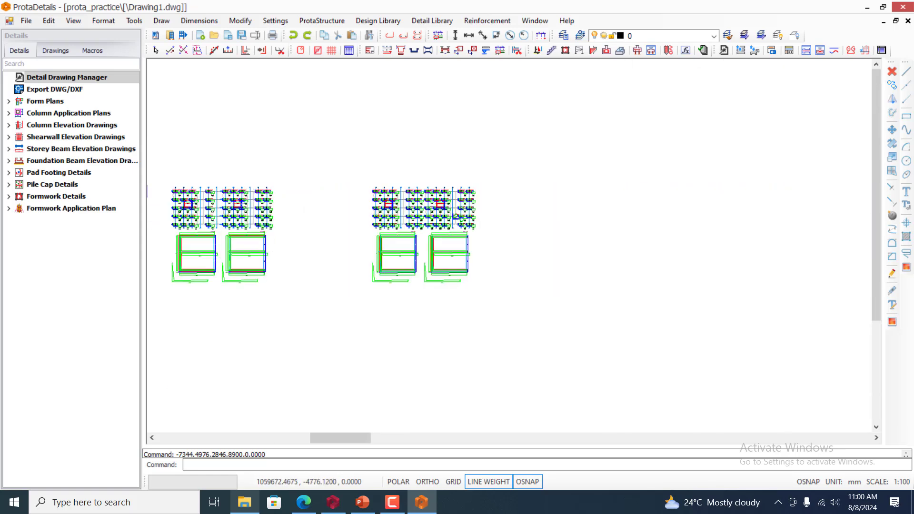
pyautogui.scroll(2, 591, 216)
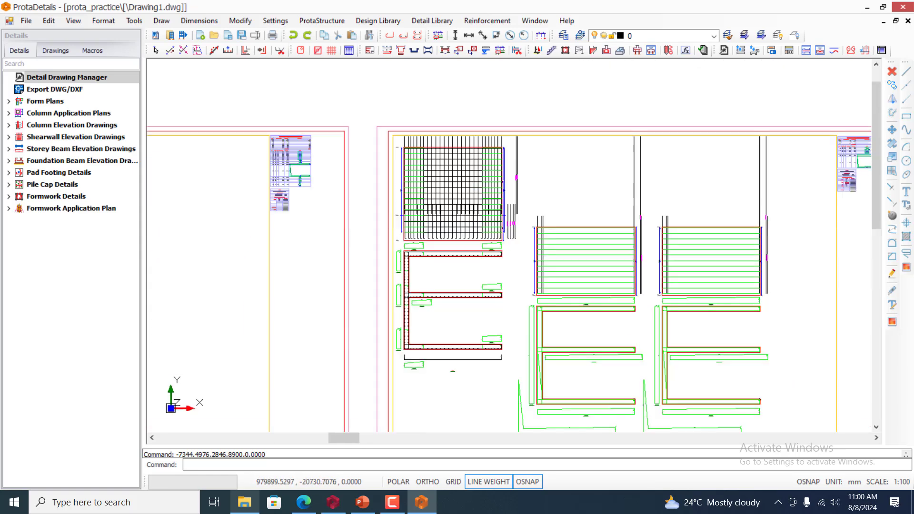
pyautogui.scroll(1, 532, 179)
pyautogui.scroll(3, 482, 174)
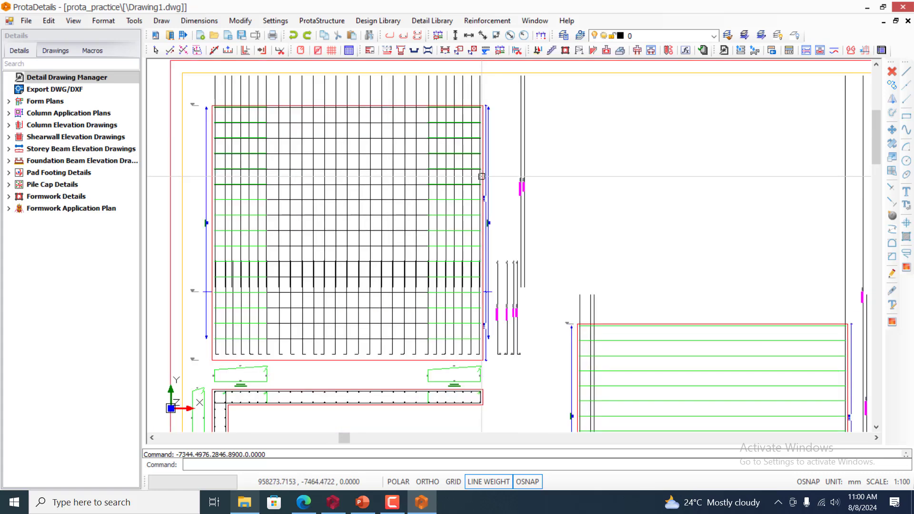
pyautogui.scroll(-8, 324, 195)
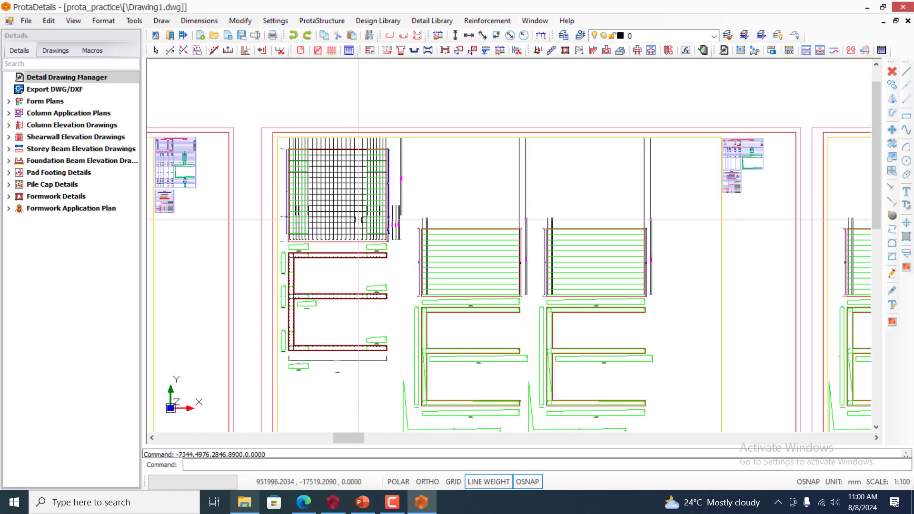
pyautogui.scroll(-2, 364, 244)
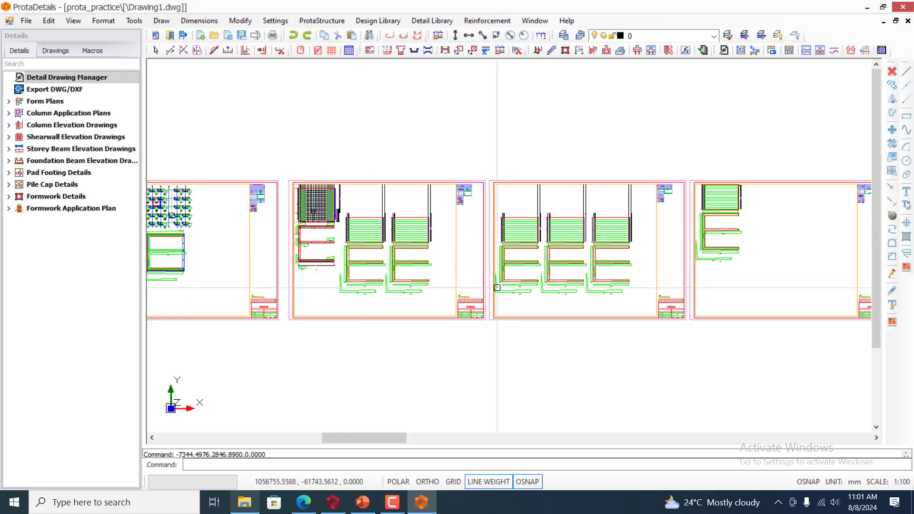
pyautogui.scroll(-2, 452, 279)
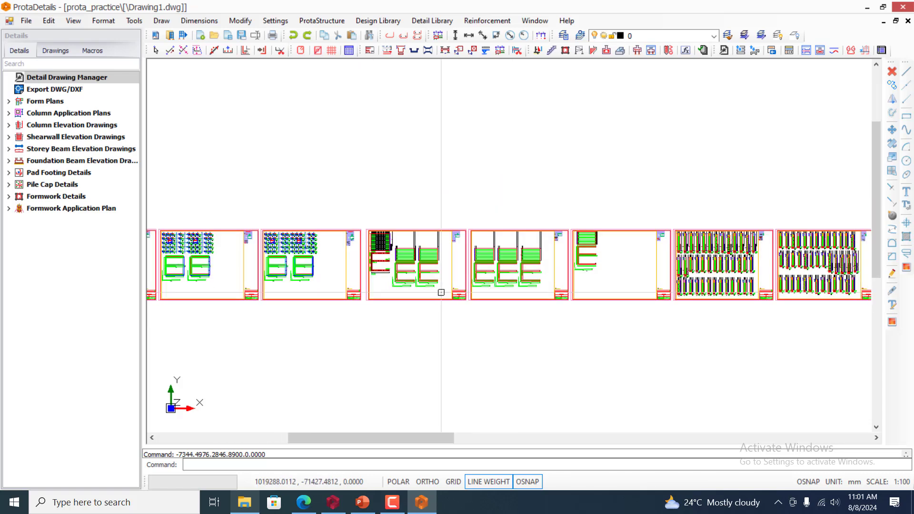
# Examine the column elevation sheets and their place in the overall row of generated sheets
pyautogui.scroll(4, 720, 244)
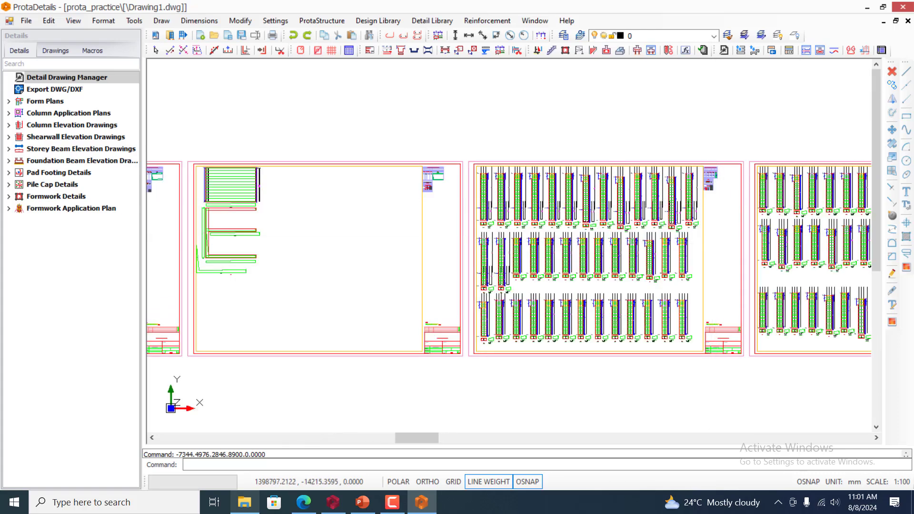
pyautogui.scroll(4, 720, 243)
pyautogui.scroll(-5, 411, 188)
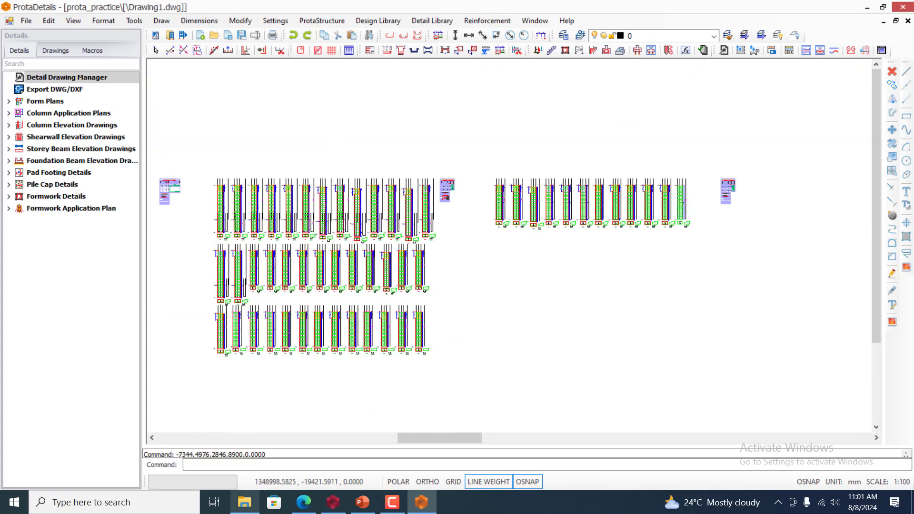
pyautogui.scroll(-2, 411, 188)
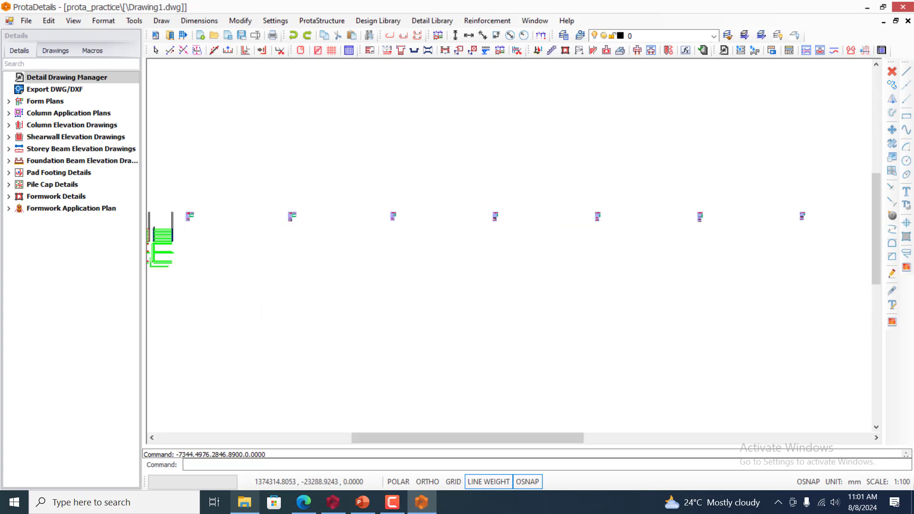
pyautogui.scroll(-1, 411, 188)
pyautogui.scroll(-1, 390, 216)
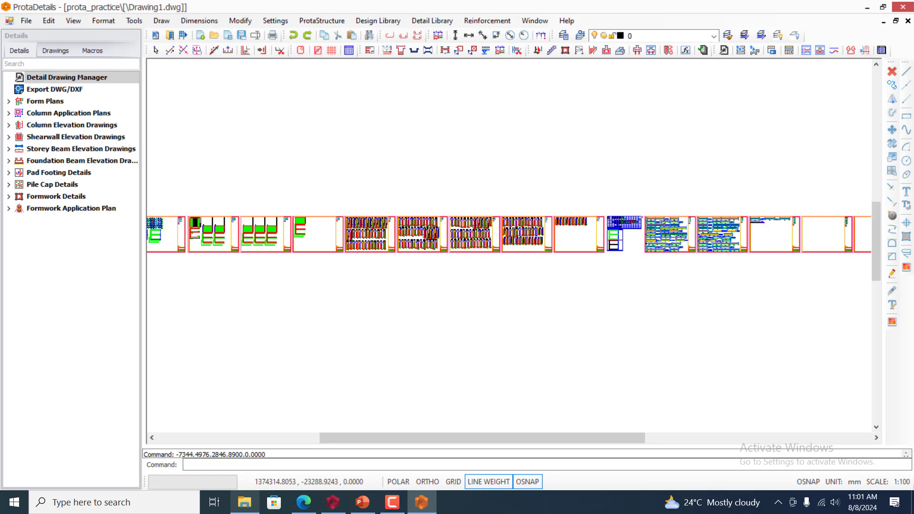
pyautogui.scroll(2, 811, 223)
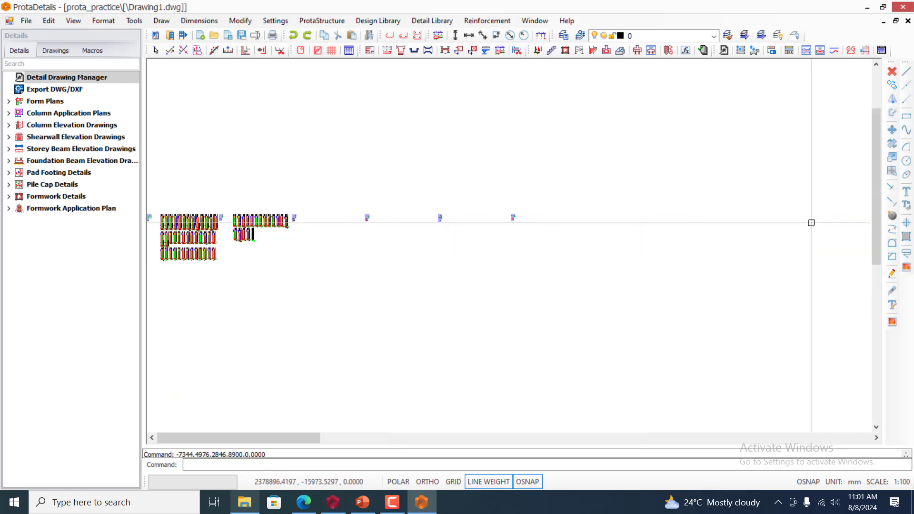
# Examine the storey beam elevation sheets, including the beam reinforcement and cross-section details in the upper rows
pyautogui.scroll(2, 557, 228)
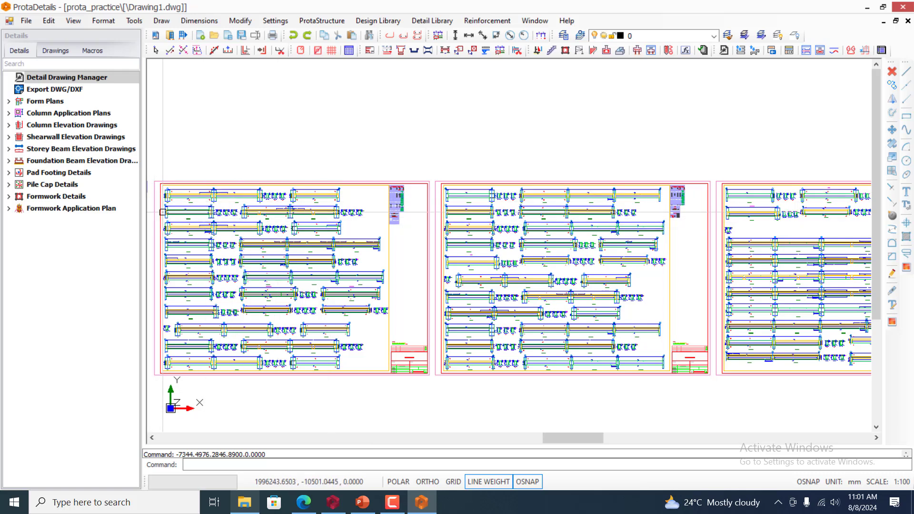
pyautogui.scroll(2, 167, 214)
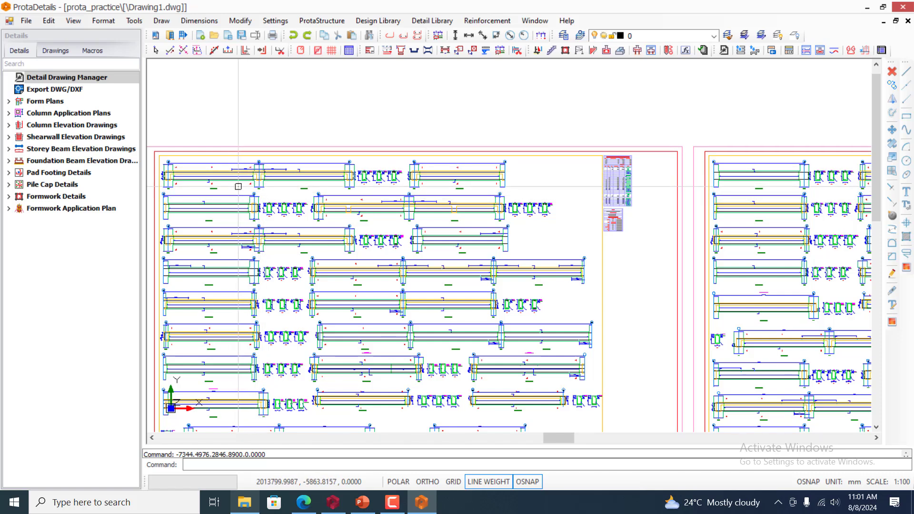
pyautogui.scroll(-3, 278, 246)
pyautogui.scroll(3, 278, 246)
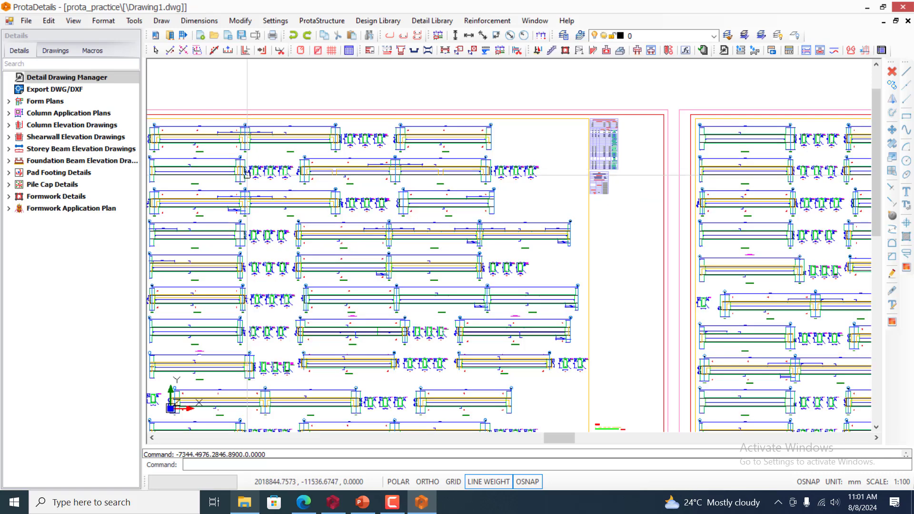
pyautogui.scroll(-3, 325, 246)
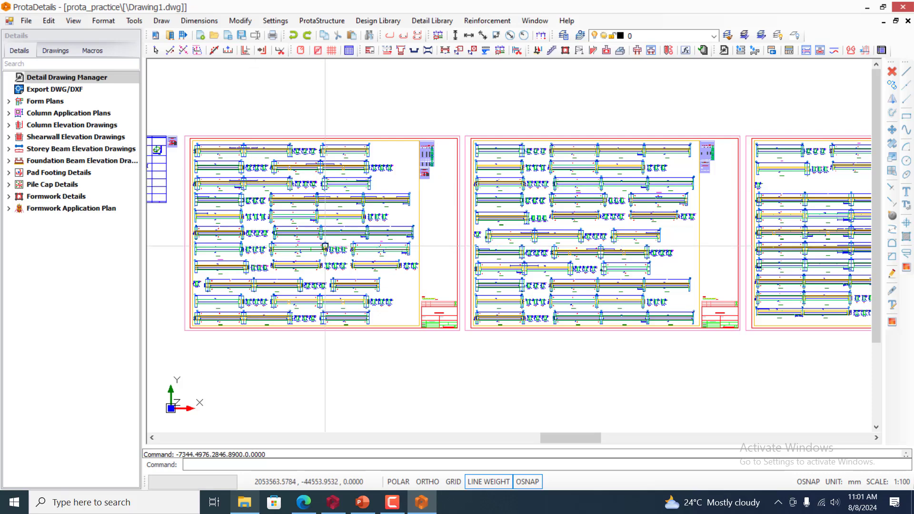
pyautogui.scroll(3, 263, 156)
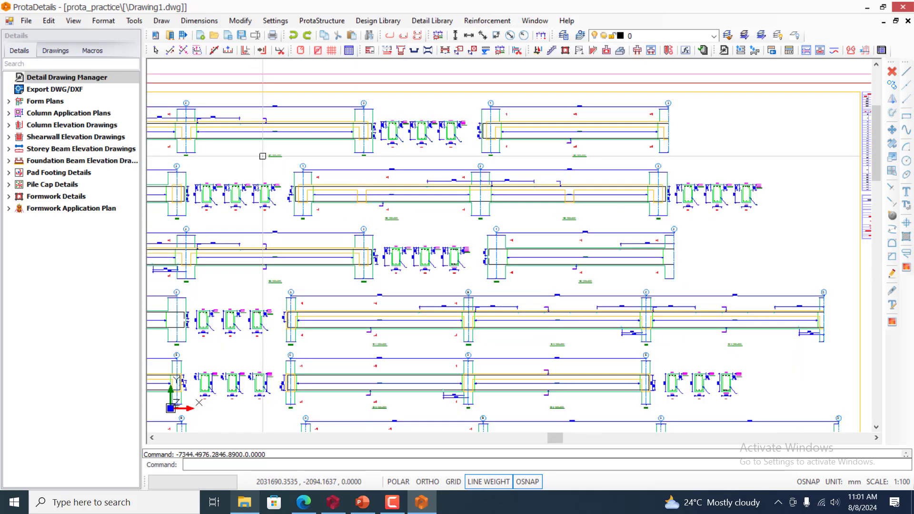
pyautogui.scroll(2, 274, 118)
pyautogui.scroll(-2, 364, 162)
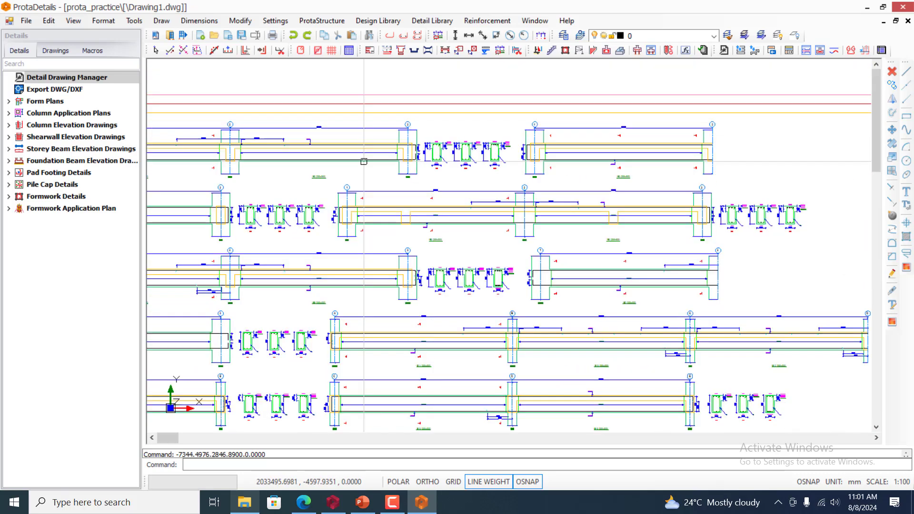
pyautogui.scroll(-1, 364, 162)
pyautogui.scroll(-5, 364, 162)
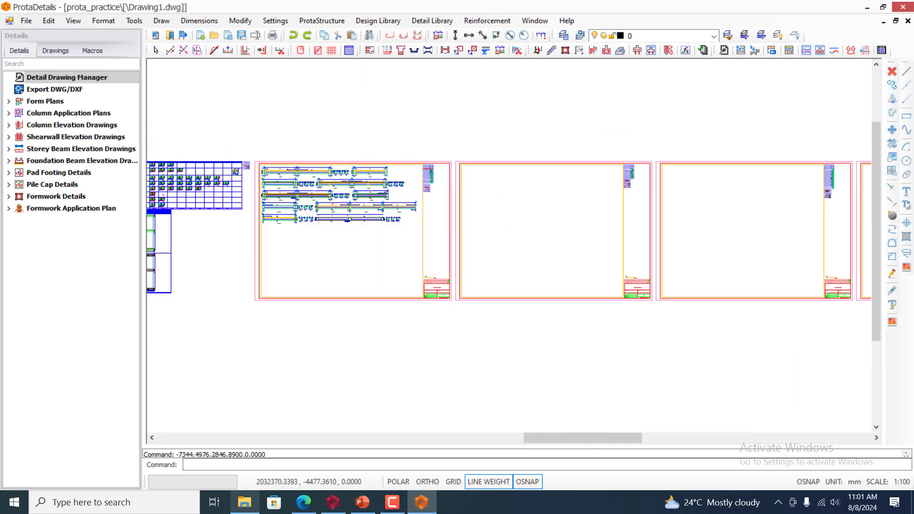
# Look over the remaining storey beam elevation sheets through to the foundation and formwork sheets at the end of the row
pyautogui.scroll(-2, 331, 221)
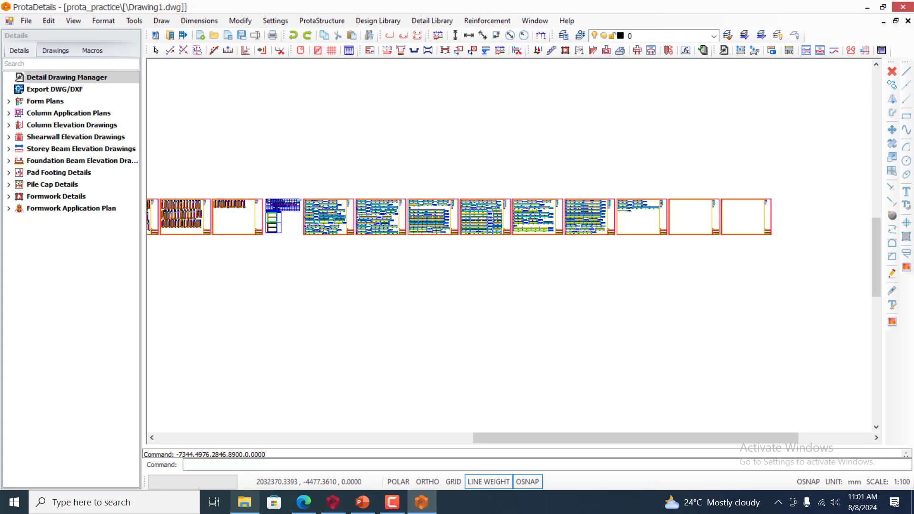
pyautogui.scroll(3, 735, 225)
pyautogui.scroll(-3, 182, 222)
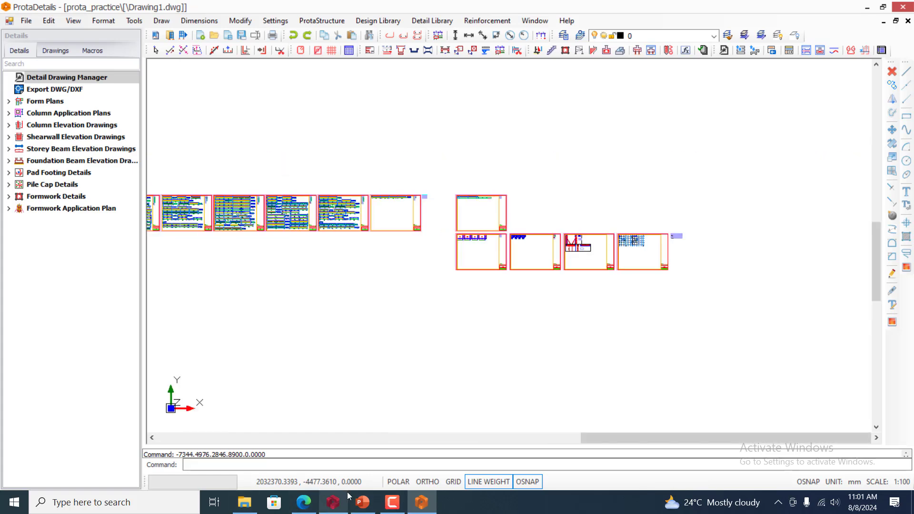
pyautogui.click(399, 506)
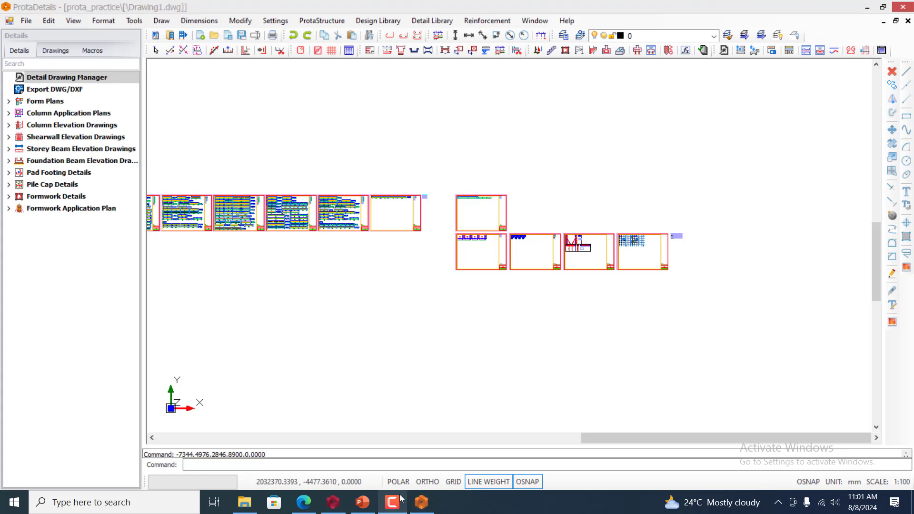
# Examine the formwork details sheet, including the column formwork with its braces and the beam formwork below it
pyautogui.scroll(6, 600, 241)
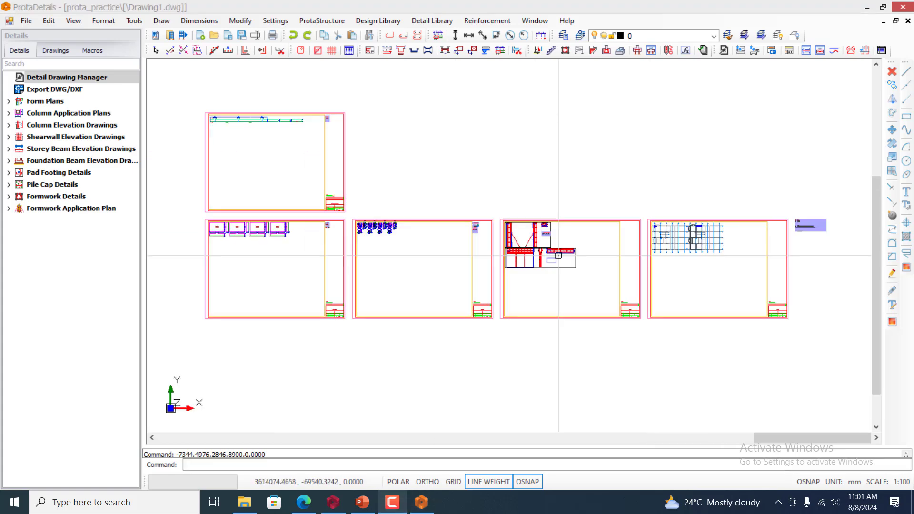
pyautogui.scroll(2, 527, 213)
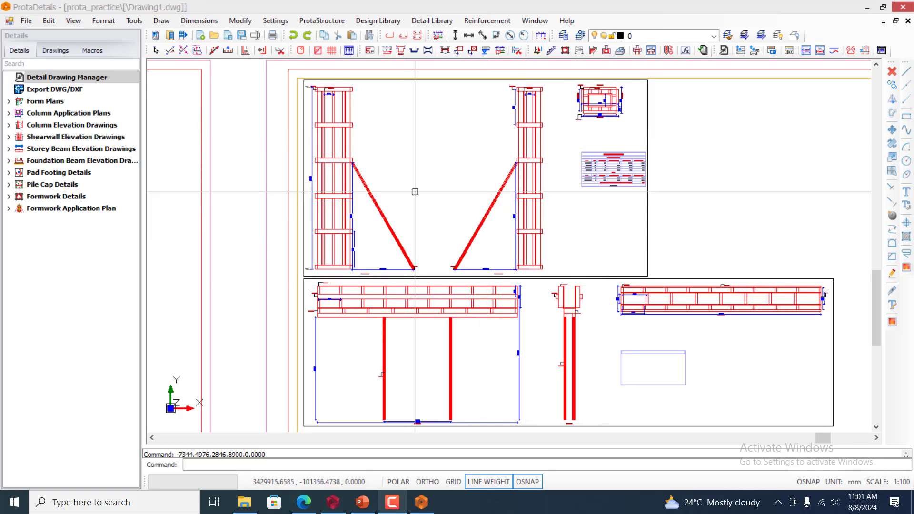
pyautogui.scroll(2, 327, 118)
pyautogui.scroll(1, 328, 118)
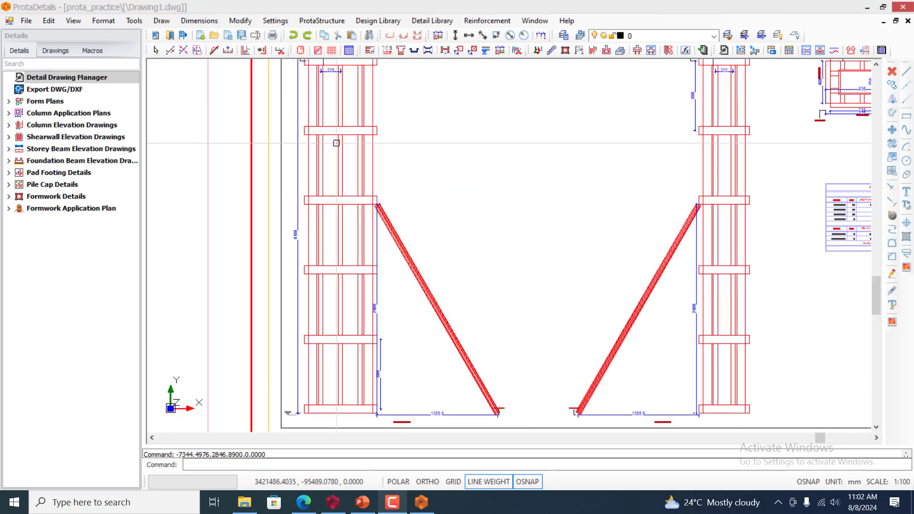
pyautogui.scroll(-1, 356, 158)
pyautogui.scroll(-2, 357, 159)
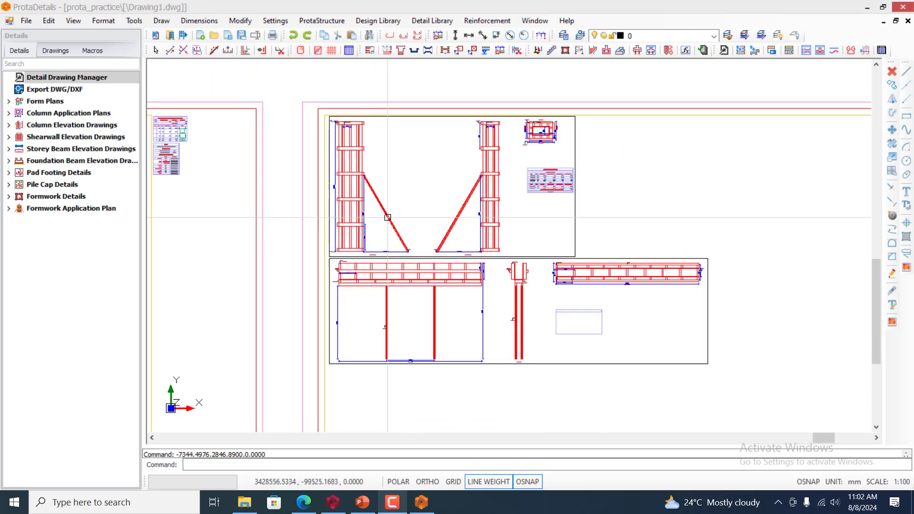
pyautogui.scroll(1, 404, 281)
pyautogui.scroll(-5, 370, 224)
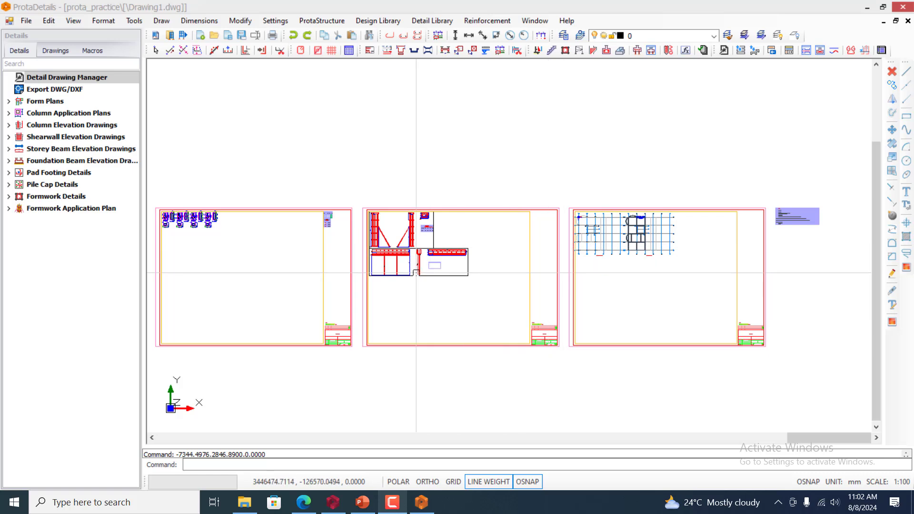
# Read the F1 Formwork Quantity Table beside the column formwork detail, covering its joist, stringer, brace and plate quantities
pyautogui.scroll(4, 402, 196)
pyautogui.scroll(8, 491, 266)
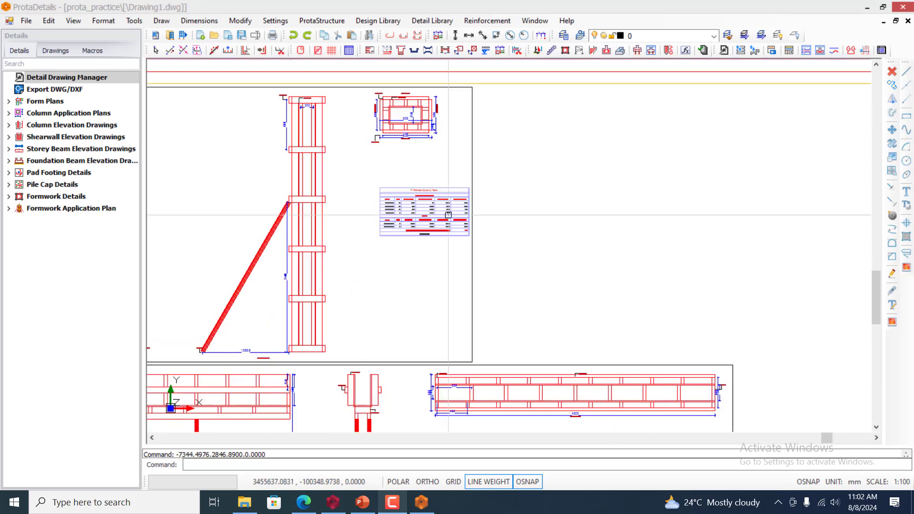
pyautogui.scroll(1, 397, 181)
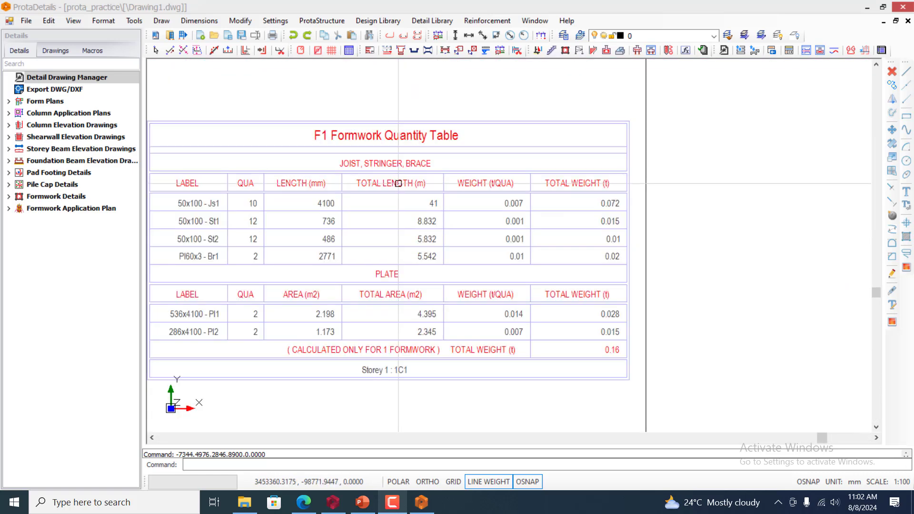
pyautogui.scroll(-1, 486, 147)
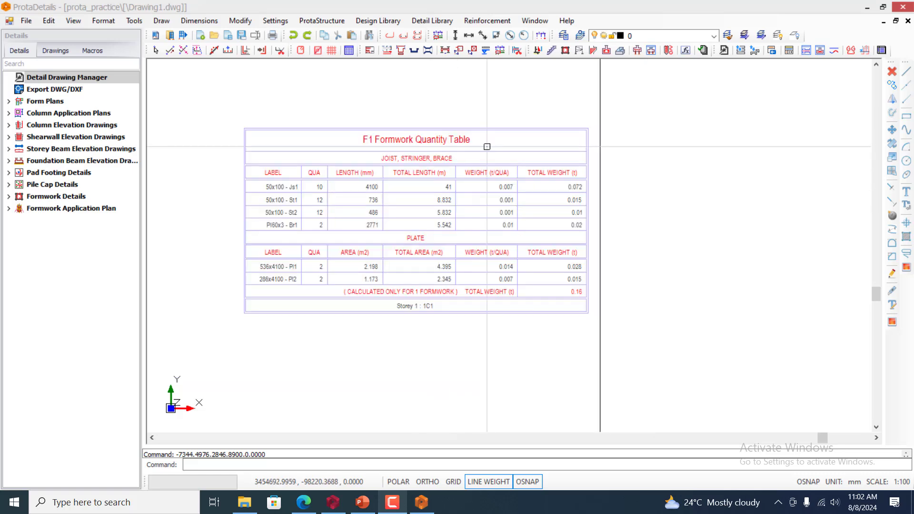
pyautogui.scroll(1, 361, 206)
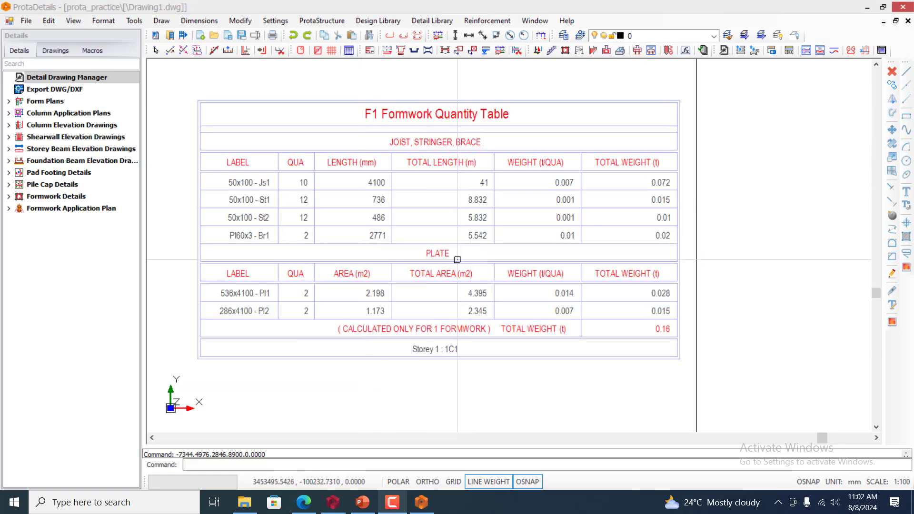
pyautogui.scroll(-2, 574, 242)
pyautogui.scroll(-2, 574, 242)
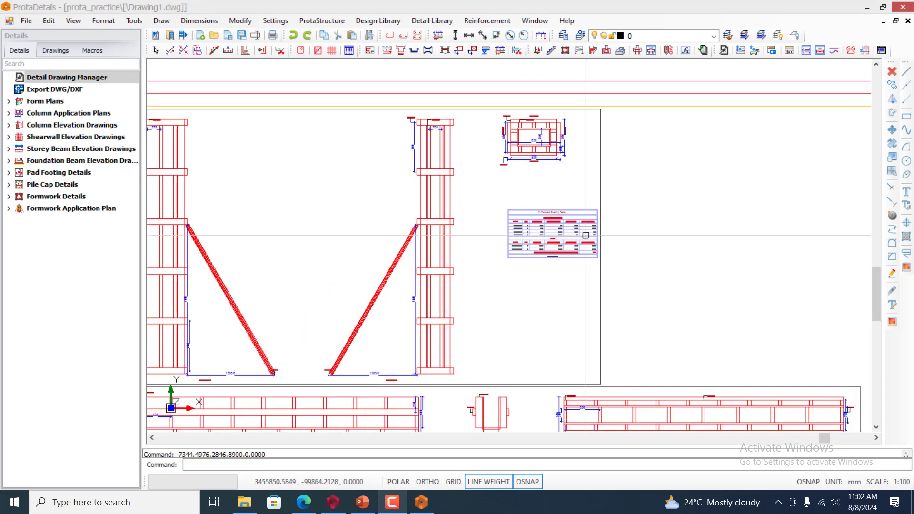
pyautogui.scroll(2, 574, 245)
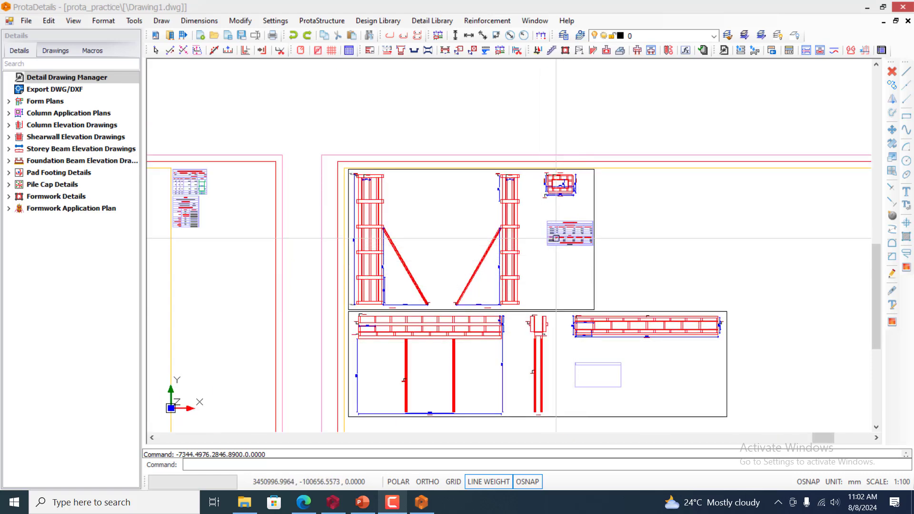
pyautogui.scroll(5, 556, 238)
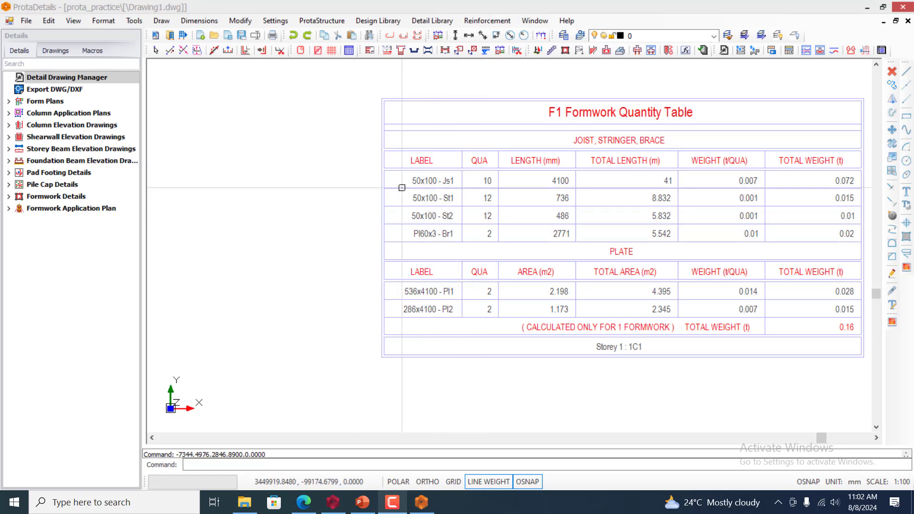
pyautogui.scroll(-2, 537, 168)
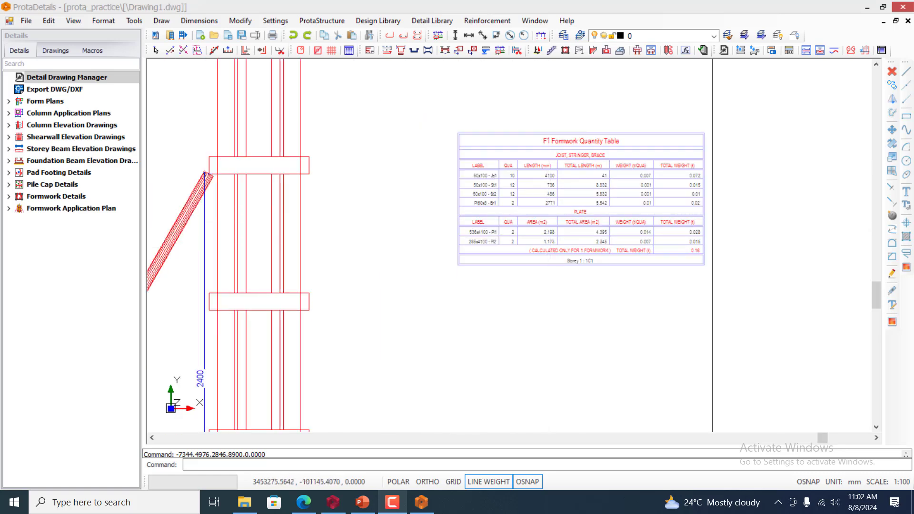
pyautogui.scroll(-5, 590, 236)
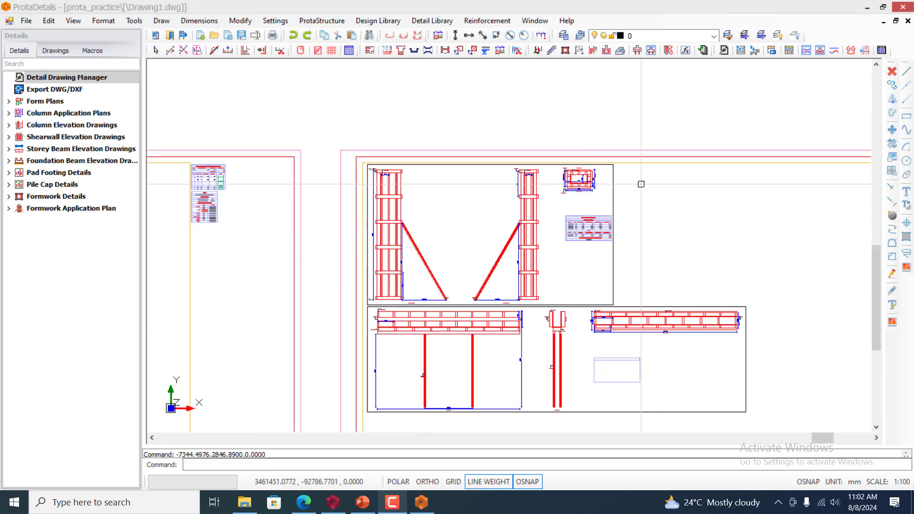
# Examine the formwork application plan sheet, including the beam formwork layout and its spacing dimensions between axes 2 and 3
pyautogui.scroll(-5, 642, 184)
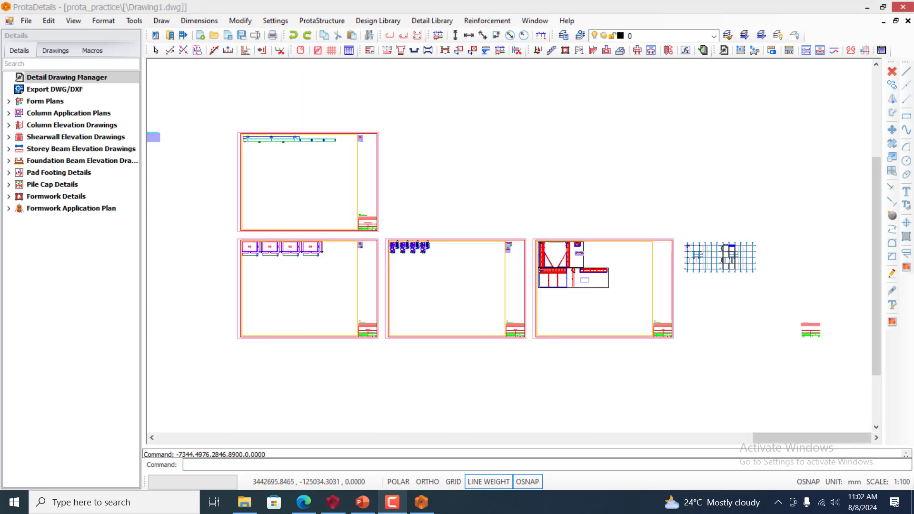
pyautogui.scroll(-2, 571, 286)
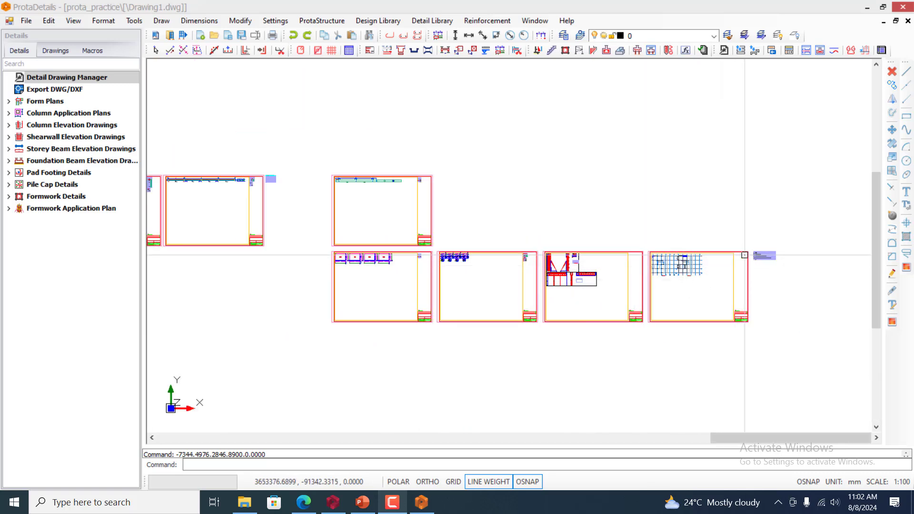
pyautogui.scroll(6, 740, 257)
pyautogui.scroll(1, 740, 257)
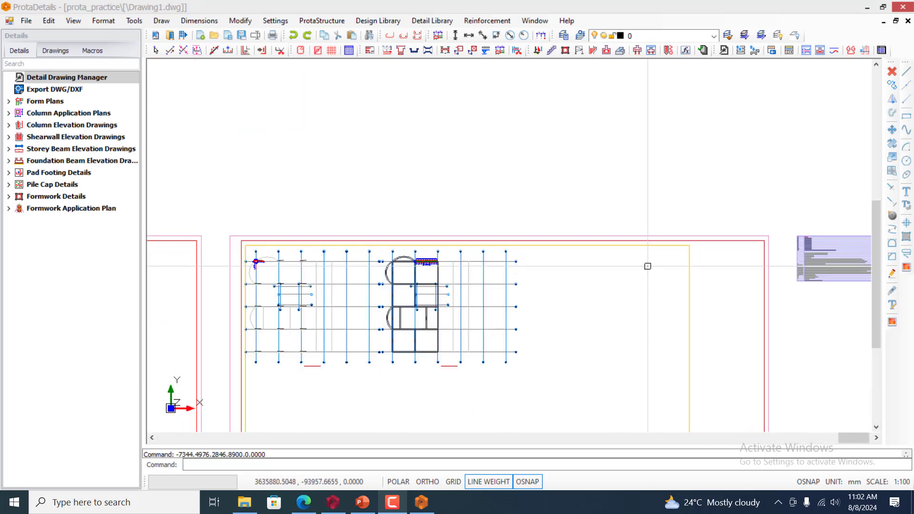
pyautogui.scroll(3, 438, 292)
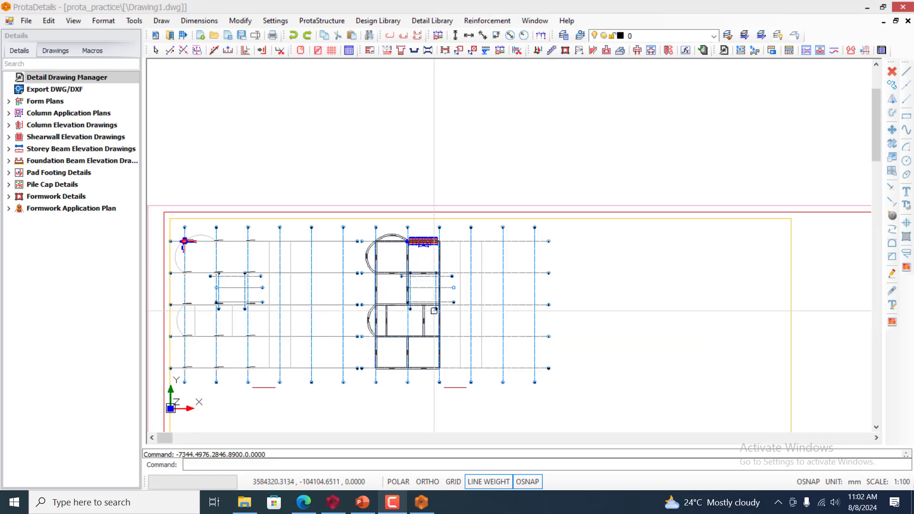
pyautogui.scroll(5, 405, 202)
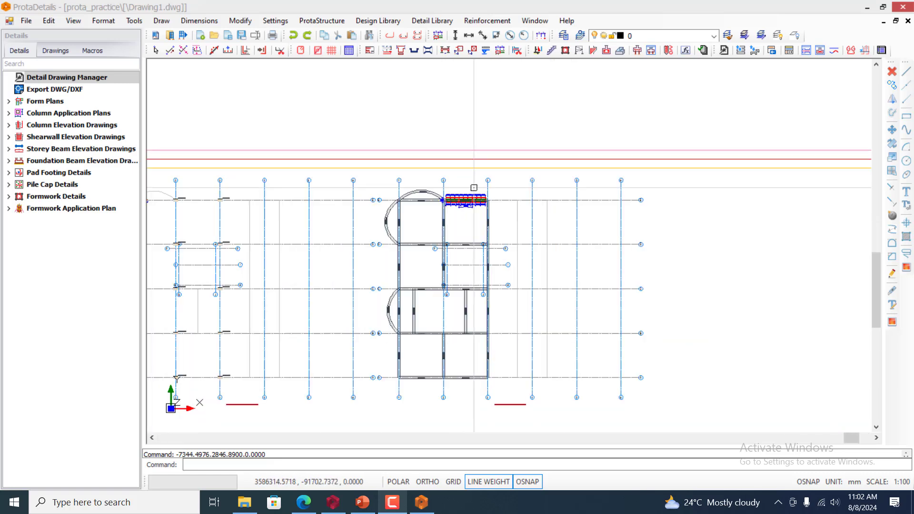
pyautogui.scroll(1, 462, 199)
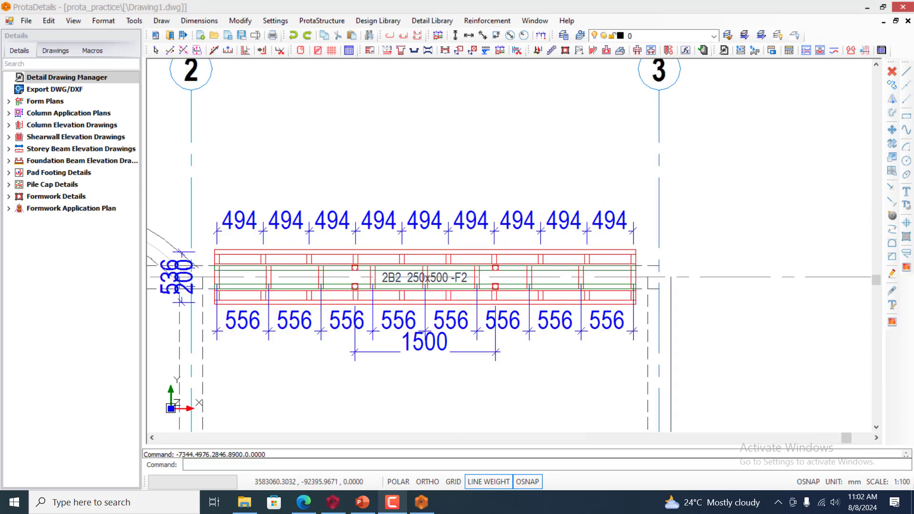
pyautogui.scroll(-3, 504, 179)
pyautogui.scroll(-8, 551, 216)
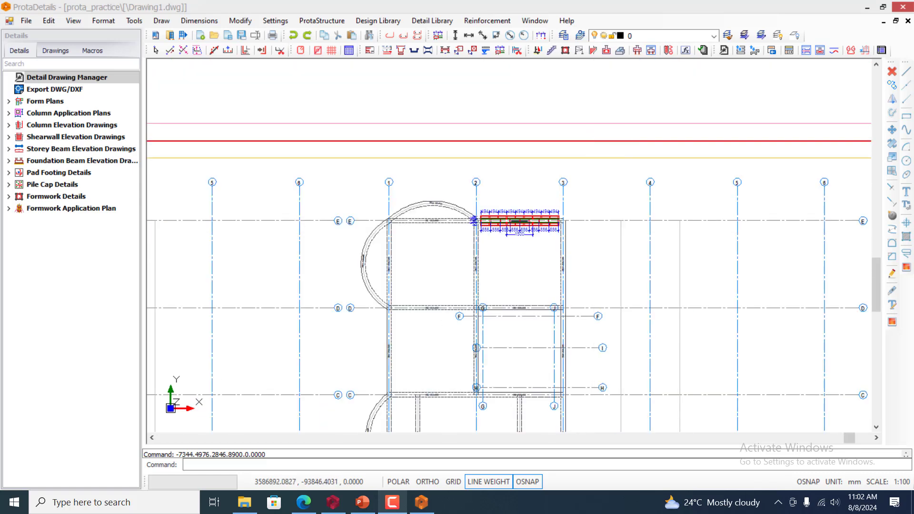
pyautogui.scroll(-10, 671, 187)
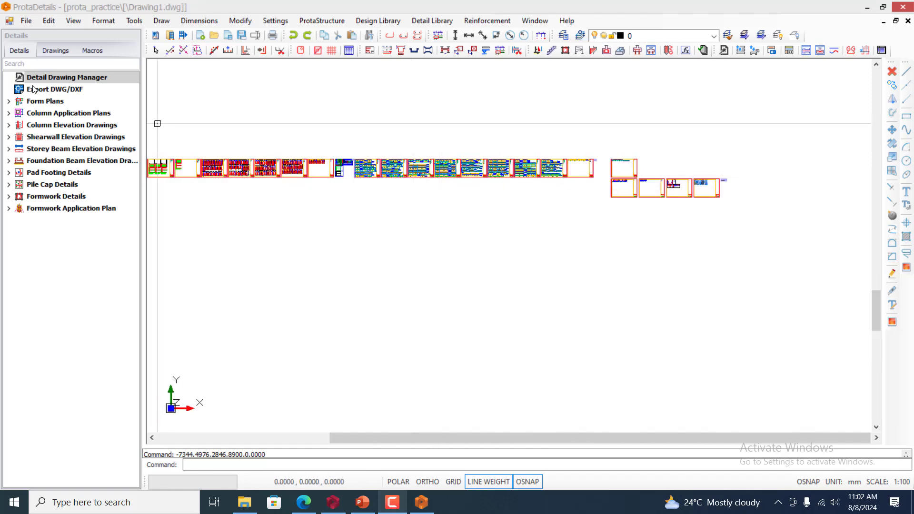
# Draw the Foundation form plan individually and place its sheet below the row of generated sheets
pyautogui.click(8, 102)
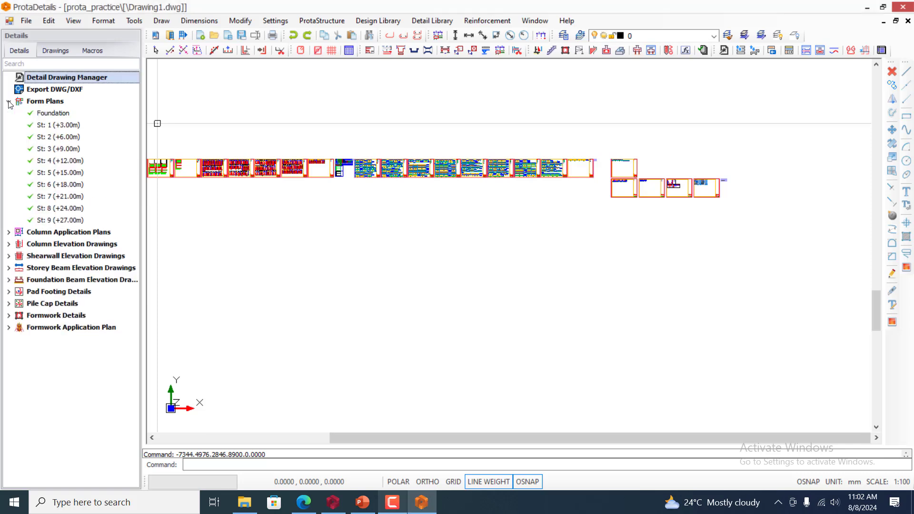
pyautogui.click(57, 114)
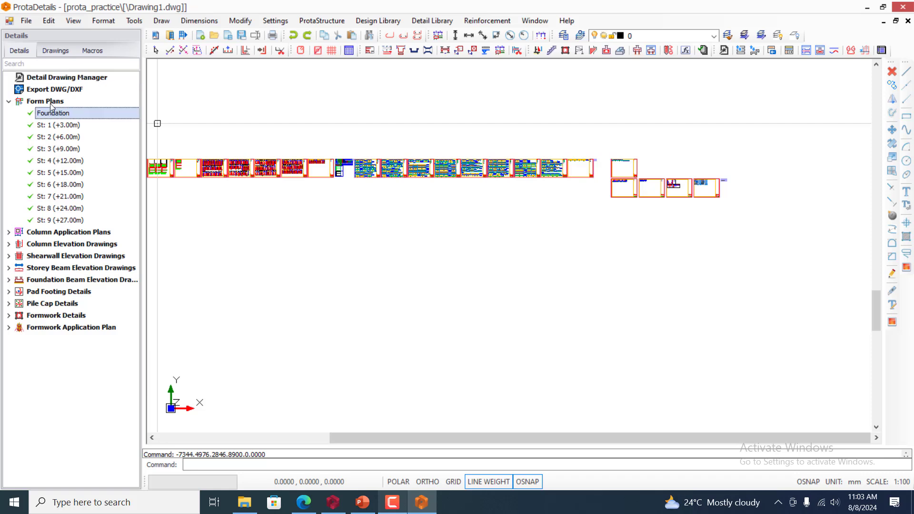
pyautogui.click(53, 102)
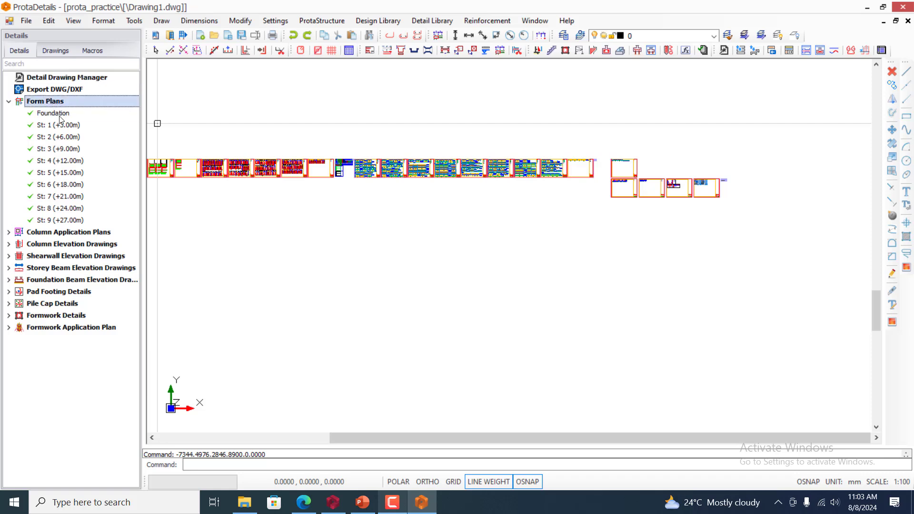
pyautogui.click(60, 116)
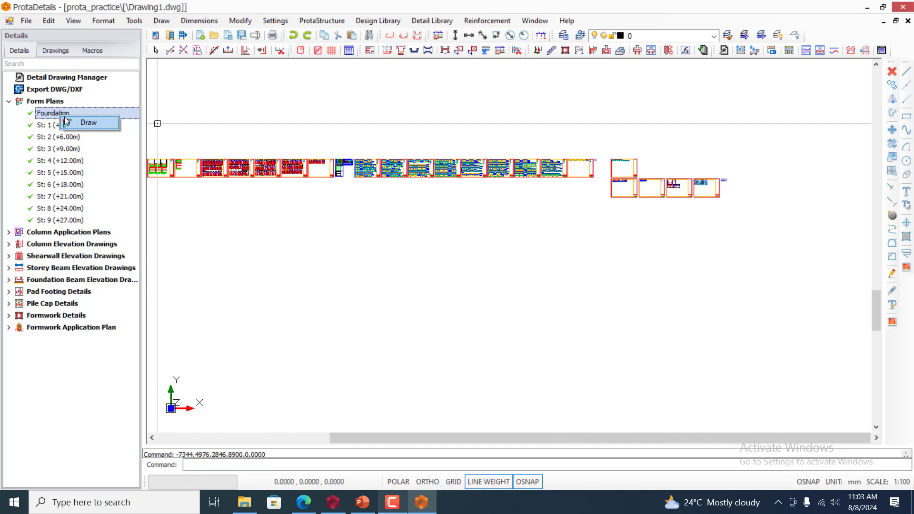
pyautogui.click(51, 103)
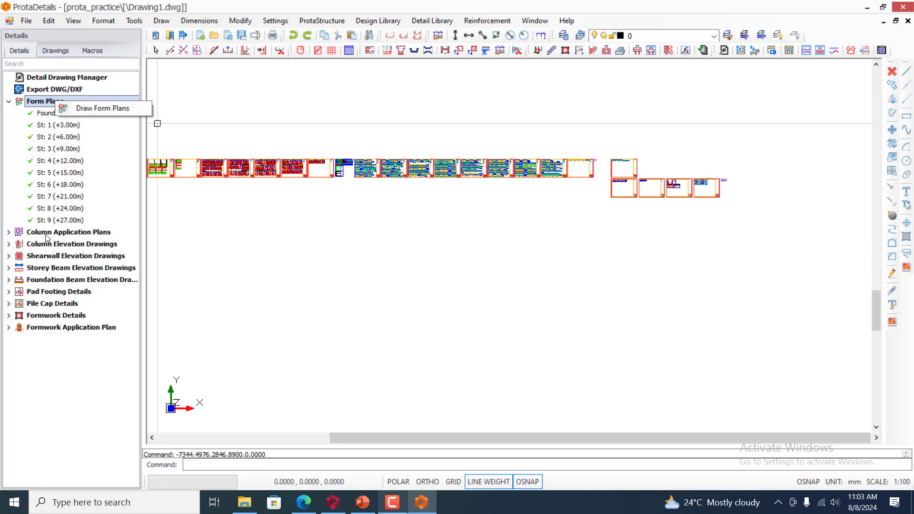
pyautogui.click(45, 117)
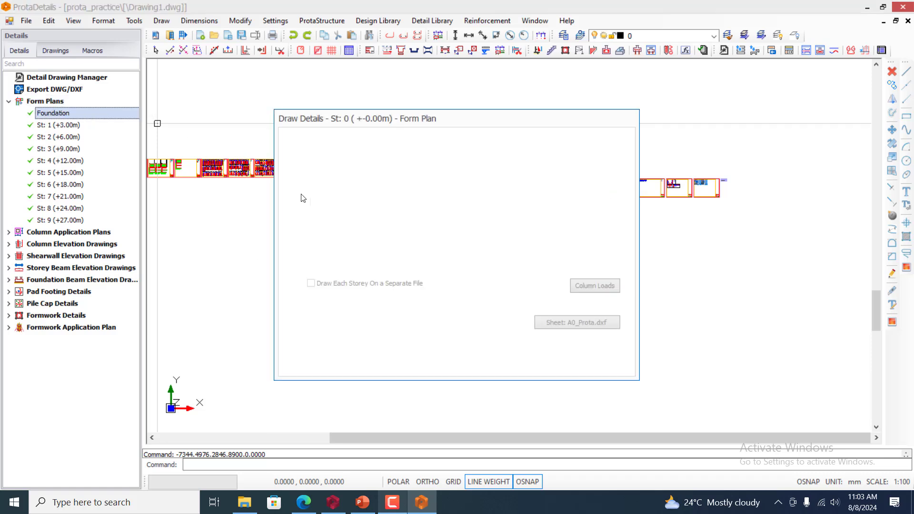
pyautogui.click(542, 363)
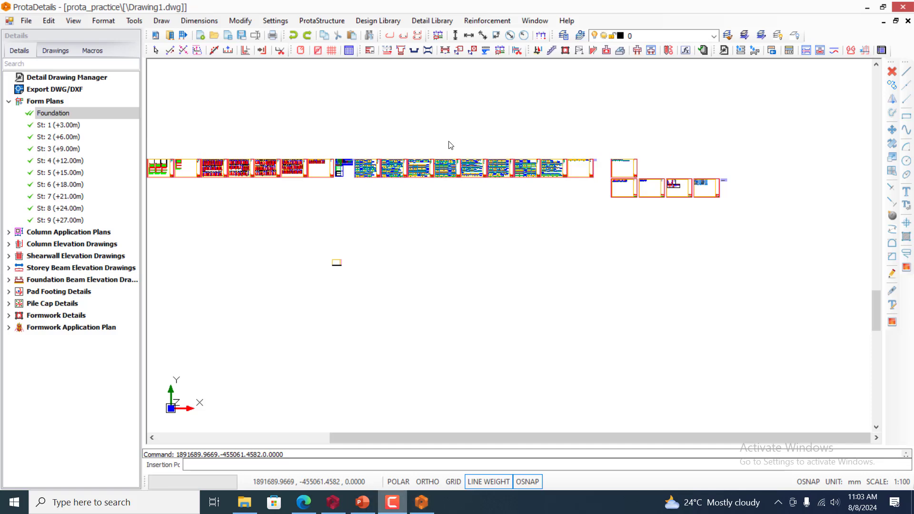
pyautogui.press('Escape')
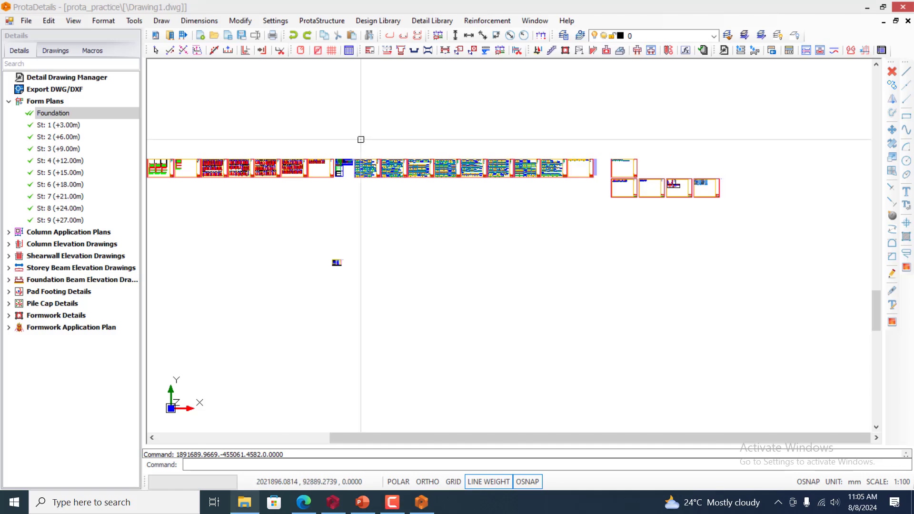
# Examine the newly placed foundation form plan sheet with its footing layout and title block
pyautogui.scroll(2, 305, 296)
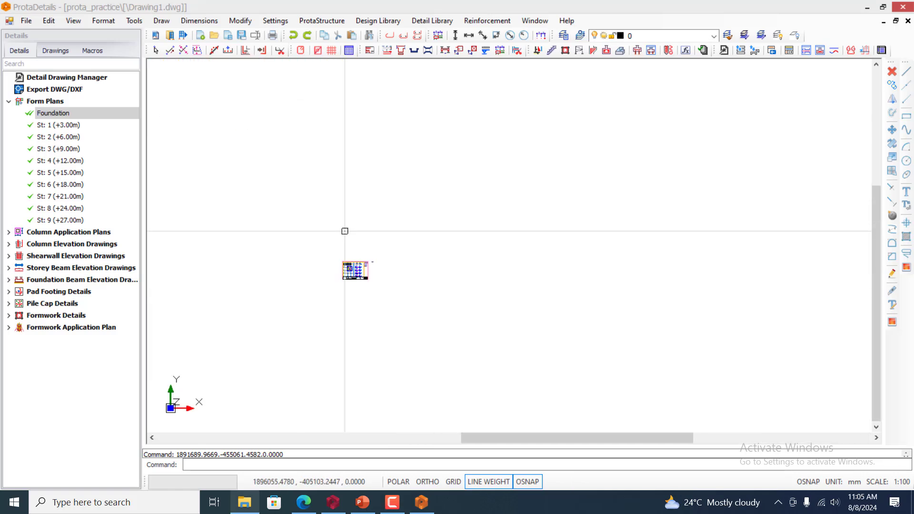
pyautogui.scroll(4, 356, 214)
pyautogui.scroll(5, 357, 214)
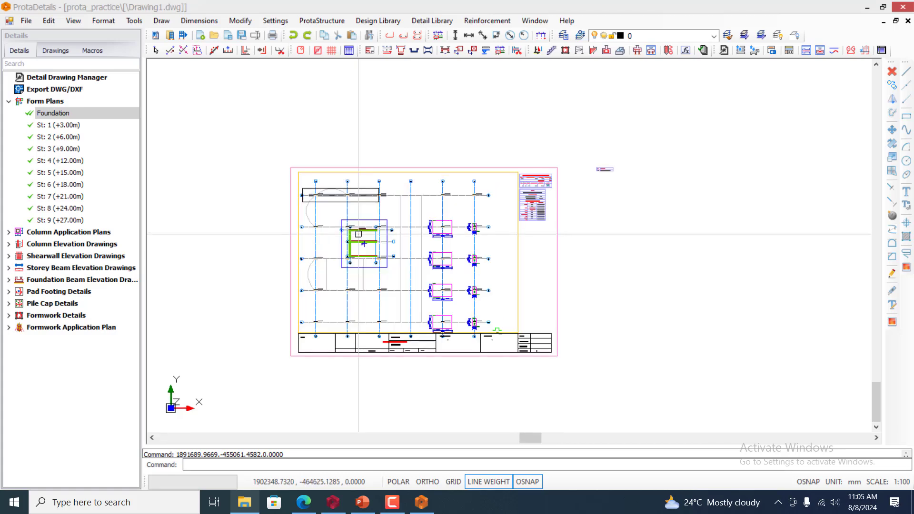
# Check the pad footing and pile cap dimensions around axes B to D on the foundation form plan
pyautogui.scroll(-2, 352, 157)
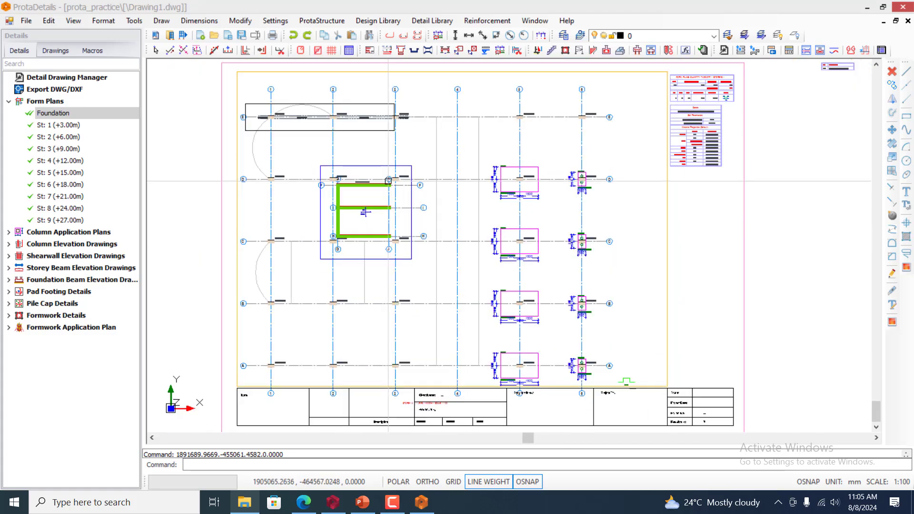
pyautogui.scroll(4, 507, 186)
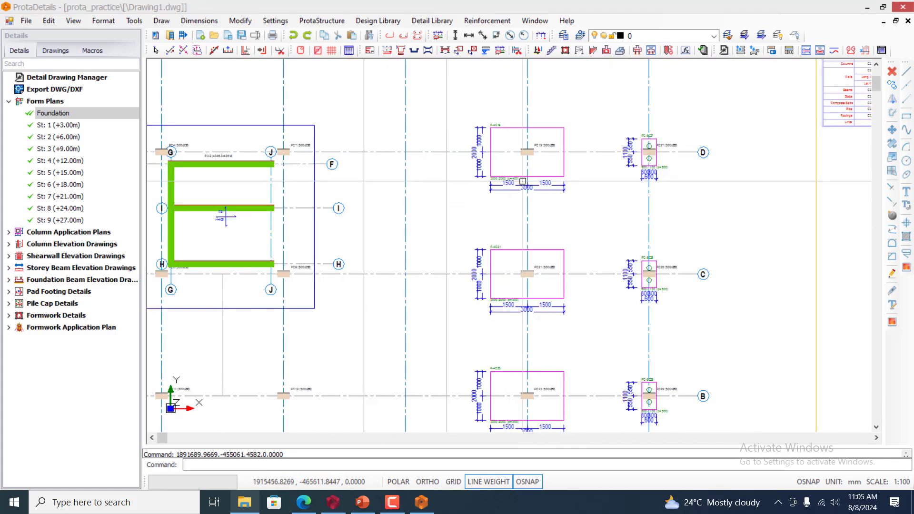
pyautogui.scroll(-3, 508, 187)
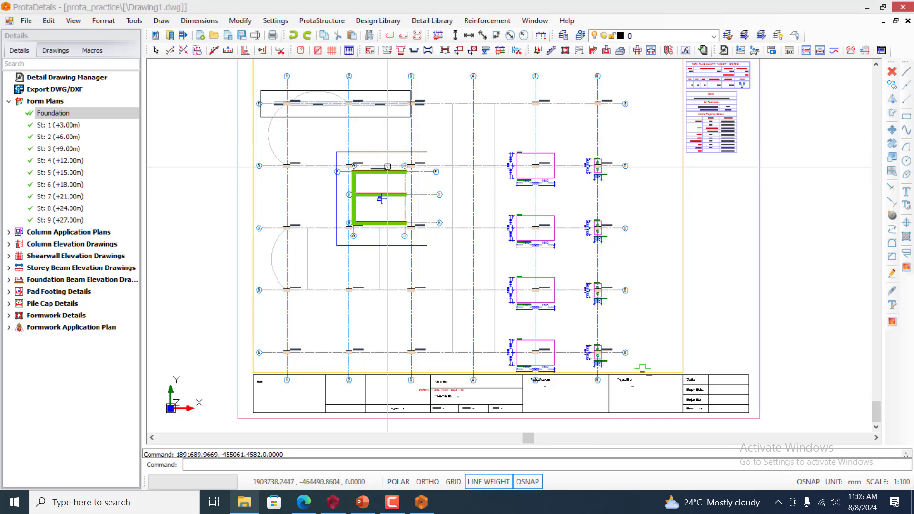
# List the storeys of the column application plans and column elevation drawings, and view the drawing options for storey St: 1 columns
pyautogui.click(8, 233)
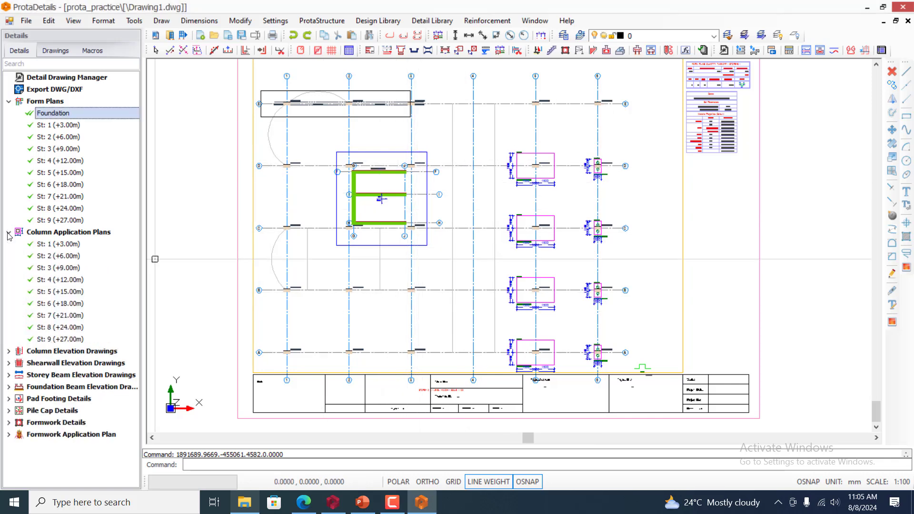
pyautogui.click(8, 352)
pyautogui.click(50, 364)
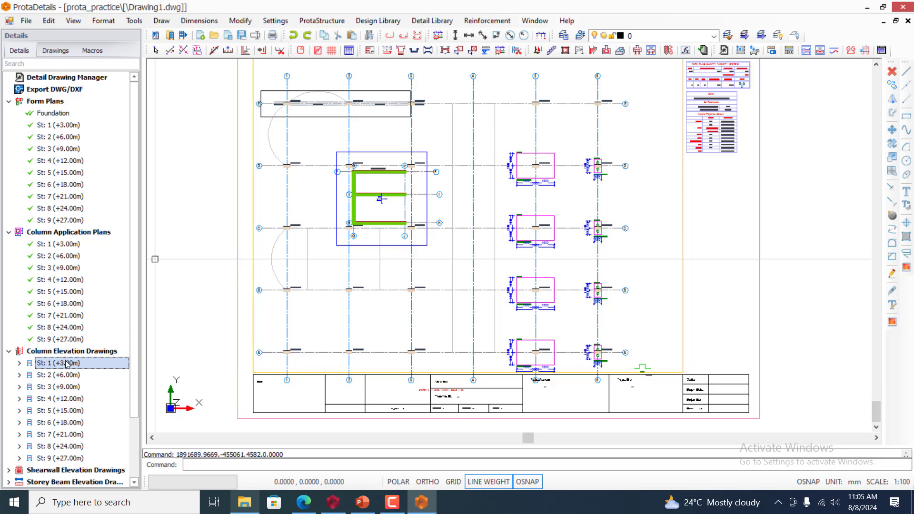
pyautogui.rightClick(67, 365)
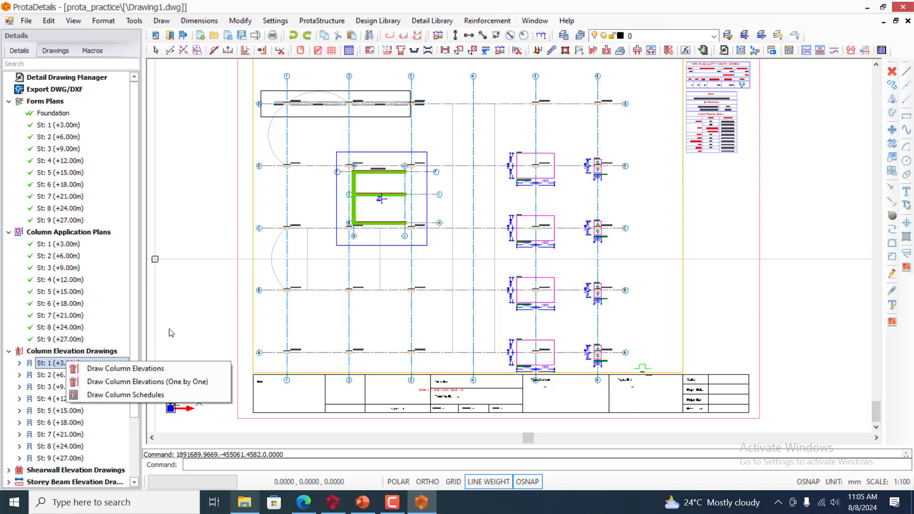
pyautogui.click(154, 260)
pyautogui.click(155, 260)
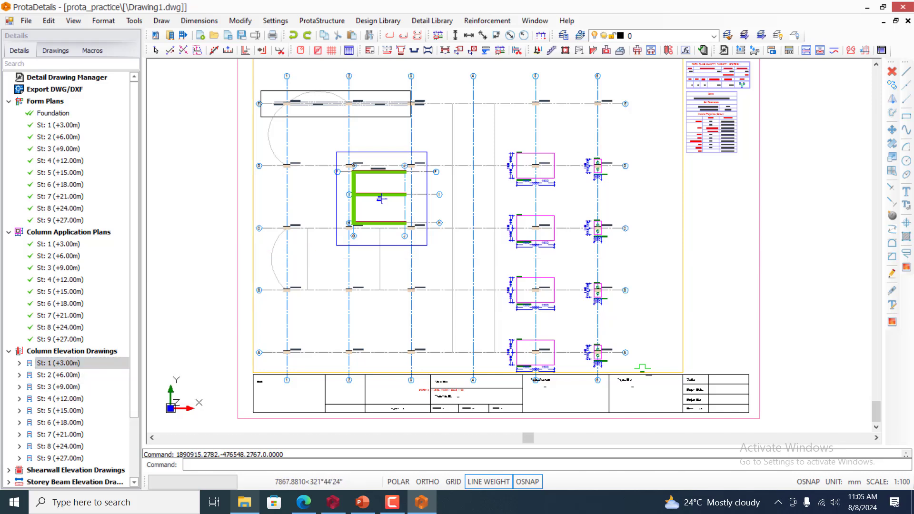
# Compare the drawing options for all column elevations with those offered for storey St: 1 alone
pyautogui.rightClick(69, 367)
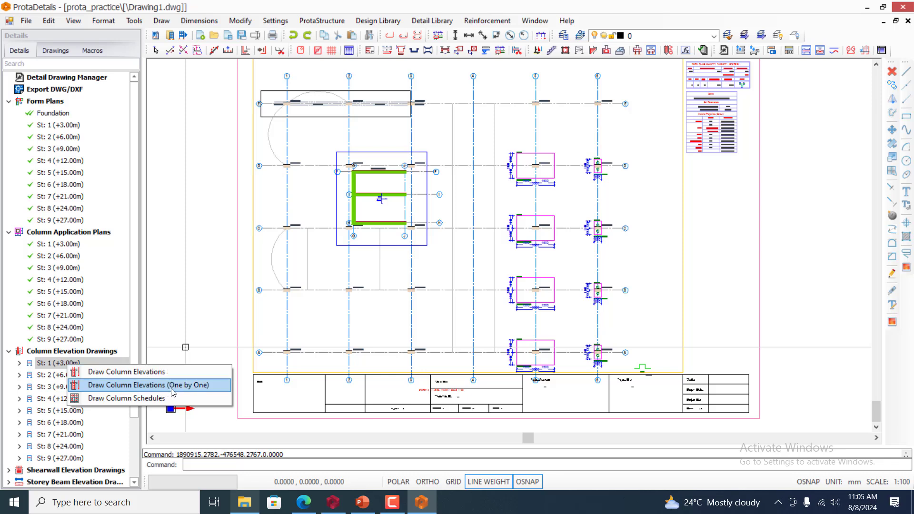
pyautogui.click(92, 352)
pyautogui.rightClick(92, 353)
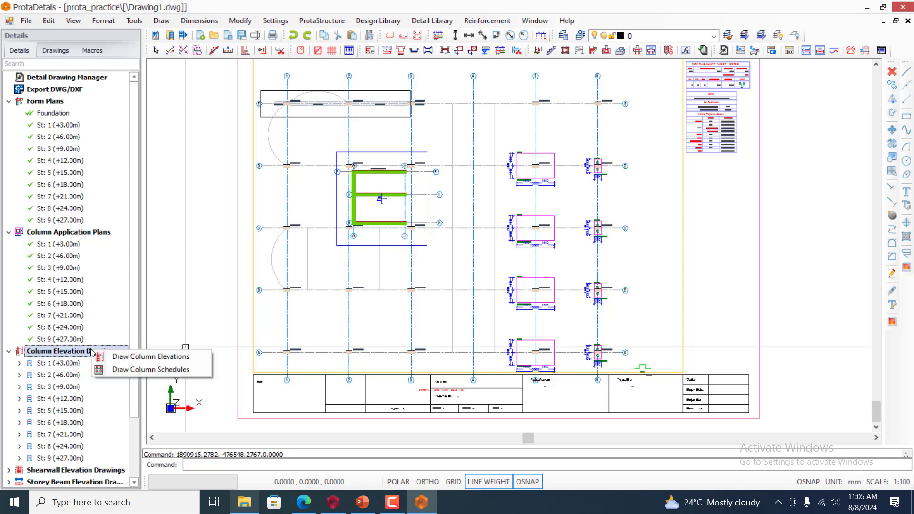
pyautogui.click(55, 363)
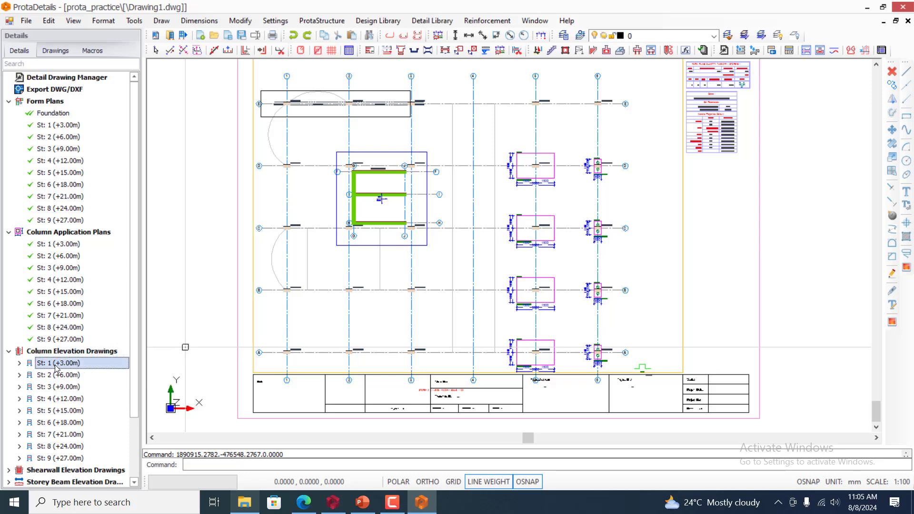
pyautogui.rightClick(56, 366)
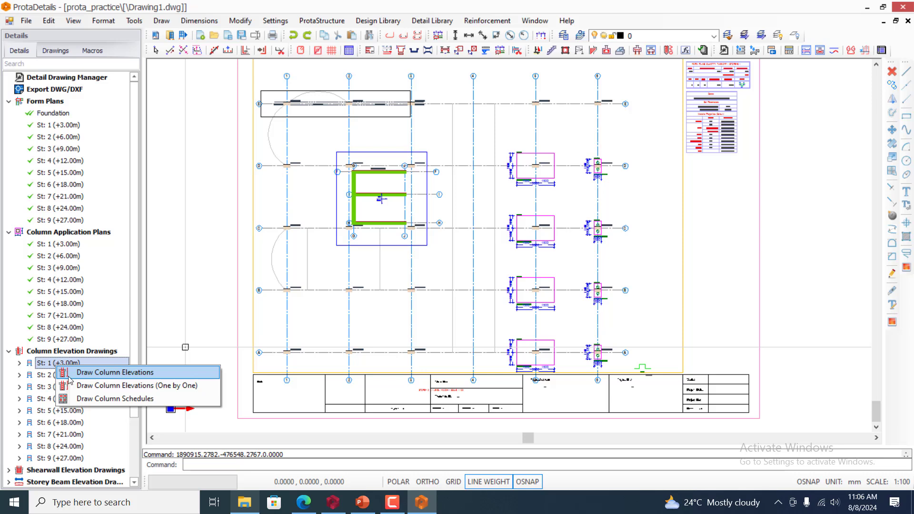
pyautogui.click(43, 365)
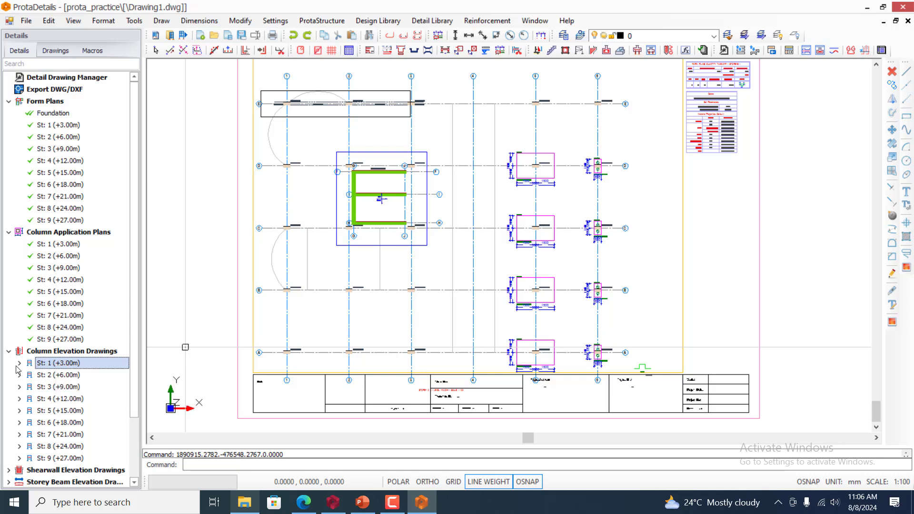
# List the individual columns of storey St: 1 and view the drawing options for column 1C1
pyautogui.click(19, 363)
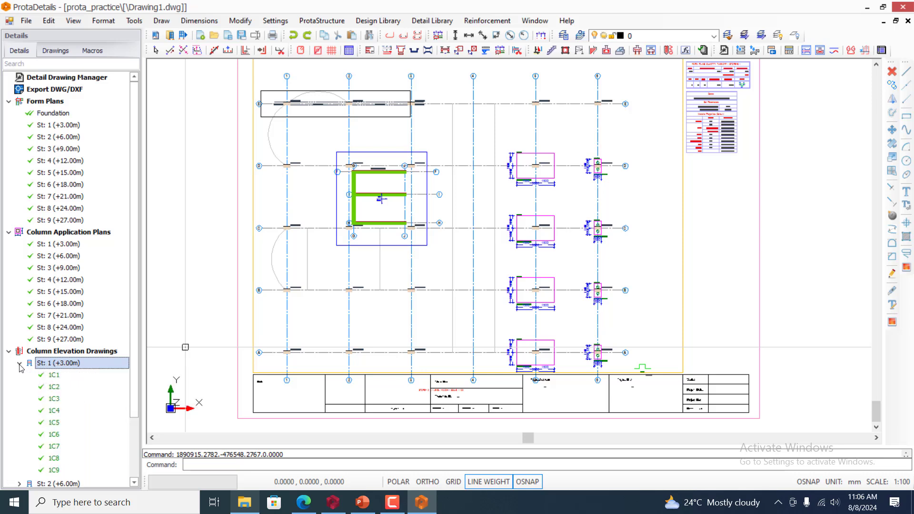
pyautogui.click(61, 377)
pyautogui.rightClick(64, 383)
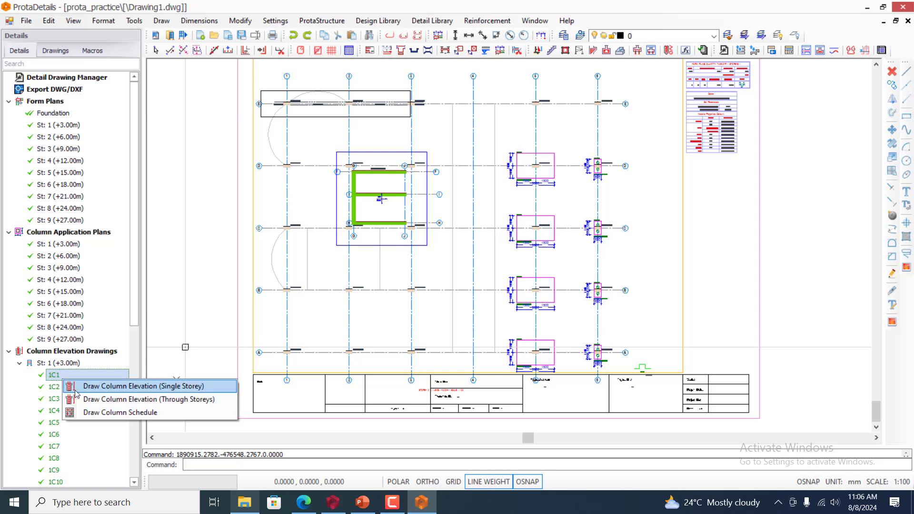
pyautogui.click(28, 365)
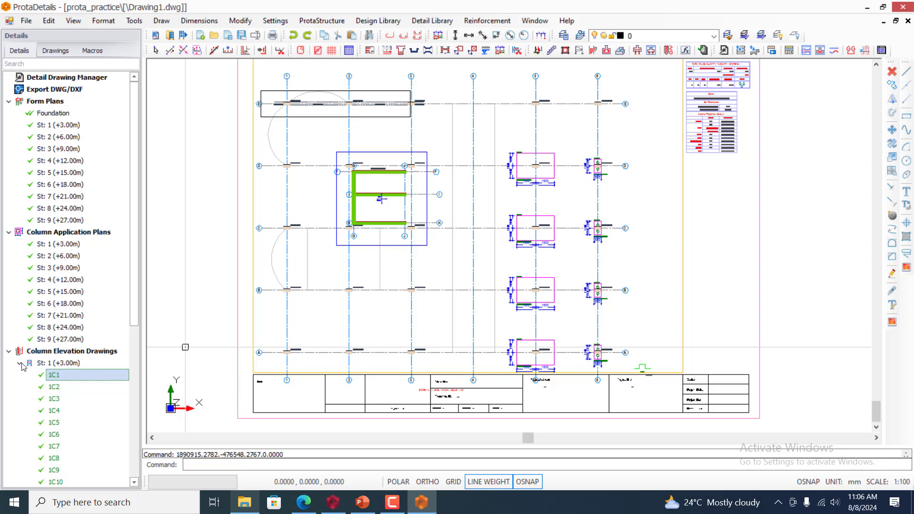
pyautogui.doubleClick(27, 365)
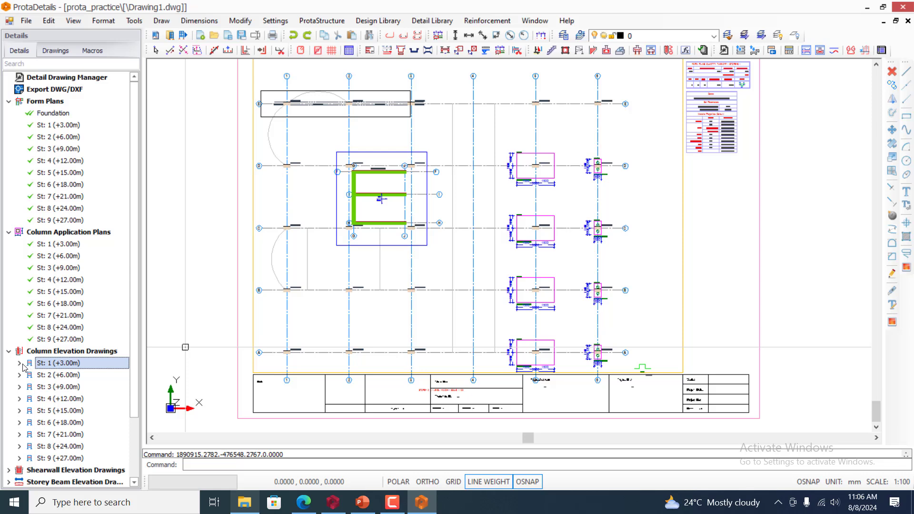
pyautogui.click(19, 364)
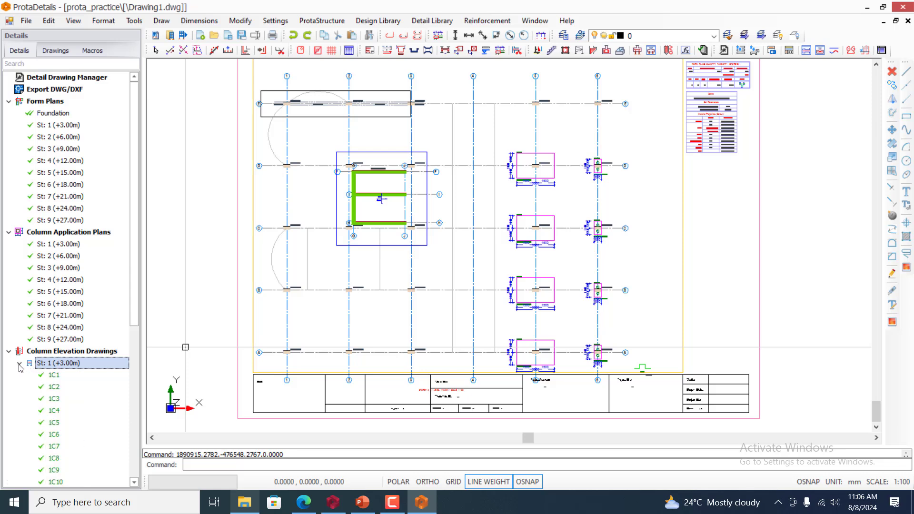
pyautogui.click(19, 364)
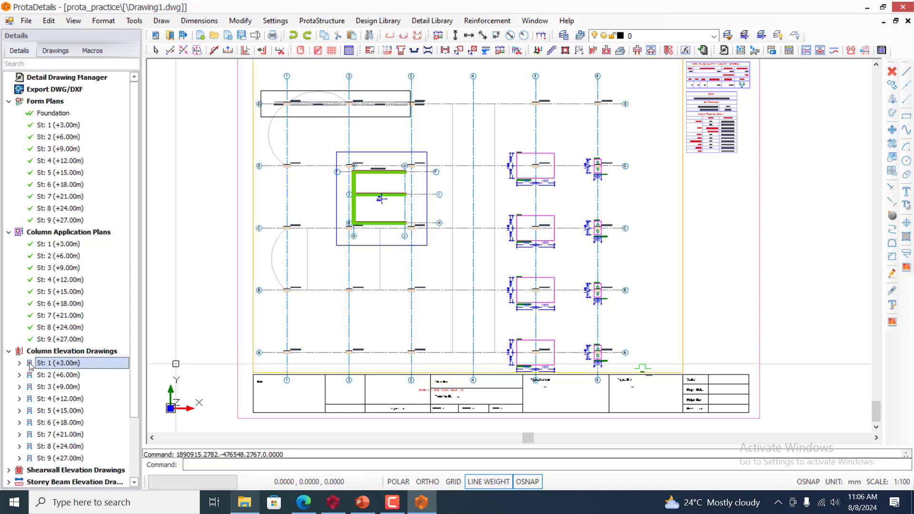
# Draw column 1C1's elevation through storeys St: 1 to St: 9 and place it beside the foundation form plan sheet
pyautogui.click(20, 363)
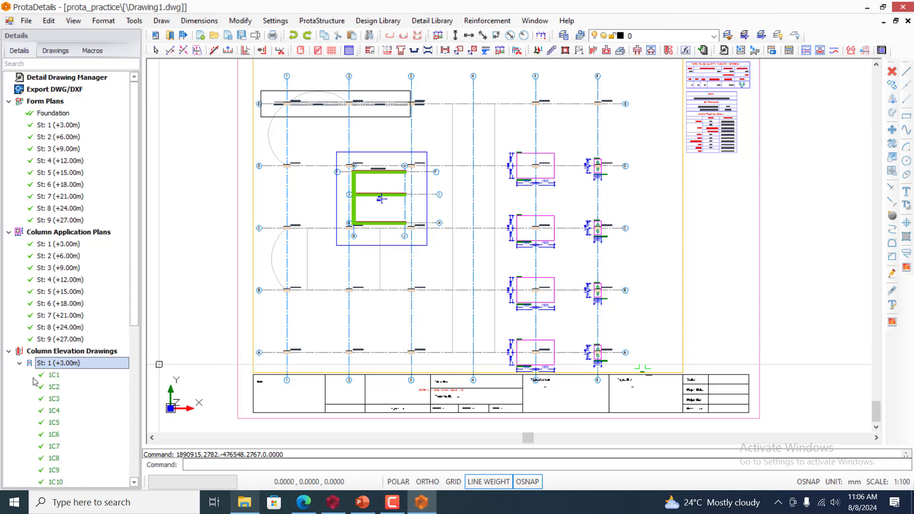
pyautogui.click(50, 376)
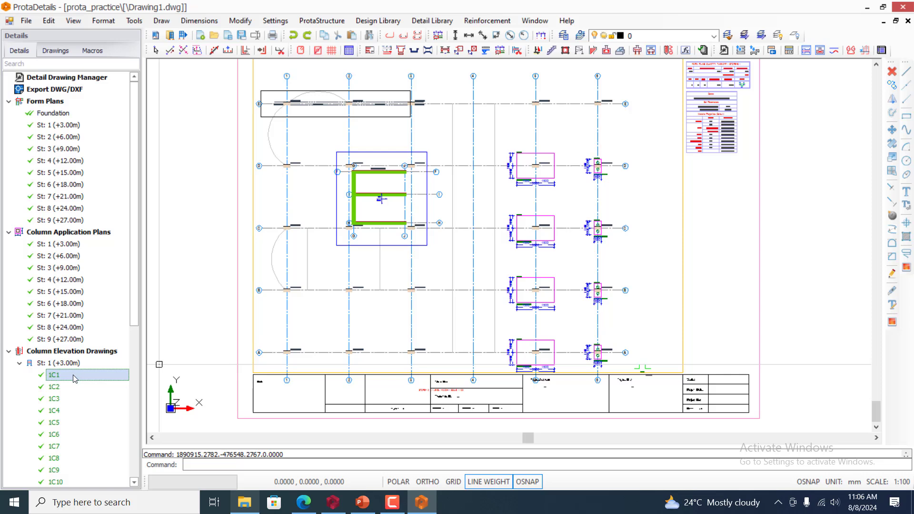
pyautogui.rightClick(73, 378)
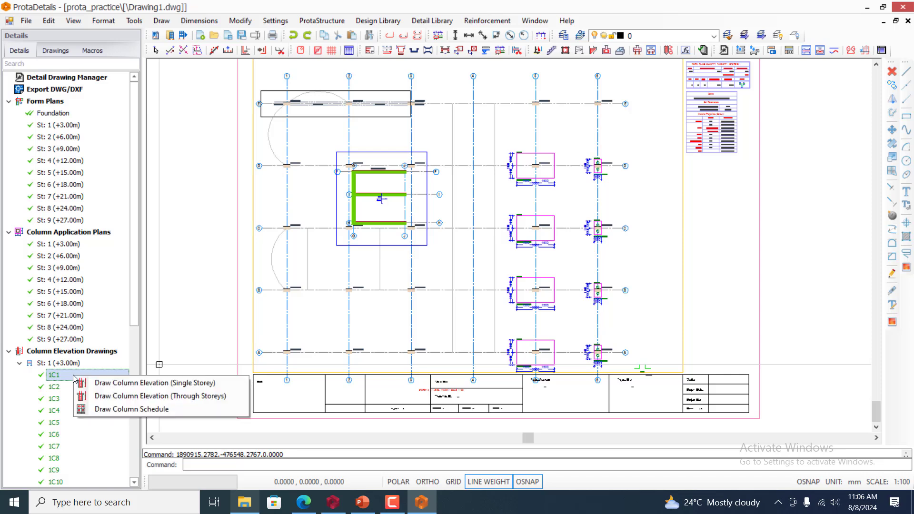
pyautogui.click(171, 397)
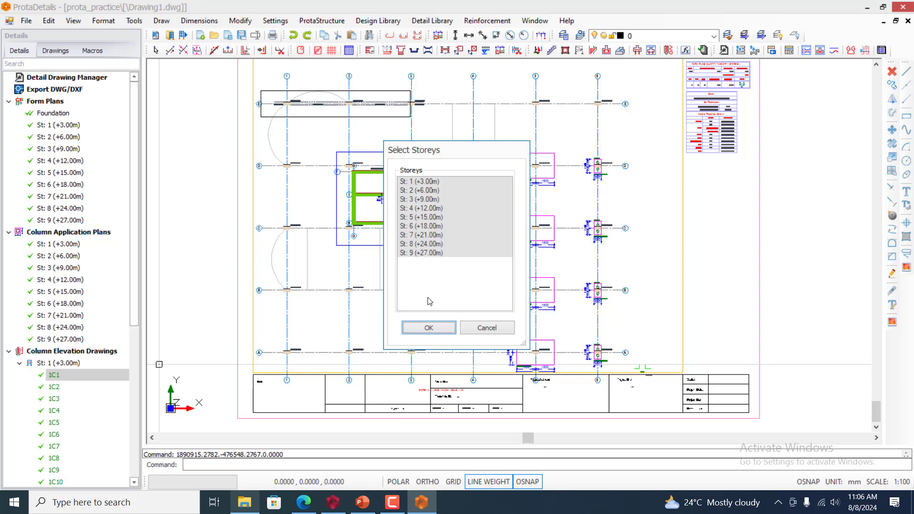
pyautogui.click(429, 328)
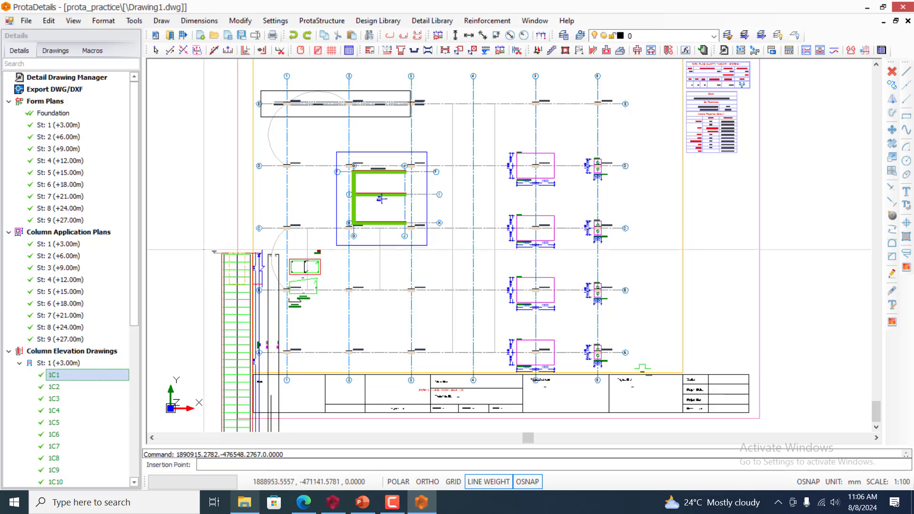
pyautogui.scroll(-2, 341, 182)
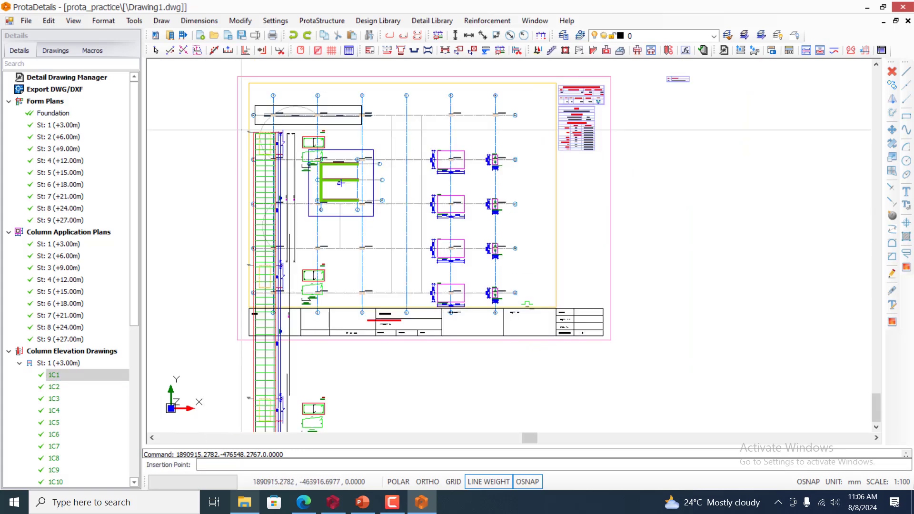
pyautogui.scroll(-4, 241, 129)
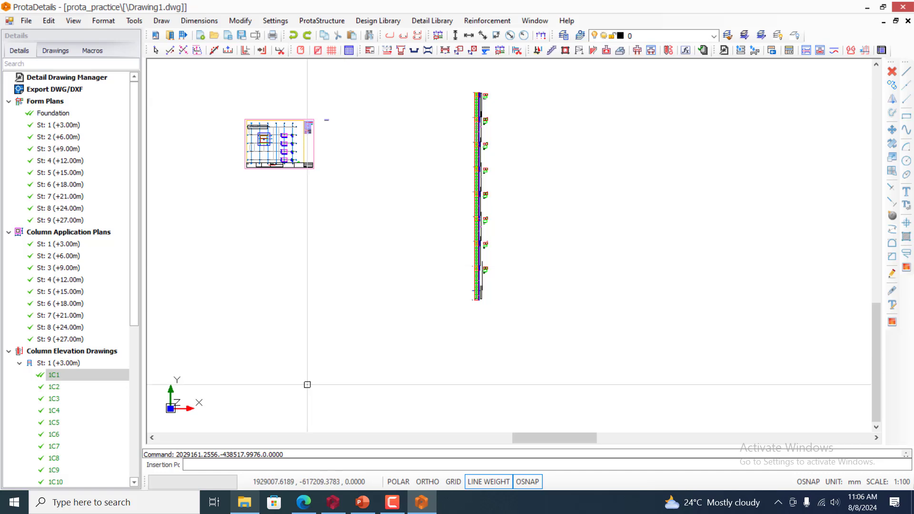
pyautogui.scroll(3, 518, 150)
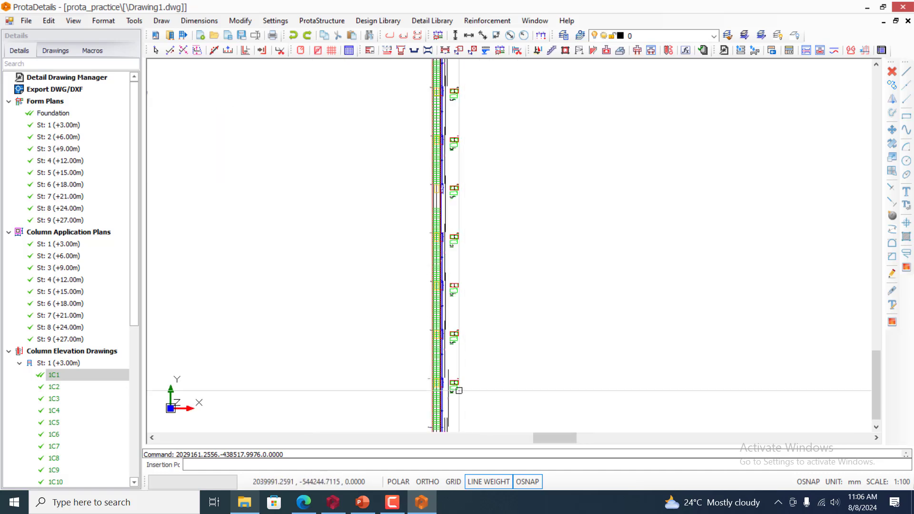
pyautogui.scroll(-2, 476, 196)
pyautogui.press('Escape')
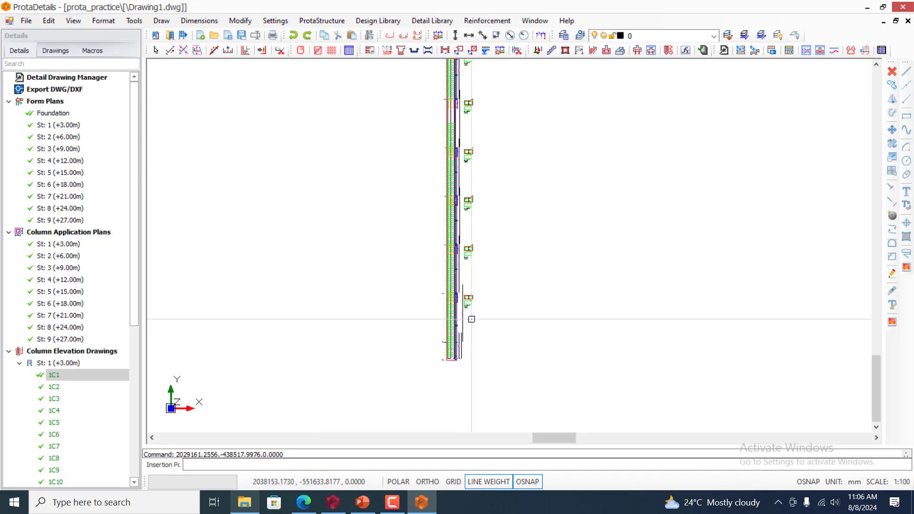
# Examine the column 1C1 elevation from its base to the top storey, including its reinforcement and cross-sections
pyautogui.scroll(3, 448, 310)
pyautogui.scroll(-5, 444, 305)
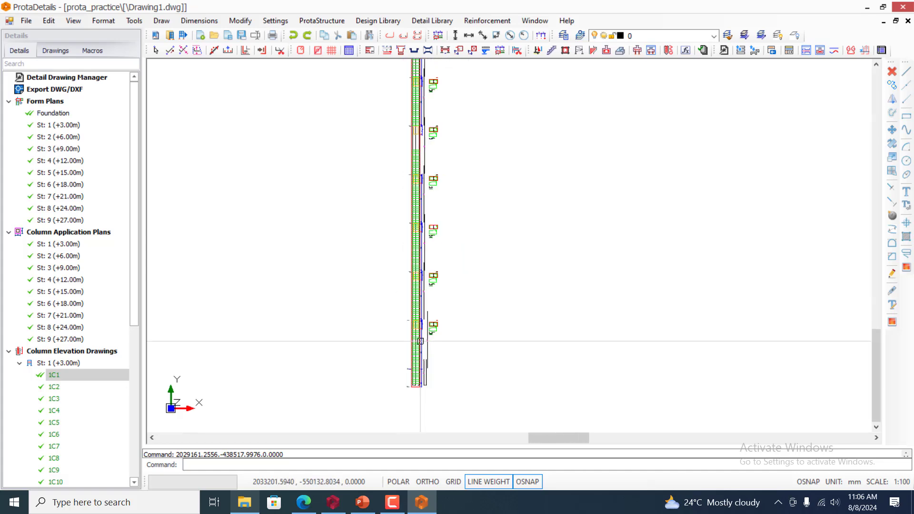
pyautogui.scroll(5, 426, 168)
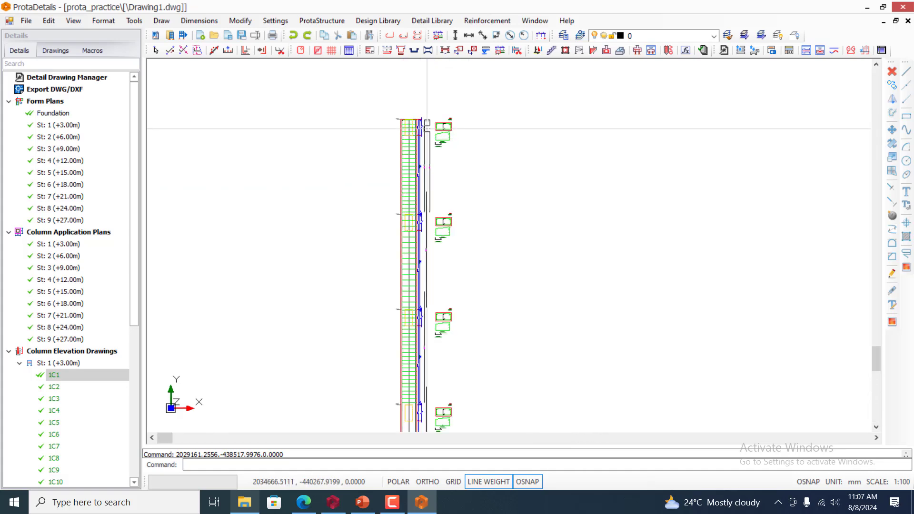
pyautogui.scroll(-5, 458, 188)
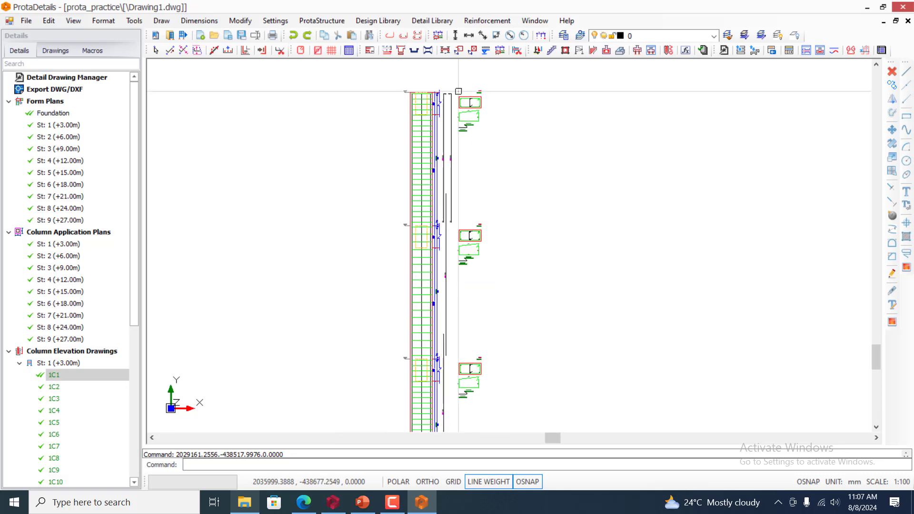
pyautogui.scroll(-8, 384, 247)
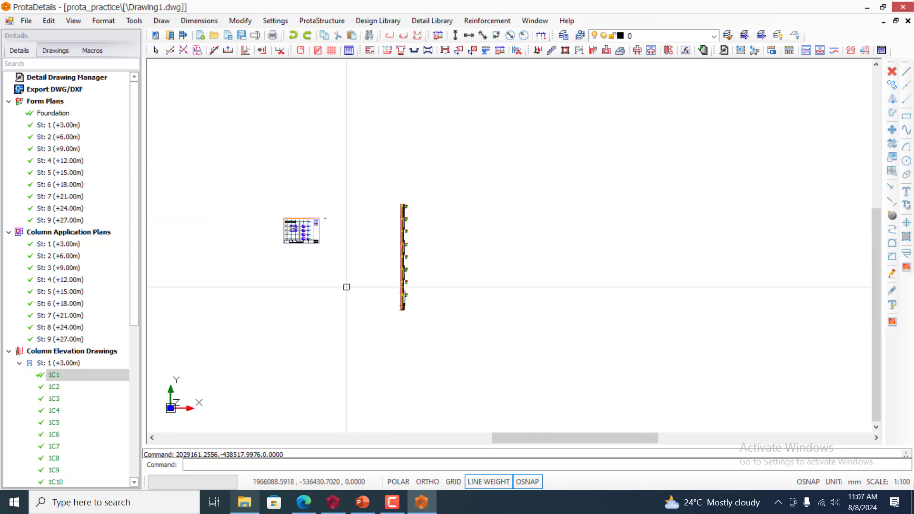
# Examine the generated detail sheets, especially the full column elevation sheets, alongside the individually drawn foundation plan and column 1C1 elevation
pyautogui.scroll(-4, 396, 232)
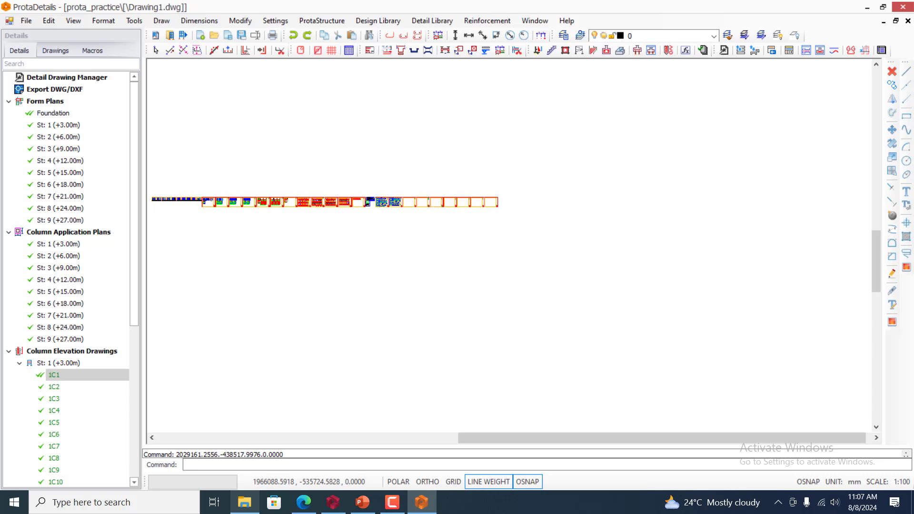
pyautogui.scroll(2, 513, 218)
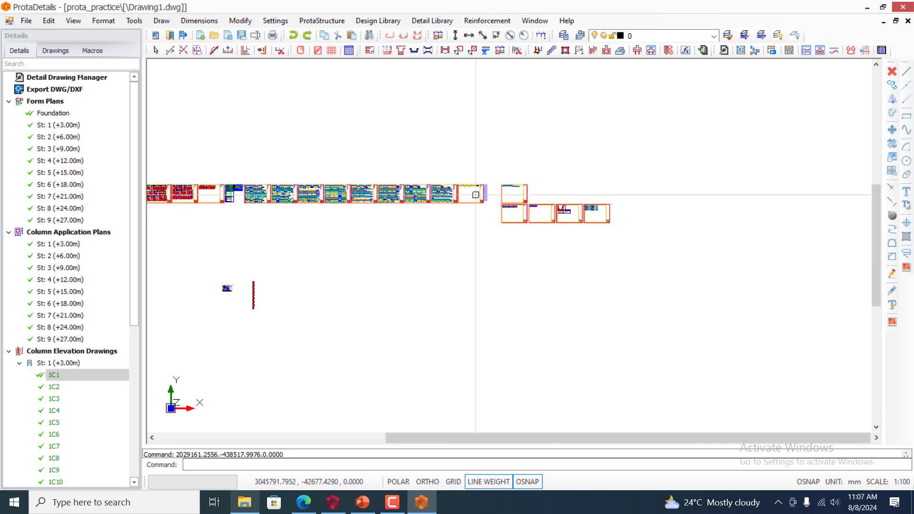
pyautogui.scroll(2, 519, 218)
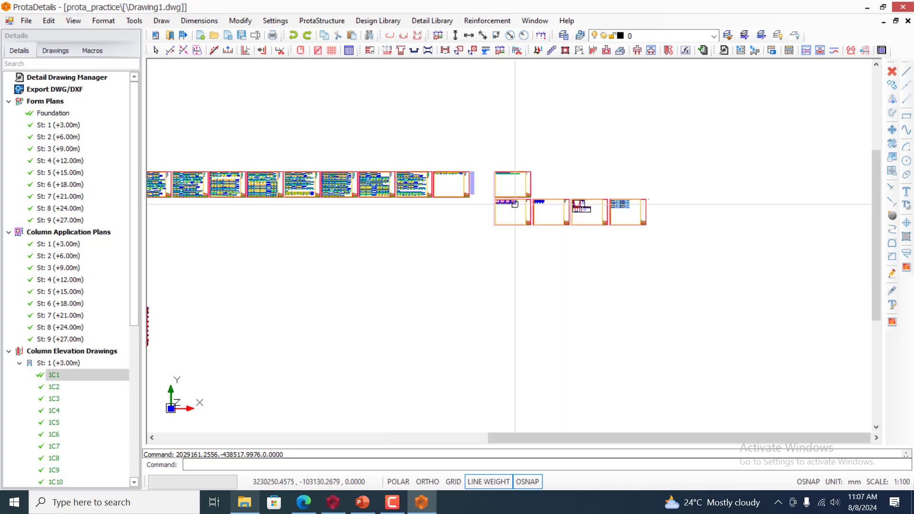
pyautogui.scroll(2, 515, 203)
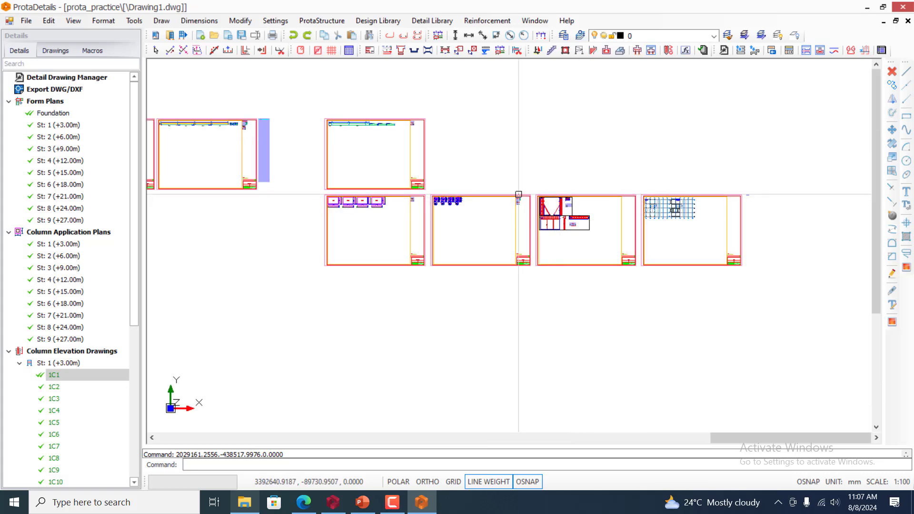
pyautogui.scroll(-3, 682, 192)
pyautogui.scroll(-2, 534, 190)
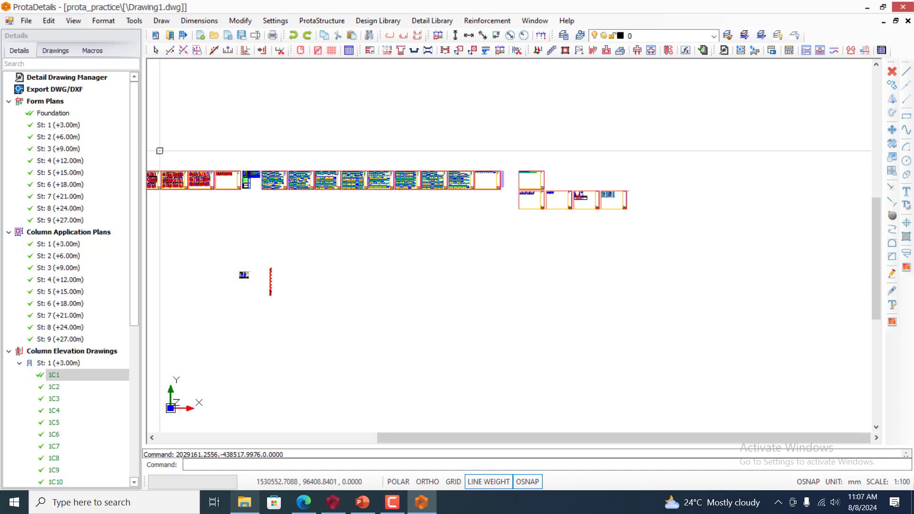
pyautogui.scroll(4, 167, 176)
pyautogui.scroll(4, 190, 176)
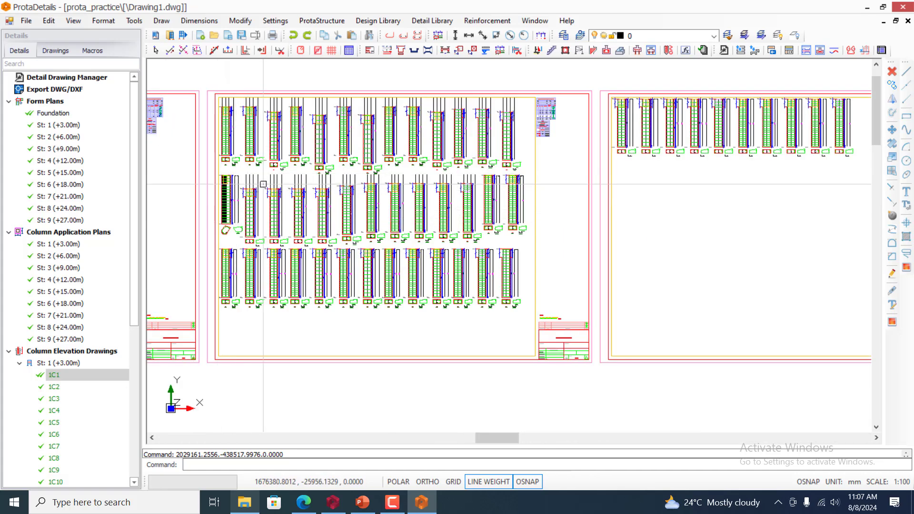
pyautogui.scroll(2, 282, 115)
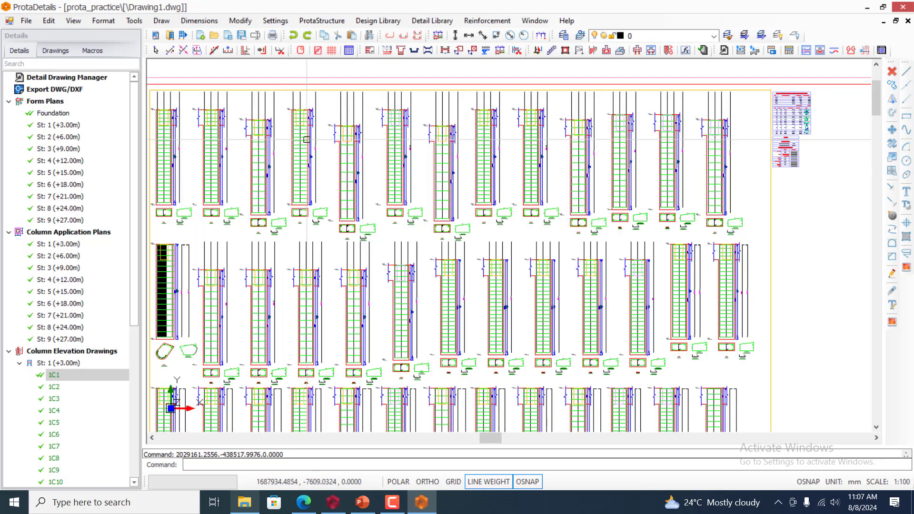
pyautogui.scroll(-6, 372, 169)
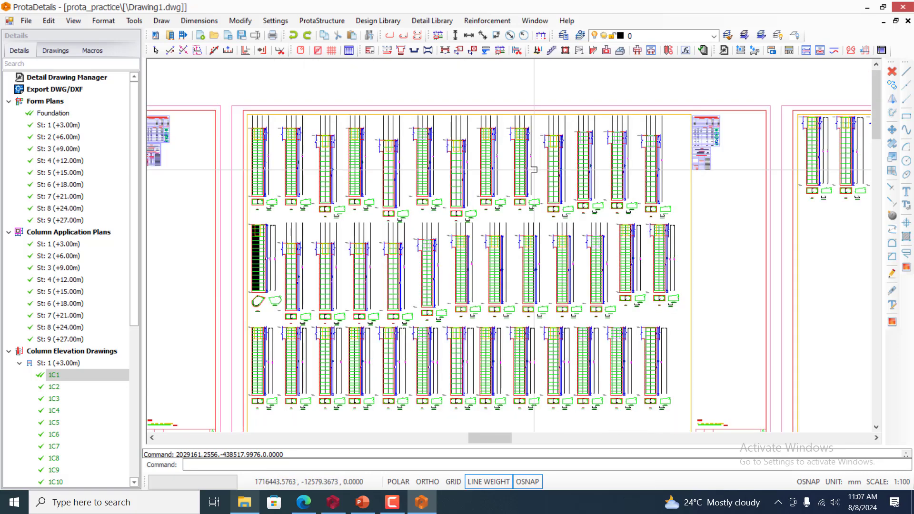
pyautogui.scroll(-3, 481, 157)
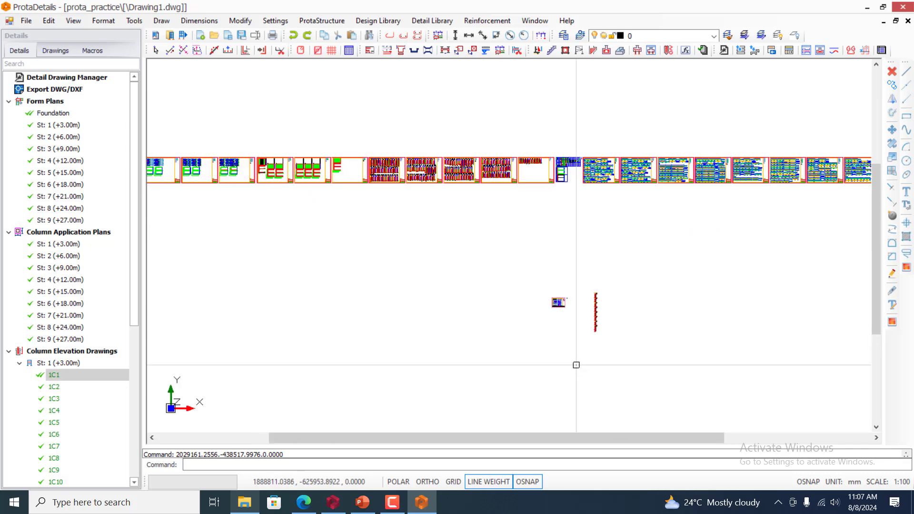
pyautogui.scroll(2, 610, 350)
pyautogui.scroll(5, 551, 257)
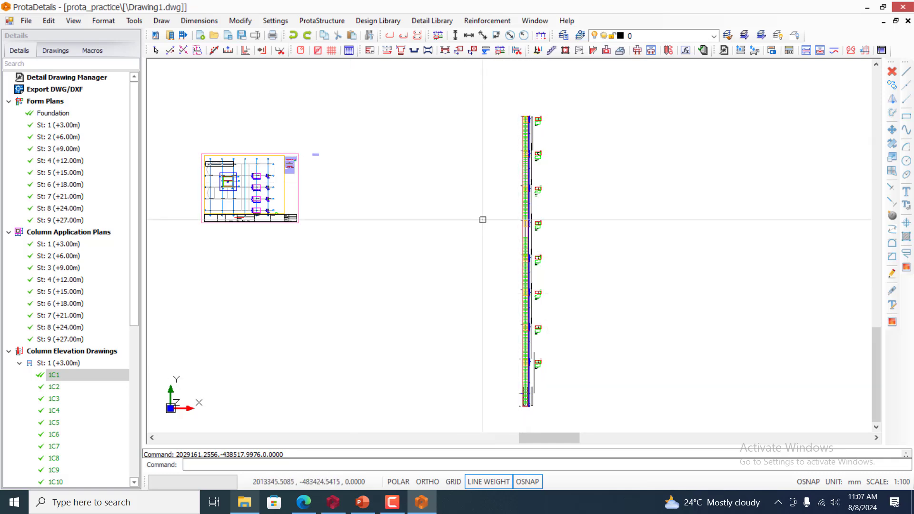
pyautogui.scroll(-2, 361, 171)
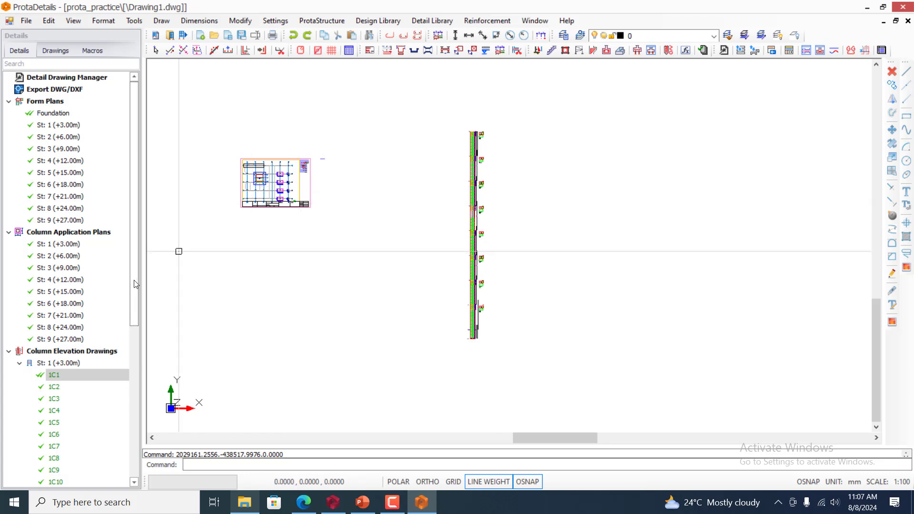
# Collapse the form plan, column application plan and column elevation groups, and list the storeys under Storey Beam Elevation Drawings
pyautogui.moveTo(135, 271); pyautogui.dragTo(134, 365)
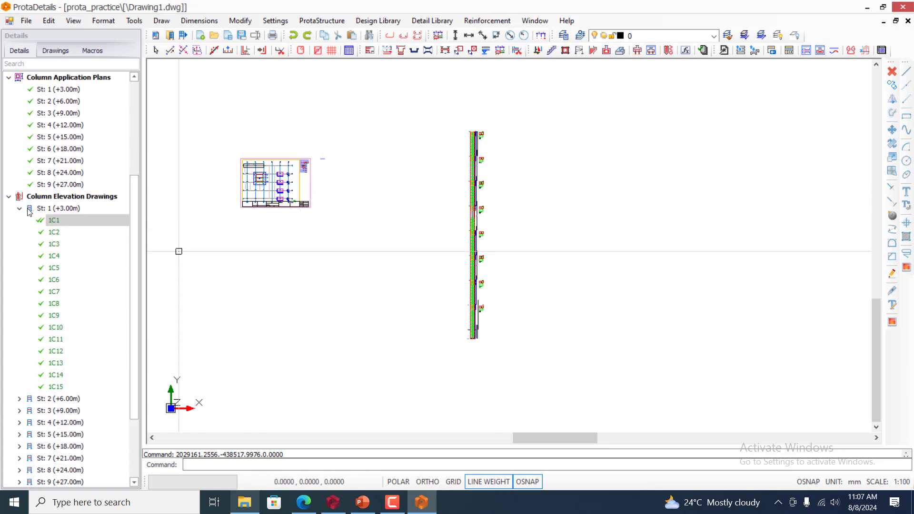
pyautogui.click(19, 208)
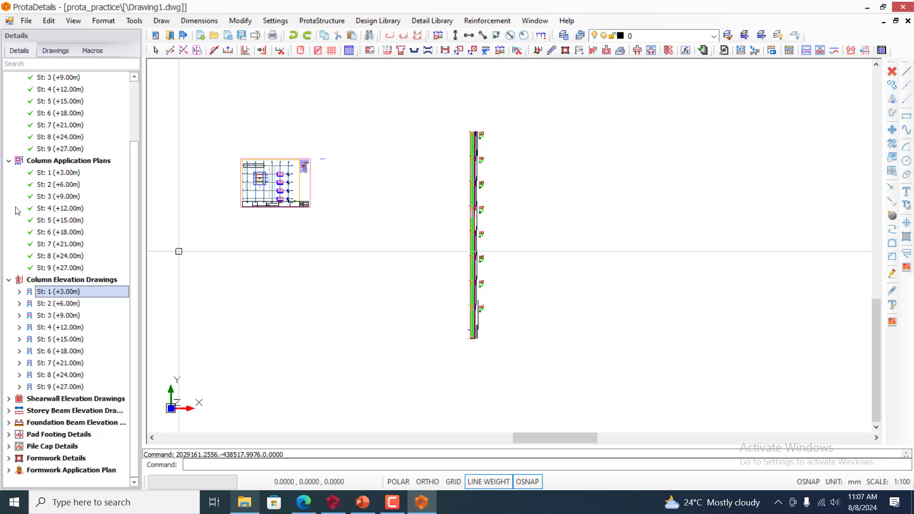
pyautogui.click(9, 281)
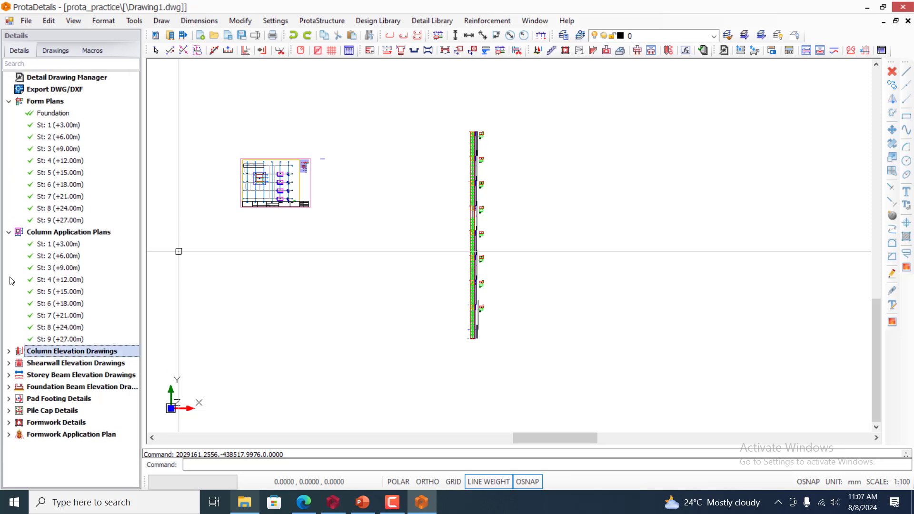
pyautogui.click(9, 232)
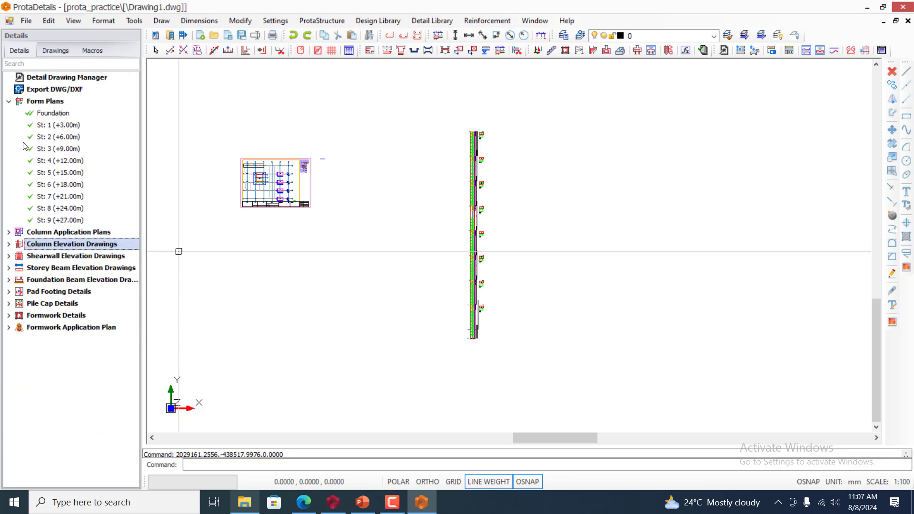
pyautogui.click(9, 101)
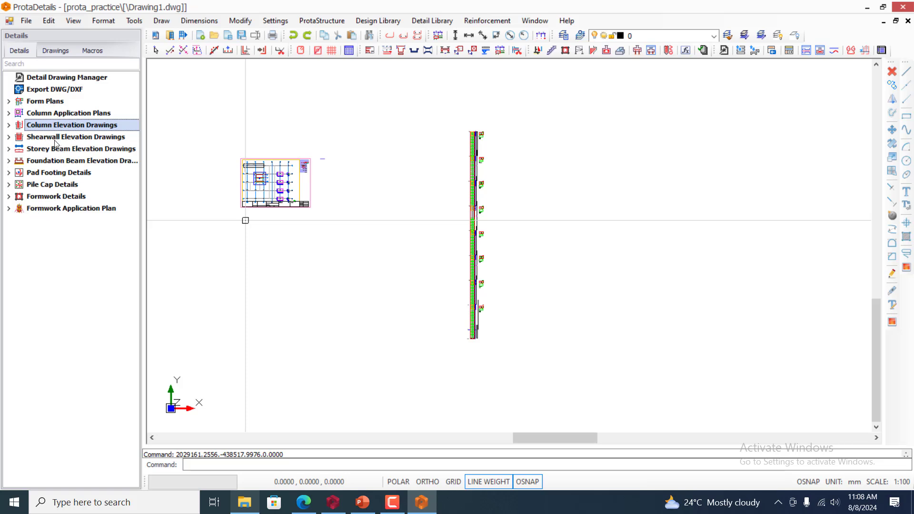
pyautogui.click(9, 150)
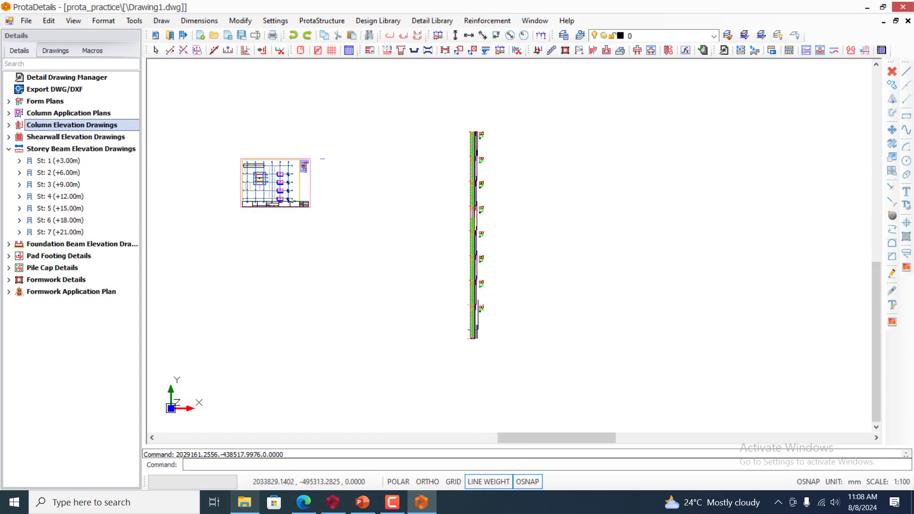
pyautogui.scroll(-3, 478, 225)
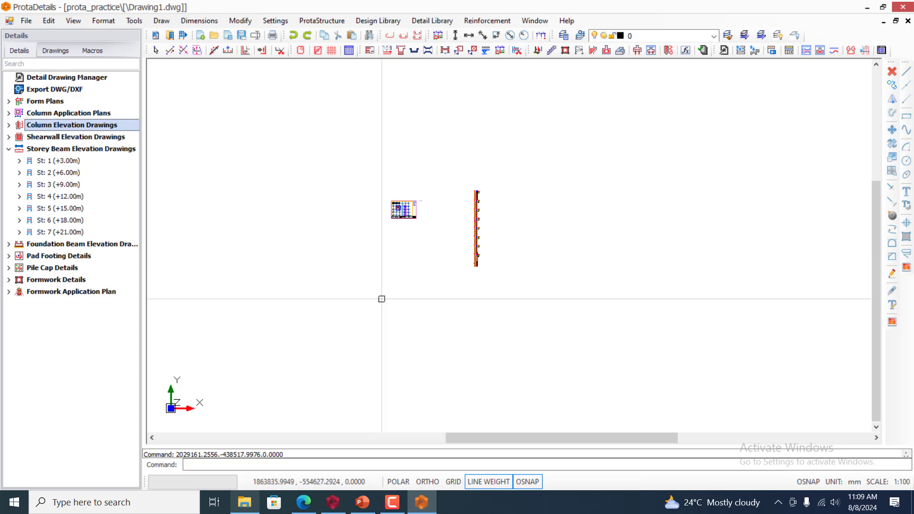
pyautogui.click(780, 504)
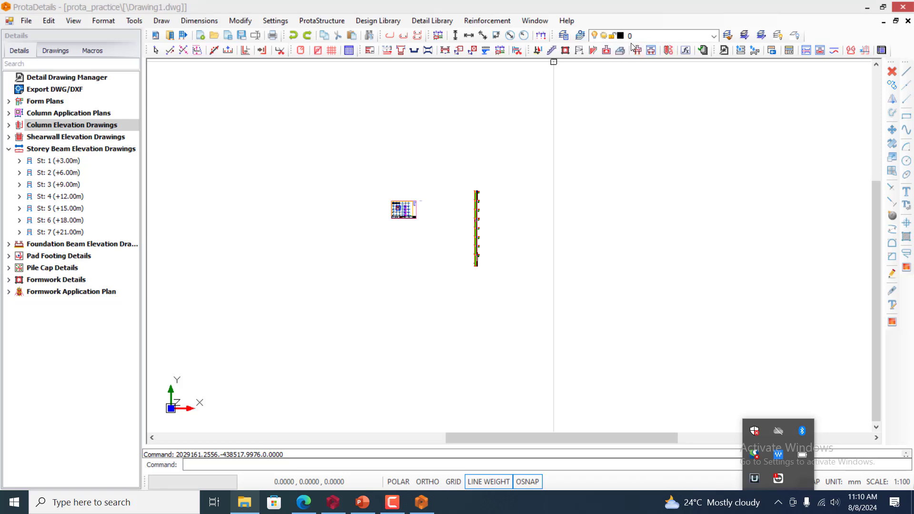
pyautogui.click(554, 51)
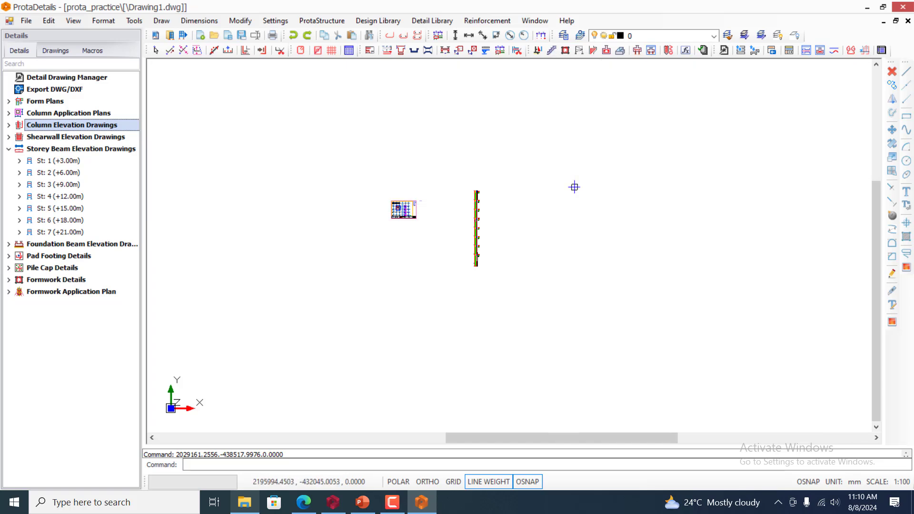
pyautogui.moveTo(574, 187); pyautogui.dragTo(582, 155)
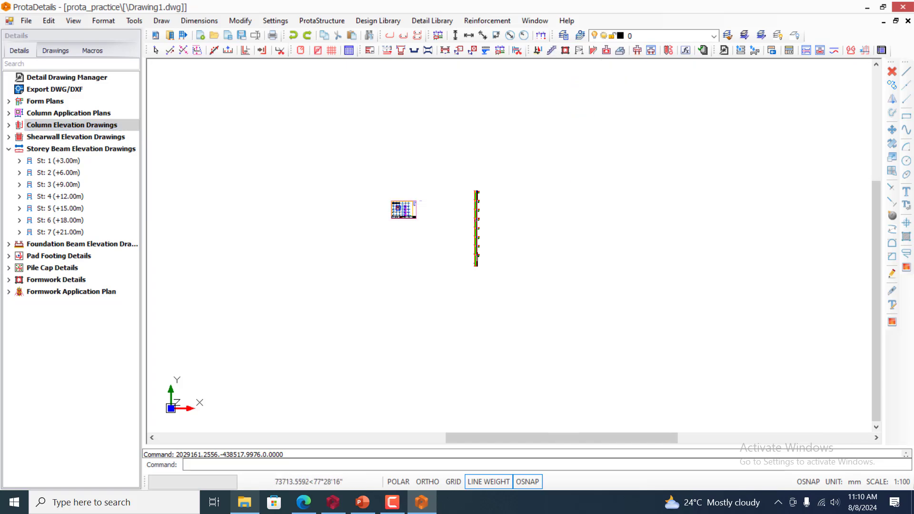
# Run the Stairs design for the double-armed type supported by outer edge with its preset parameters, and view the design report
pyautogui.click(551, 50)
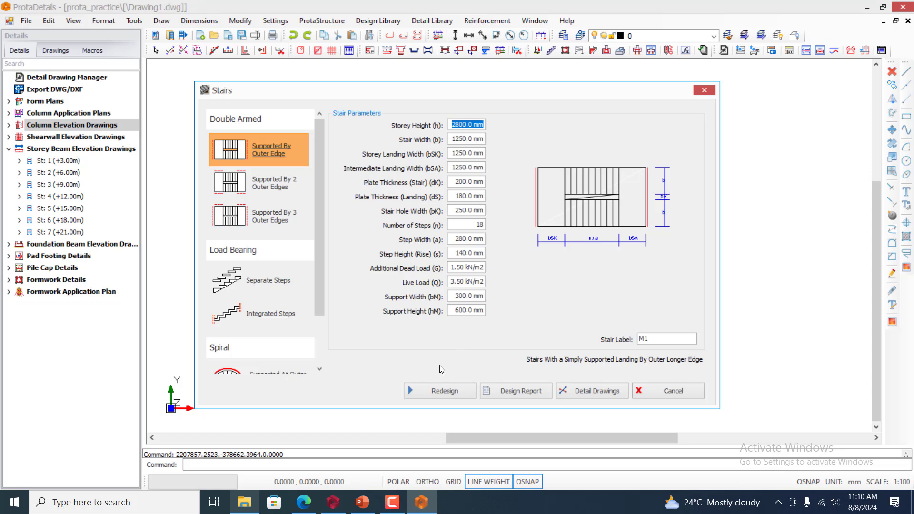
pyautogui.click(461, 181)
pyautogui.doubleClick(461, 182)
pyautogui.click(450, 389)
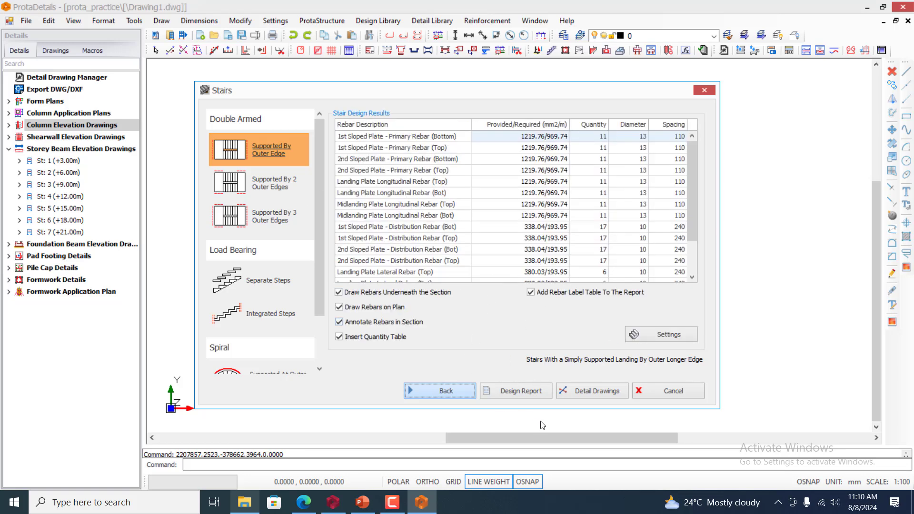
pyautogui.click(521, 392)
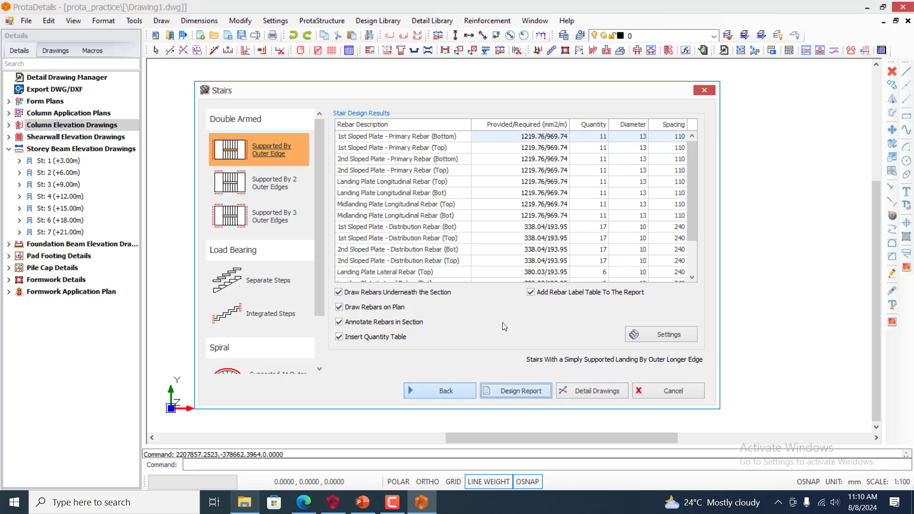
pyautogui.click(522, 387)
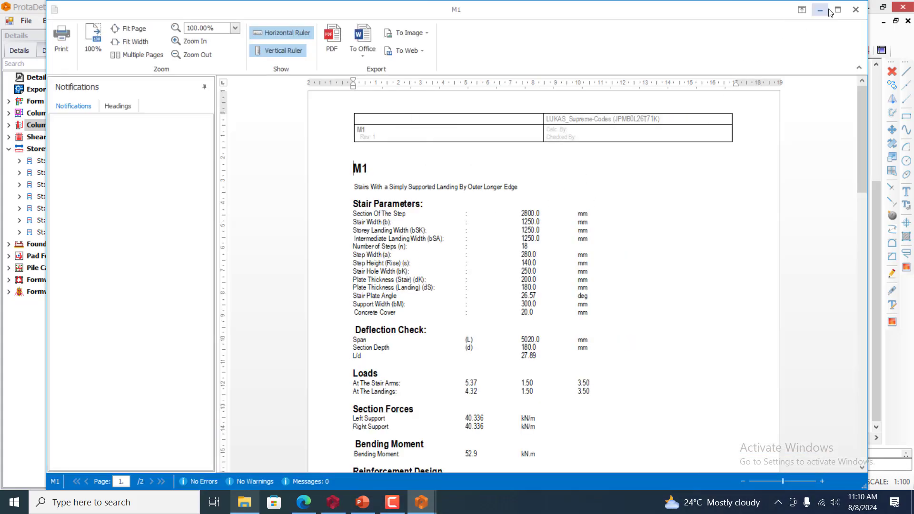
pyautogui.click(856, 10)
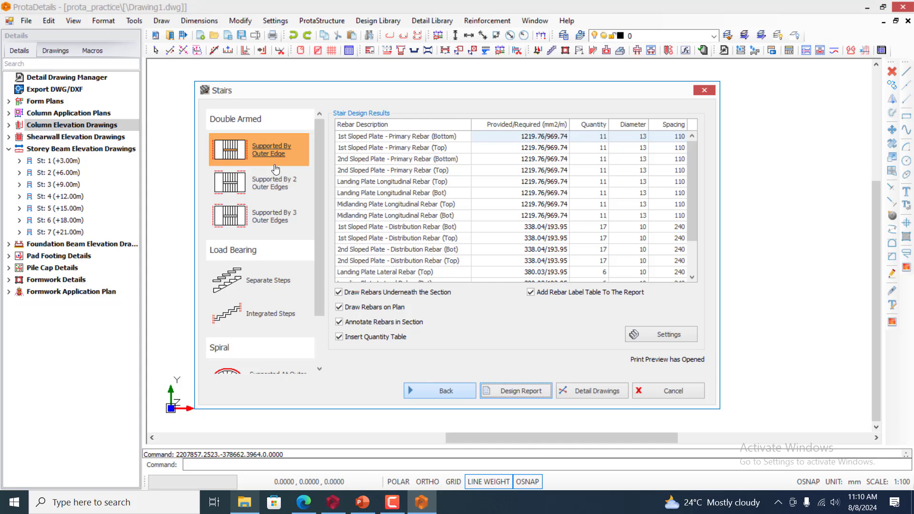
# Return to the stair parameters and set the step width to 300 mm, step height to 150 mm and storey height to 3000 mm
pyautogui.click(283, 141)
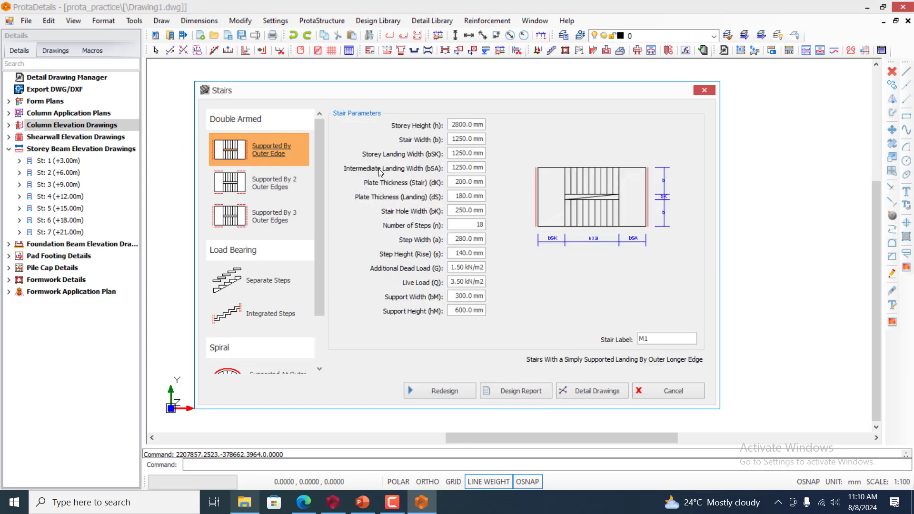
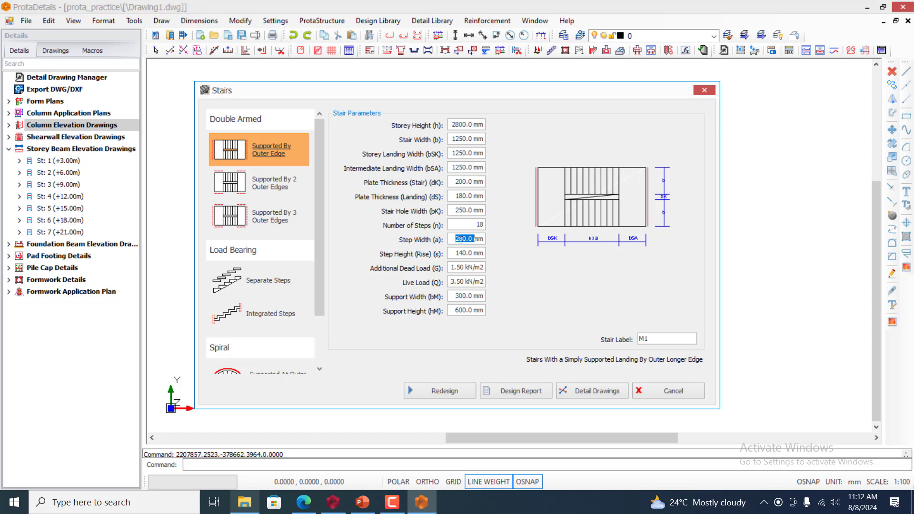
pyautogui.write('300')
pyautogui.click(463, 251)
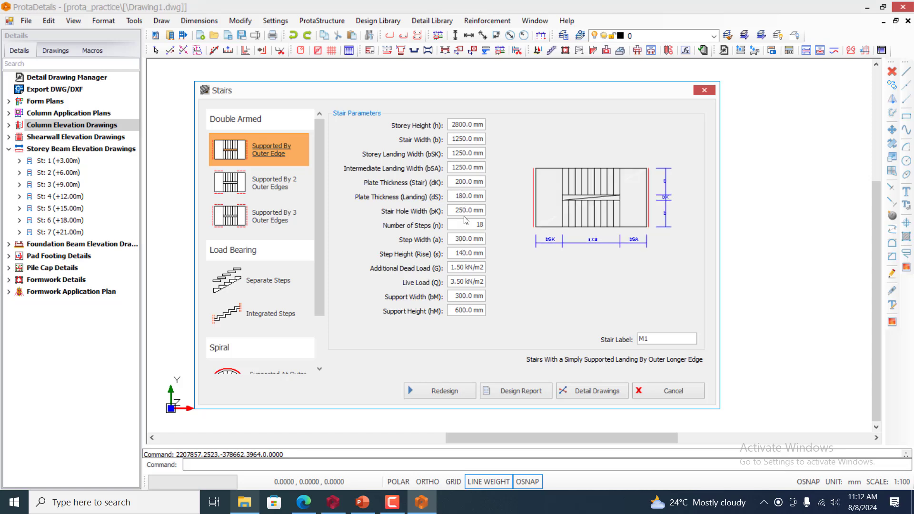
pyautogui.doubleClick(456, 255)
pyautogui.write('15')
pyautogui.moveTo(321, 222); pyautogui.dragTo(314, 332)
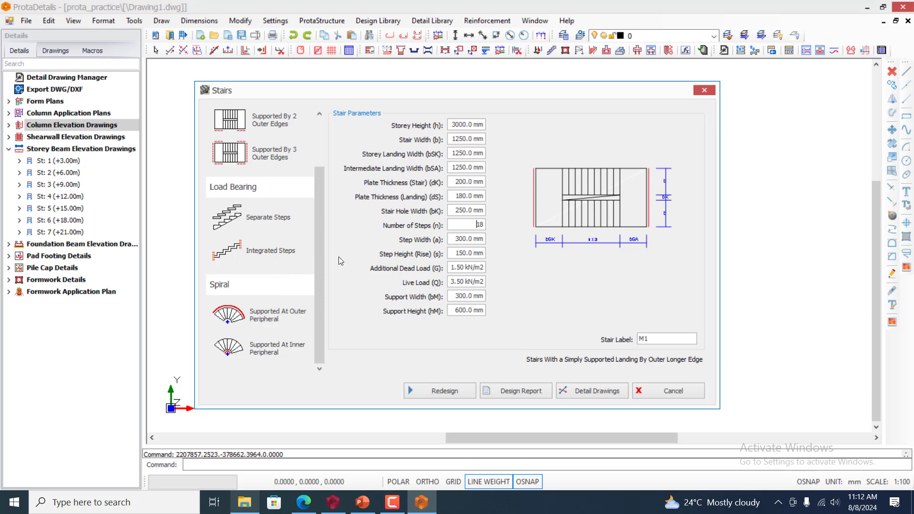
pyautogui.moveTo(322, 249); pyautogui.dragTo(312, 176)
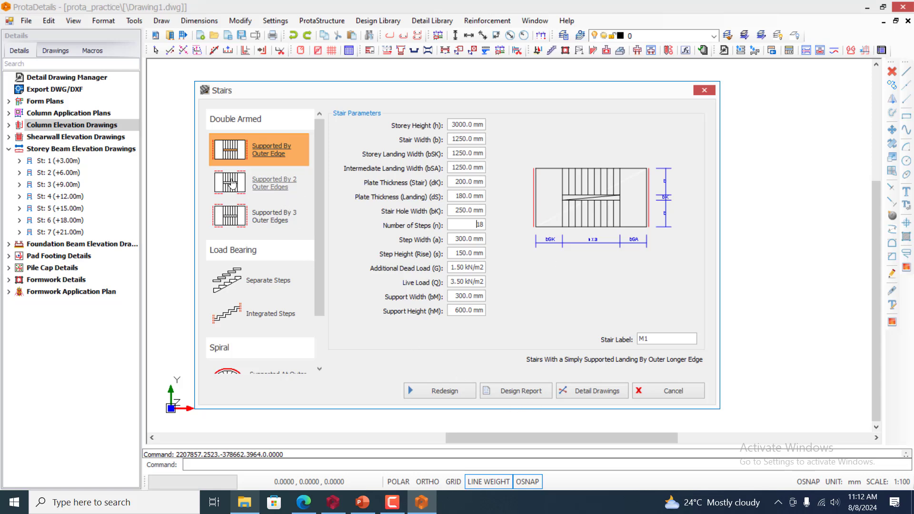
# Set the stair type to the double-armed stair supported by its outer edge
pyautogui.click(255, 186)
pyautogui.click(257, 151)
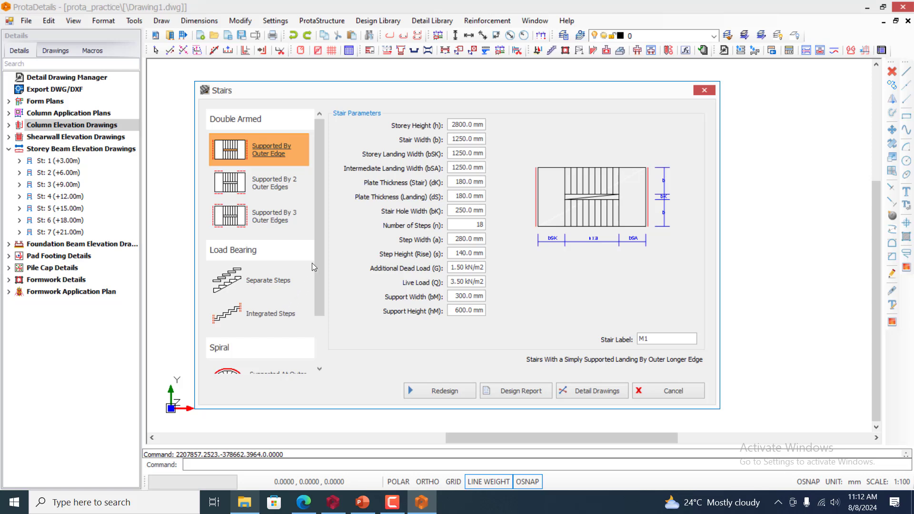
pyautogui.moveTo(321, 246); pyautogui.dragTo(321, 335)
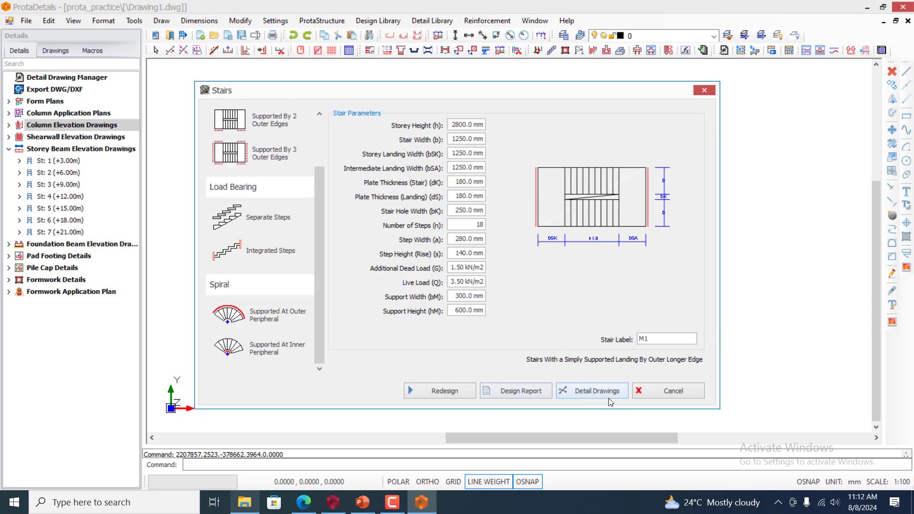
# Design stair M1 and place its detail drawings with plan and sections in the empty drawing area
pyautogui.click(582, 394)
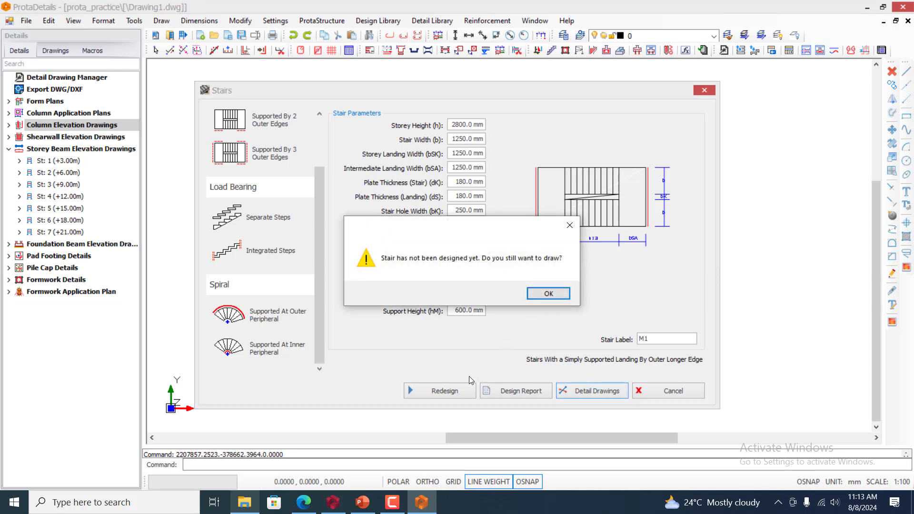
pyautogui.click(548, 295)
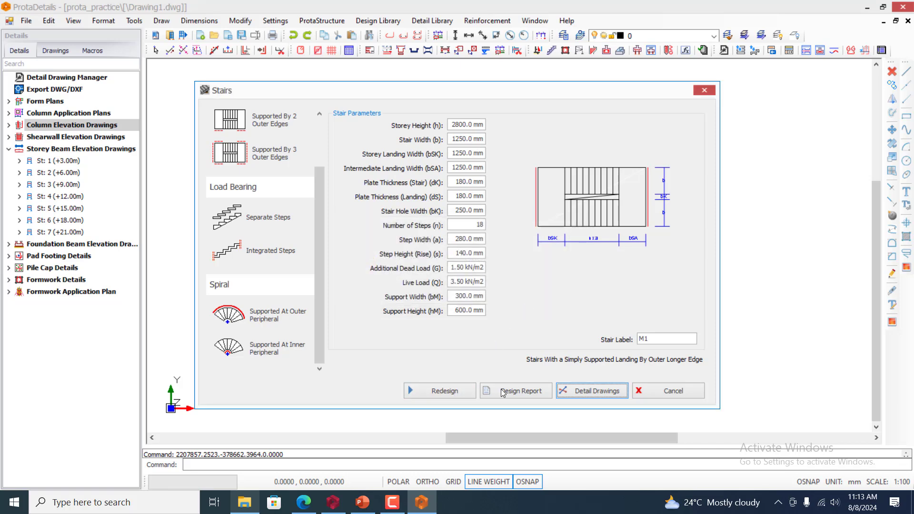
pyautogui.click(453, 391)
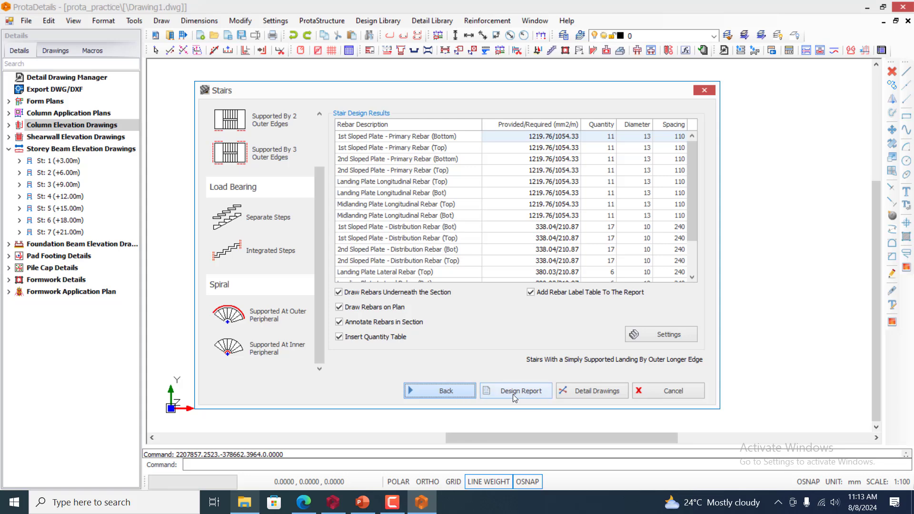
pyautogui.click(585, 392)
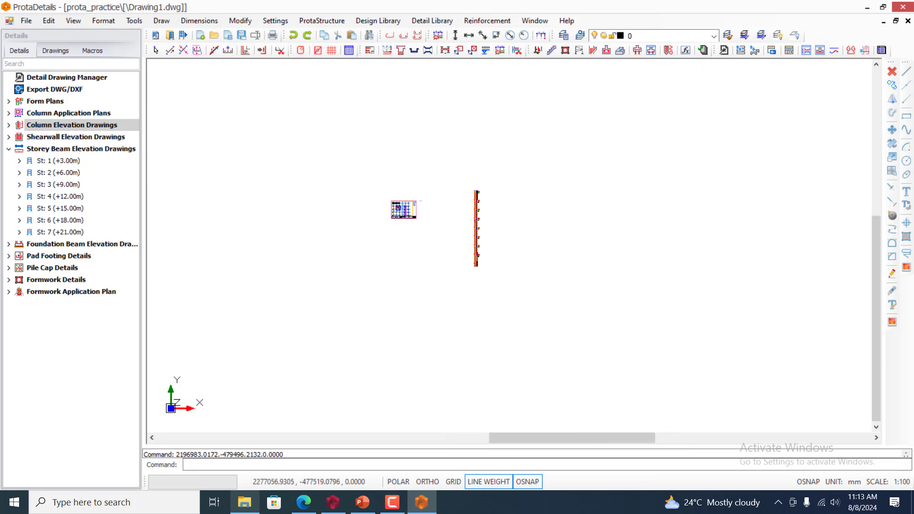
pyautogui.scroll(6, 579, 169)
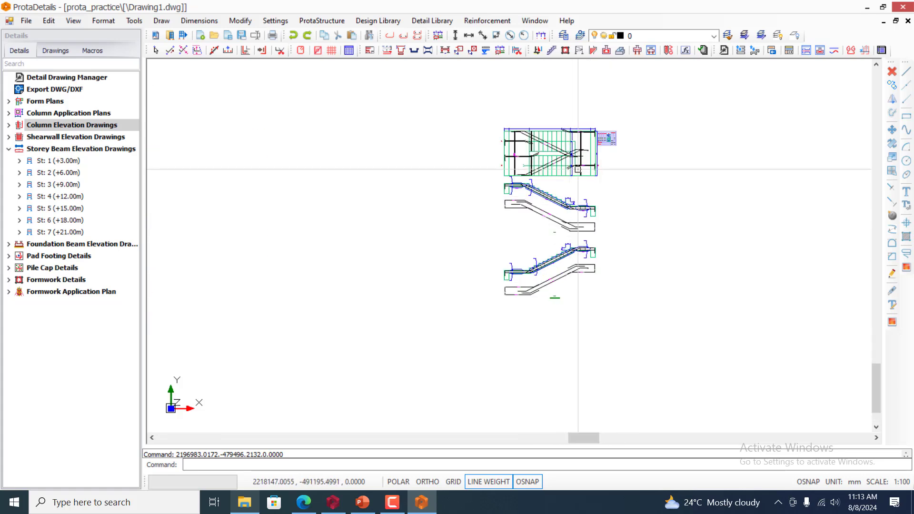
pyautogui.scroll(5, 578, 169)
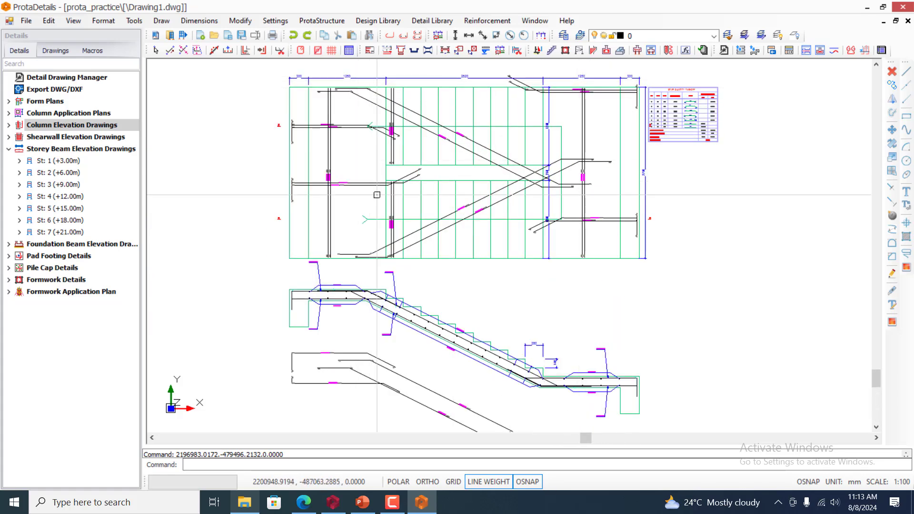
pyautogui.scroll(-4, 377, 195)
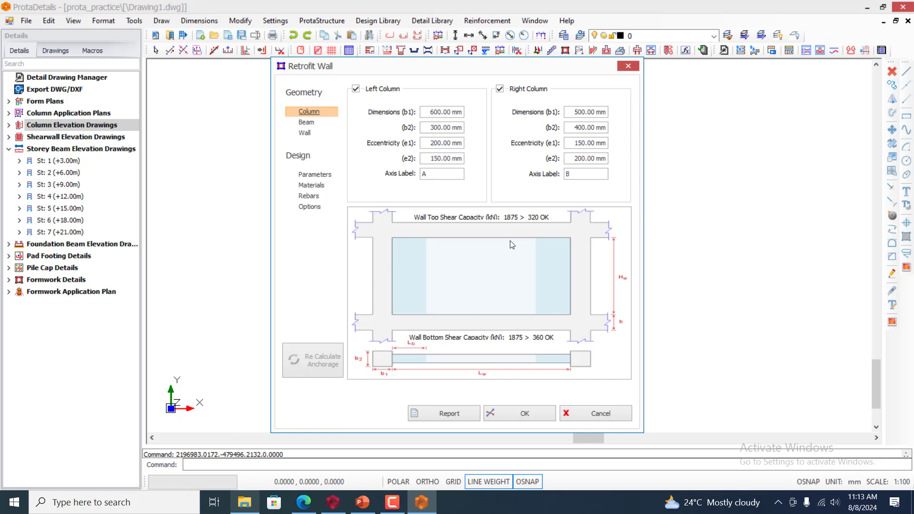
# Examine the retrofit wall's column, beam and wall geometry settings
pyautogui.click(305, 125)
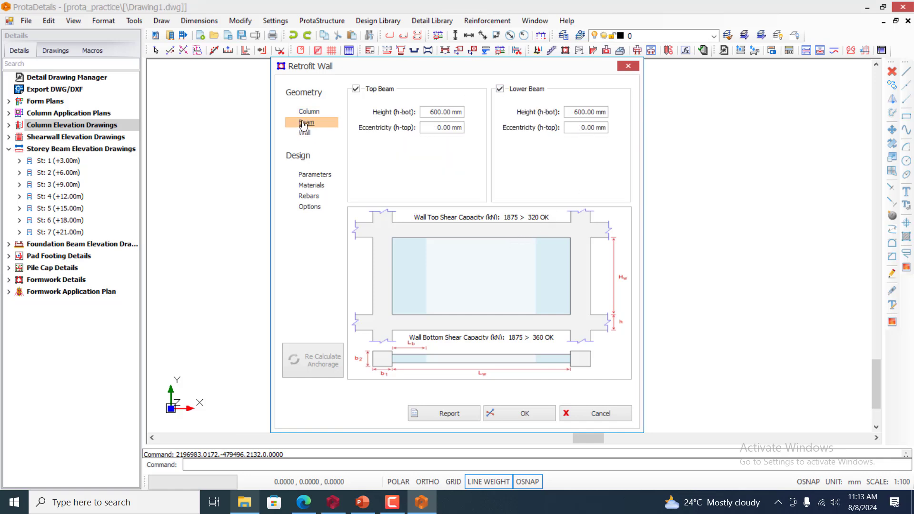
pyautogui.click(308, 112)
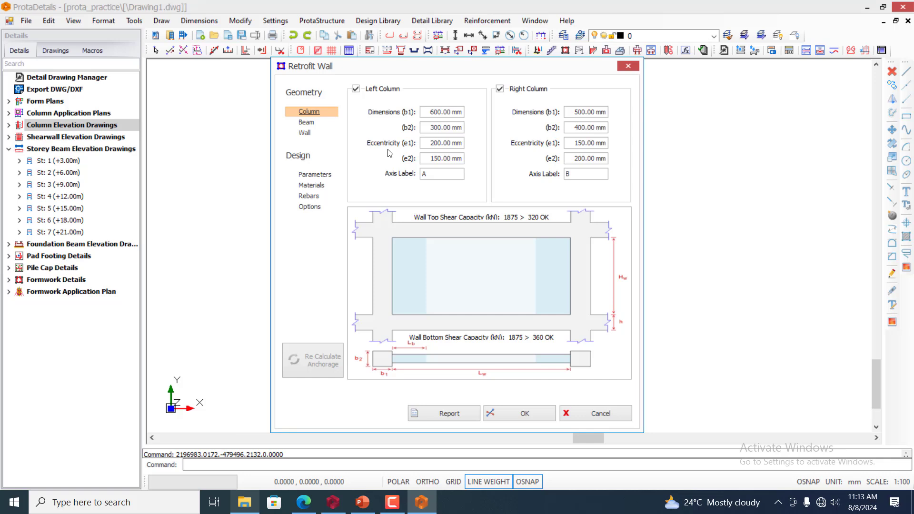
pyautogui.click(307, 123)
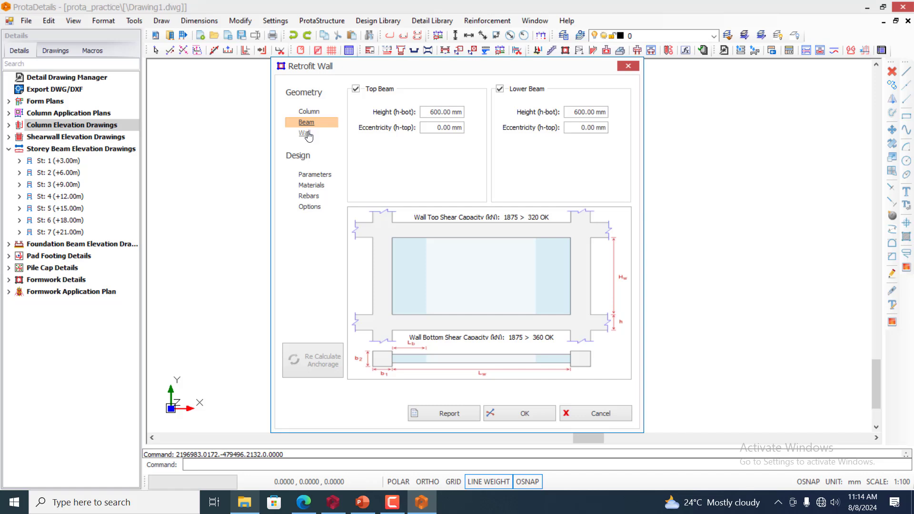
pyautogui.click(308, 135)
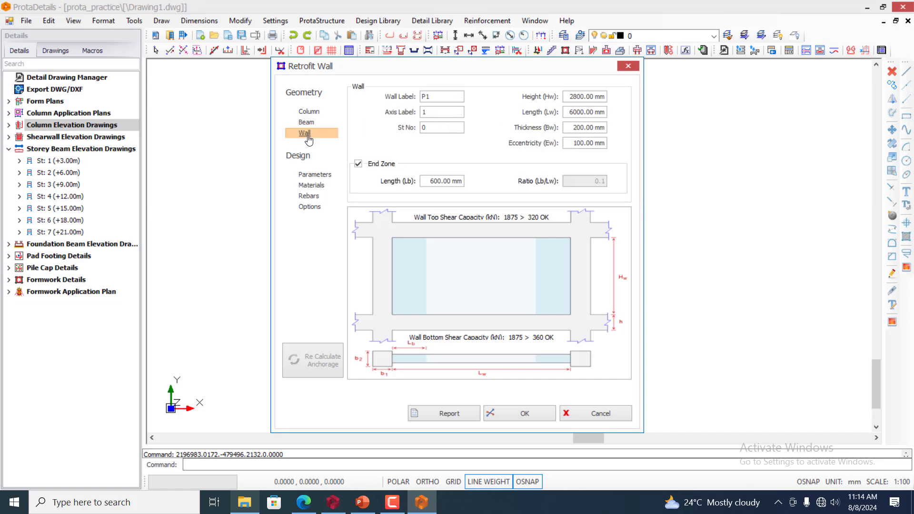
pyautogui.click(307, 123)
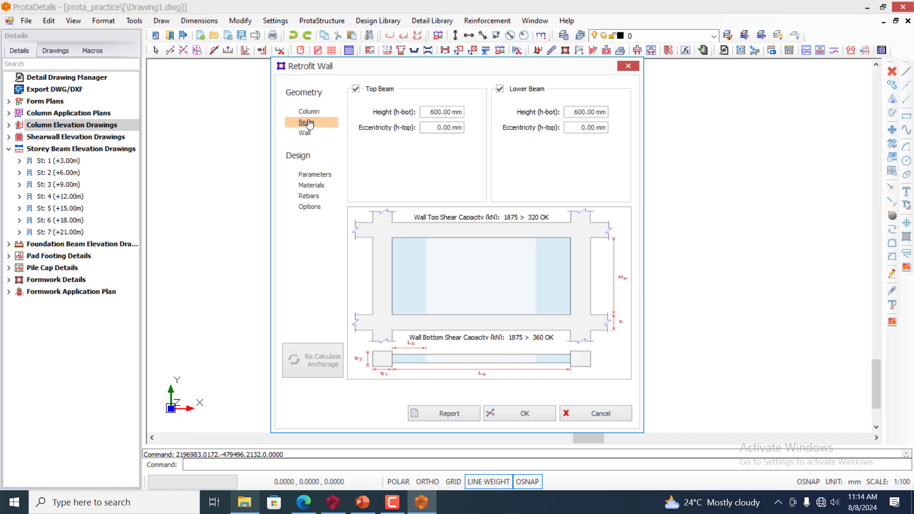
pyautogui.click(314, 113)
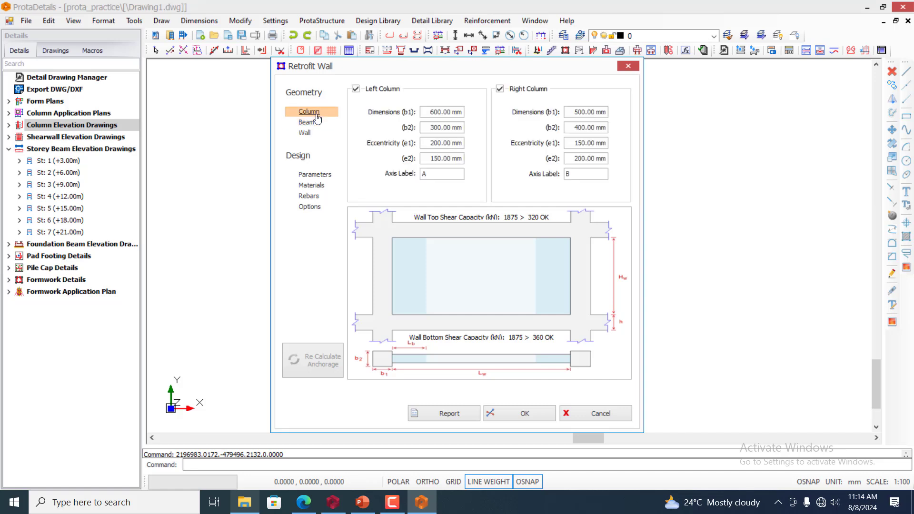
pyautogui.click(309, 123)
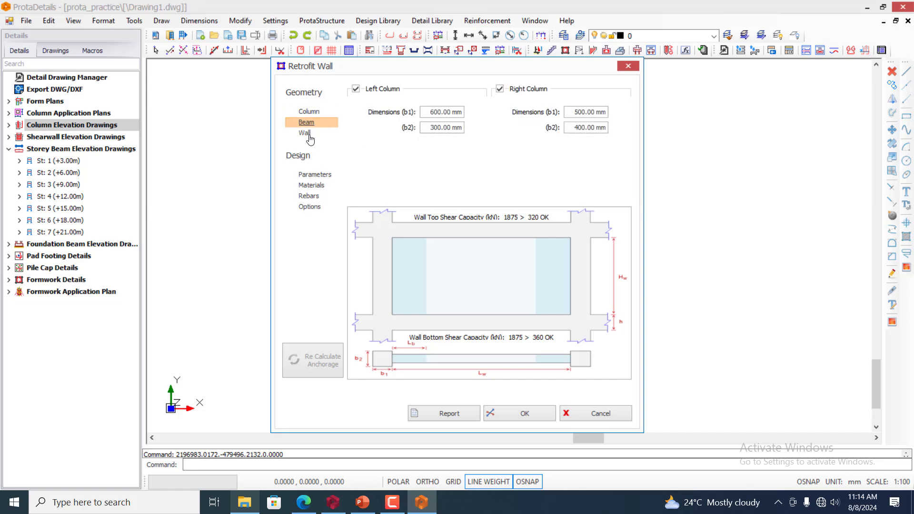
pyautogui.click(307, 134)
# Examine the retrofit wall's calculation parameters, materials, rebars and drawing options, and recheck its geometry
pyautogui.click(311, 175)
pyautogui.click(309, 186)
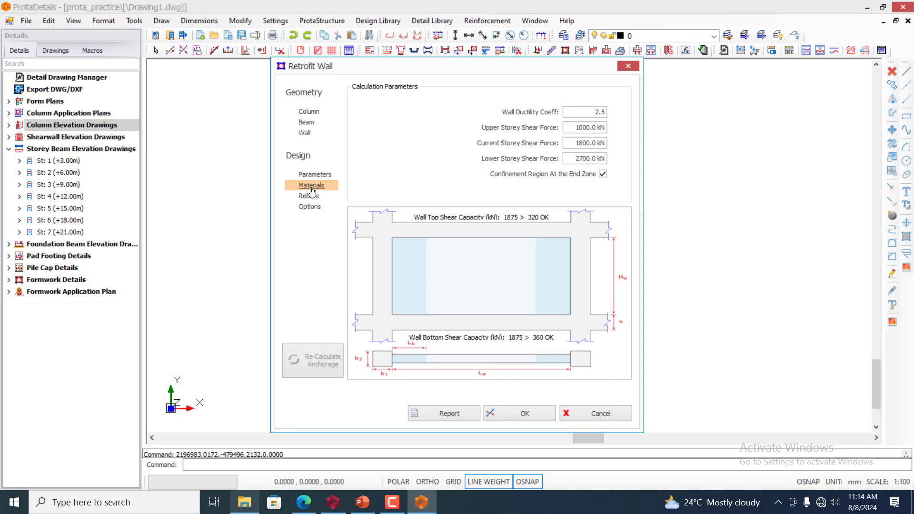
pyautogui.click(313, 175)
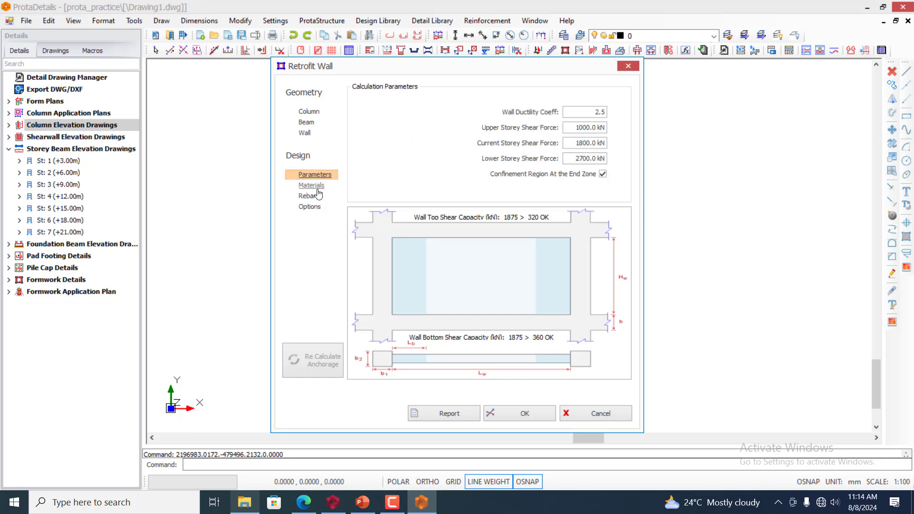
pyautogui.click(314, 187)
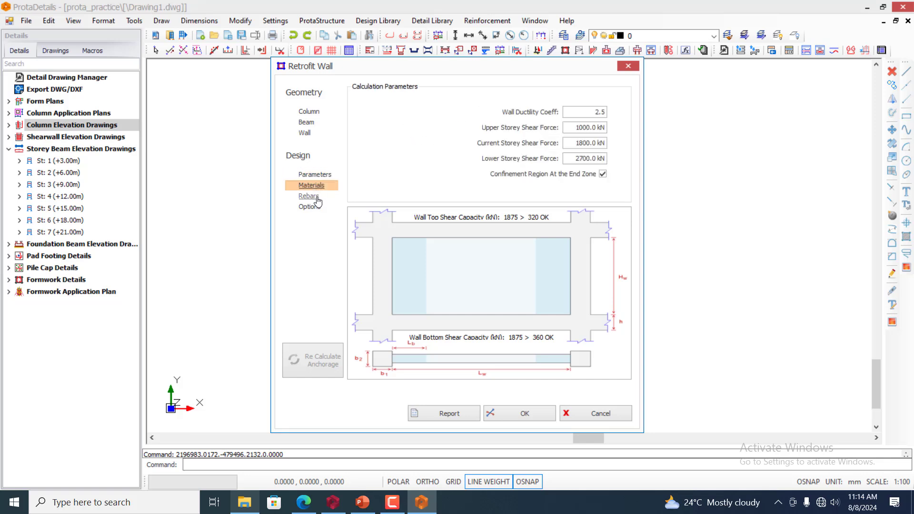
pyautogui.click(309, 197)
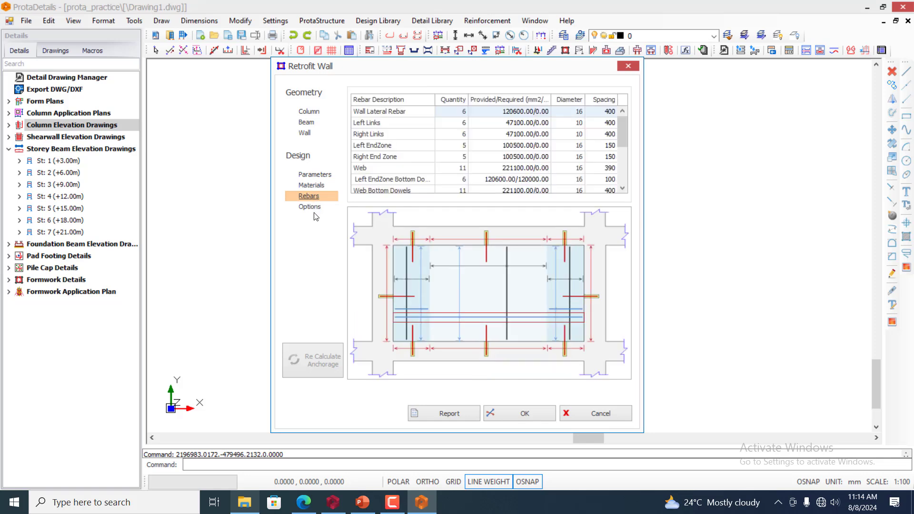
pyautogui.click(315, 208)
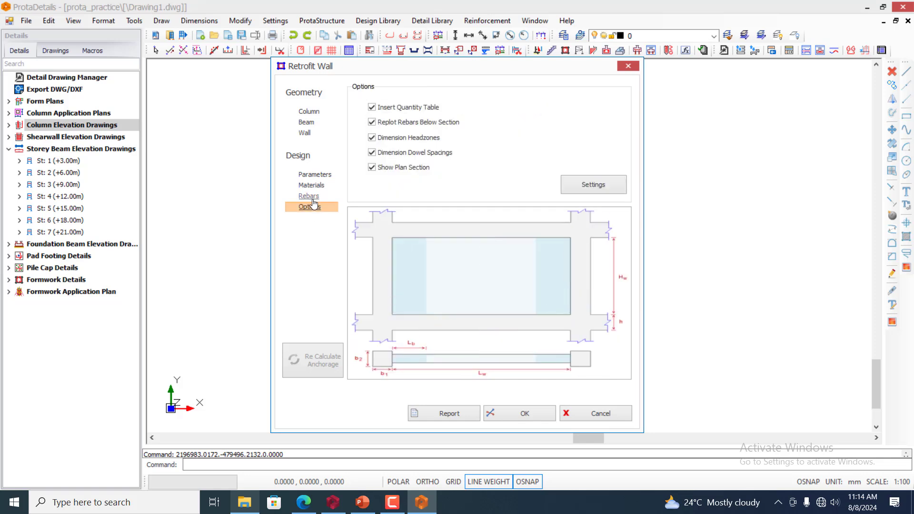
pyautogui.click(310, 197)
pyautogui.click(313, 186)
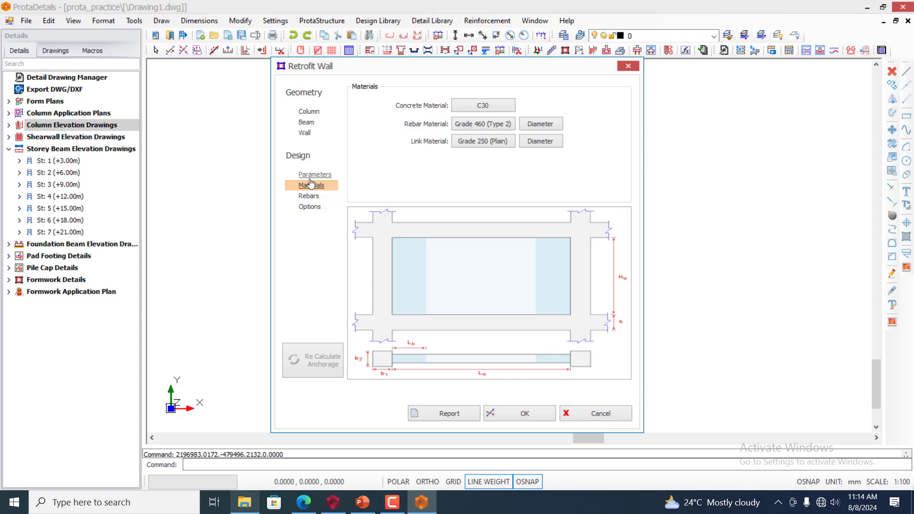
pyautogui.click(312, 175)
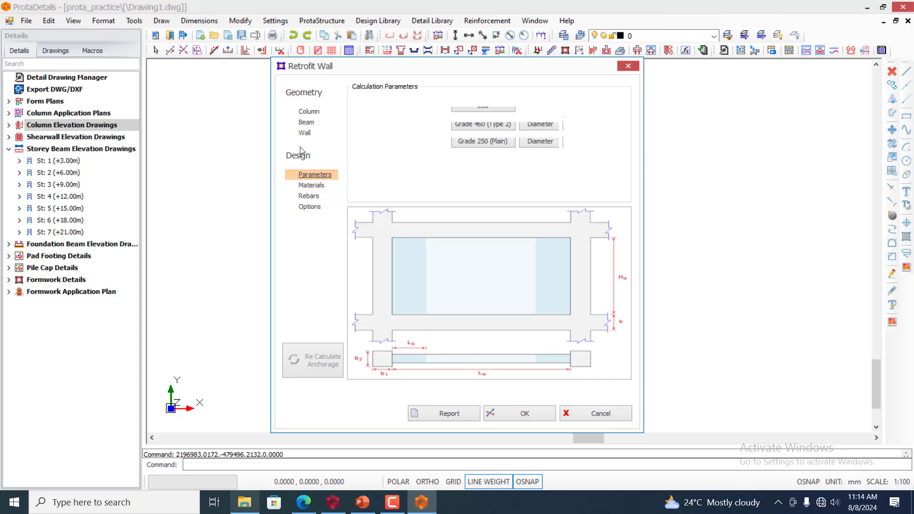
pyautogui.click(304, 133)
pyautogui.click(307, 123)
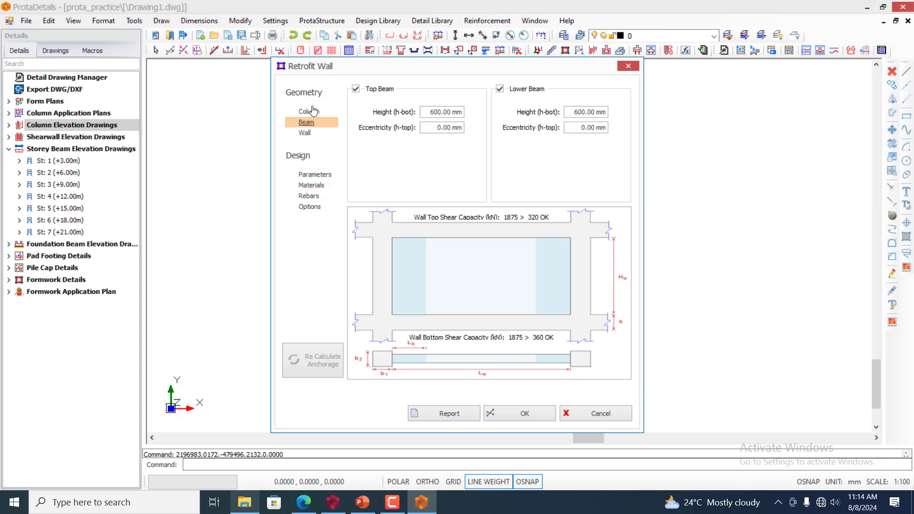
pyautogui.click(310, 112)
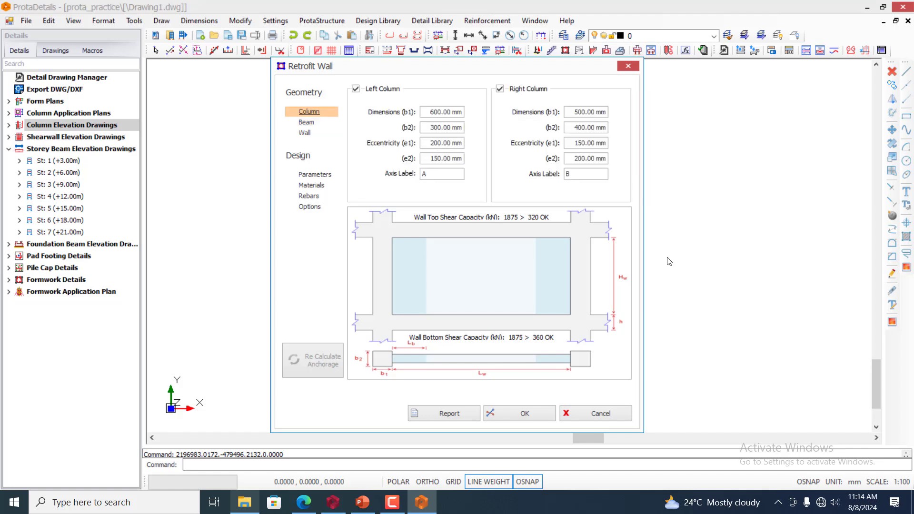
# Generate the retrofit wall detail drawing and place it beside the stair drawings
pyautogui.click(540, 414)
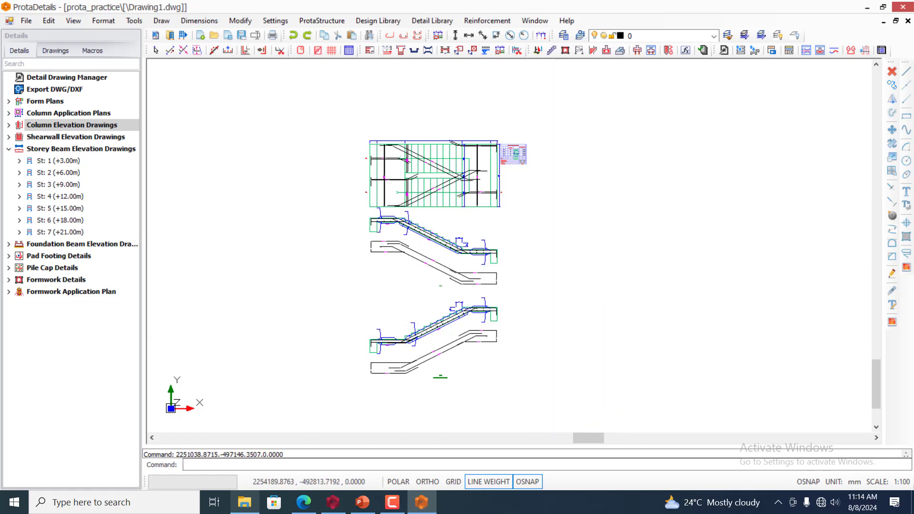
pyautogui.scroll(2, 627, 216)
pyautogui.scroll(-1, 477, 198)
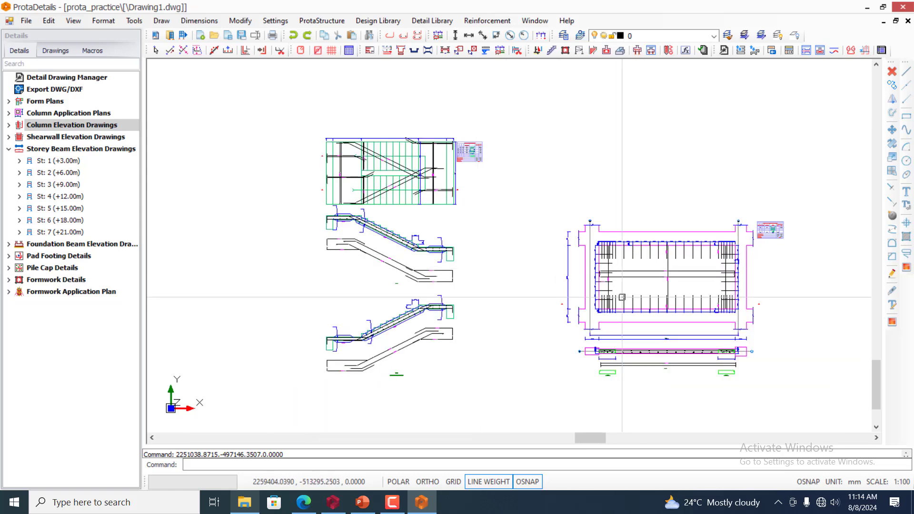
pyautogui.scroll(1, 688, 323)
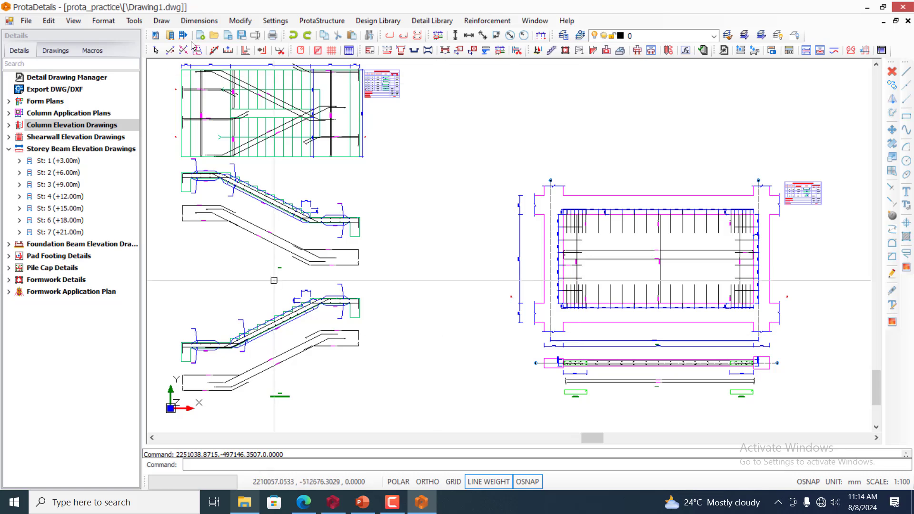
# Start a cantilever retaining wall and add a shear key and a parapet to its geometry
pyautogui.click(538, 50)
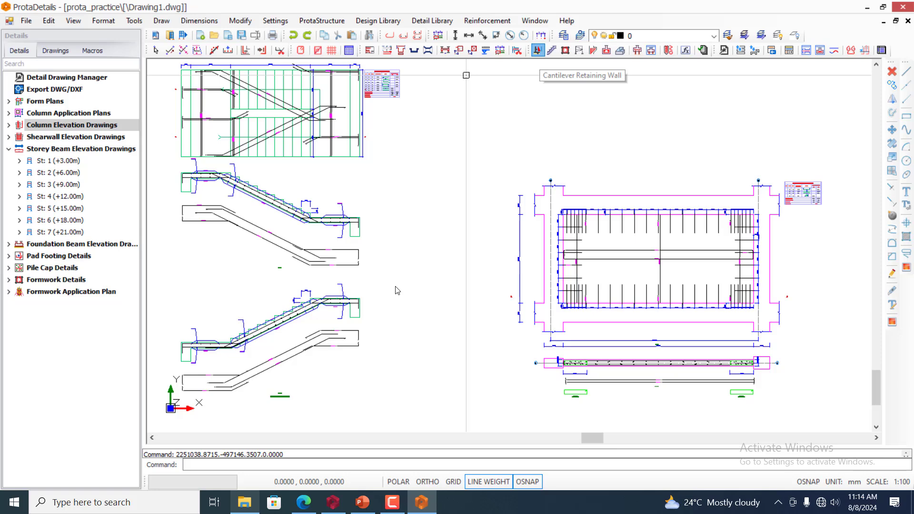
pyautogui.click(538, 51)
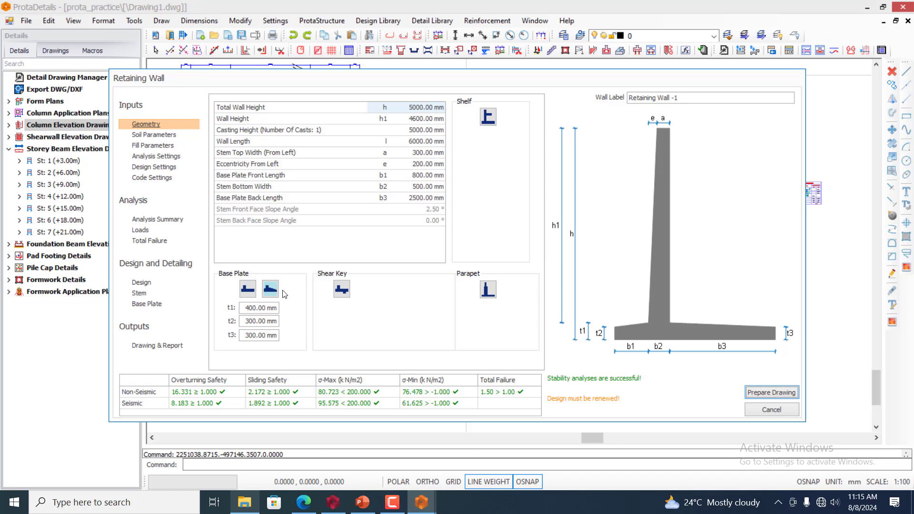
pyautogui.click(348, 294)
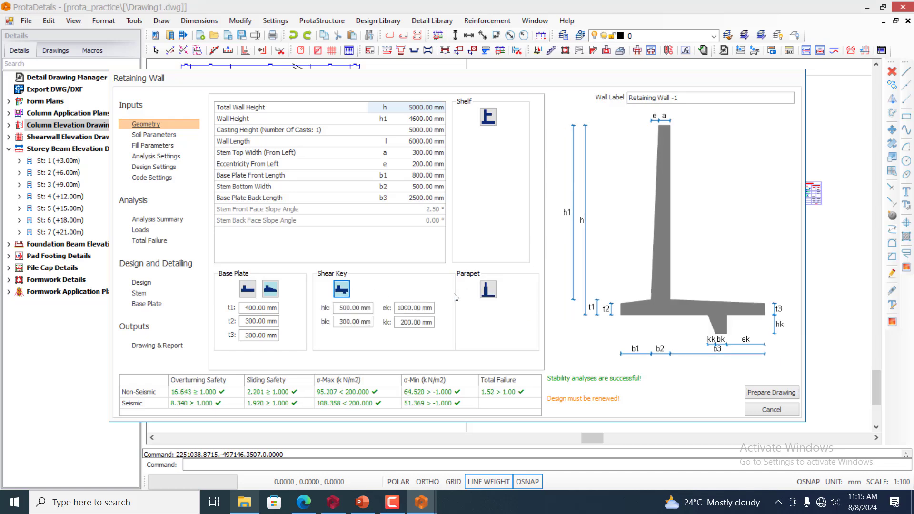
pyautogui.click(489, 291)
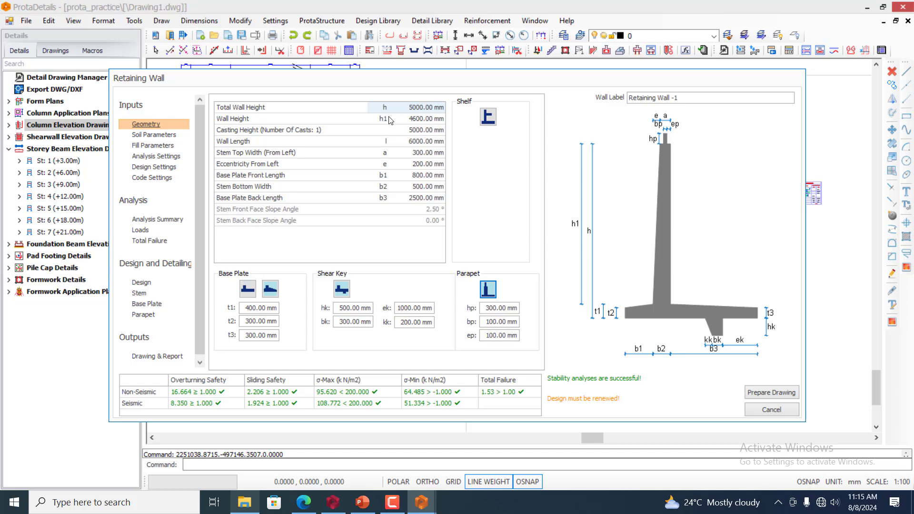
# Examine the retaining wall's soil, fill, analysis, design and code settings, including the available design codes
pyautogui.click(161, 136)
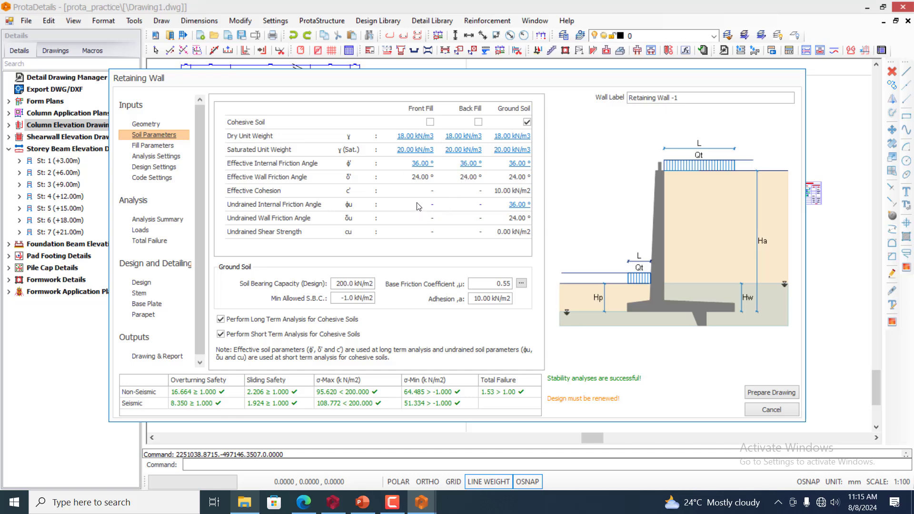
pyautogui.click(154, 145)
pyautogui.click(151, 157)
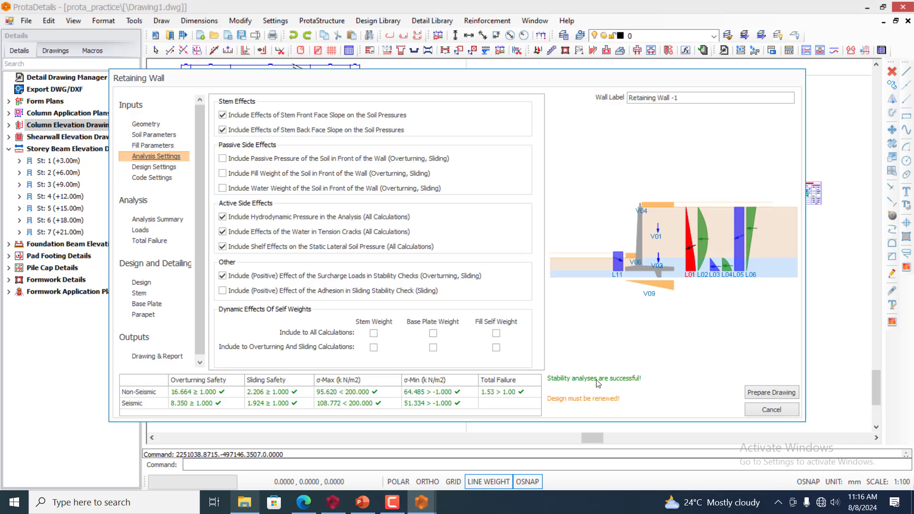
pyautogui.click(151, 168)
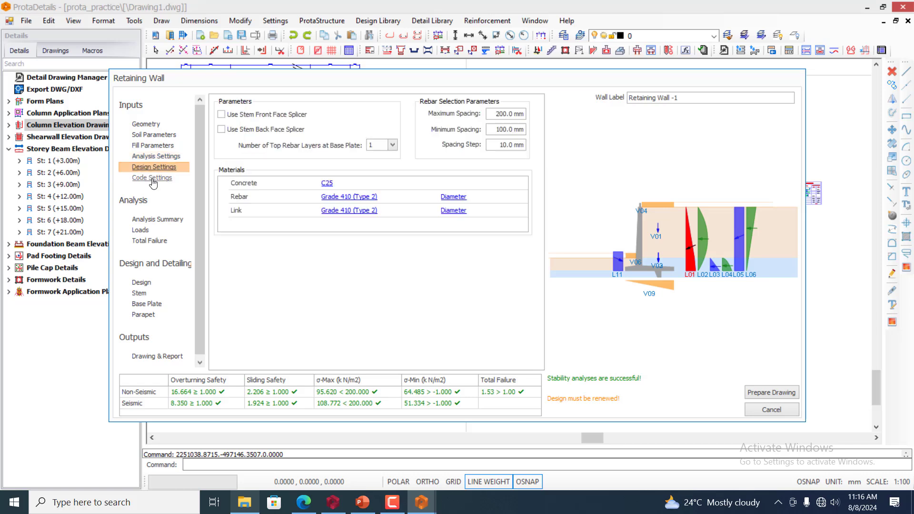
pyautogui.click(152, 180)
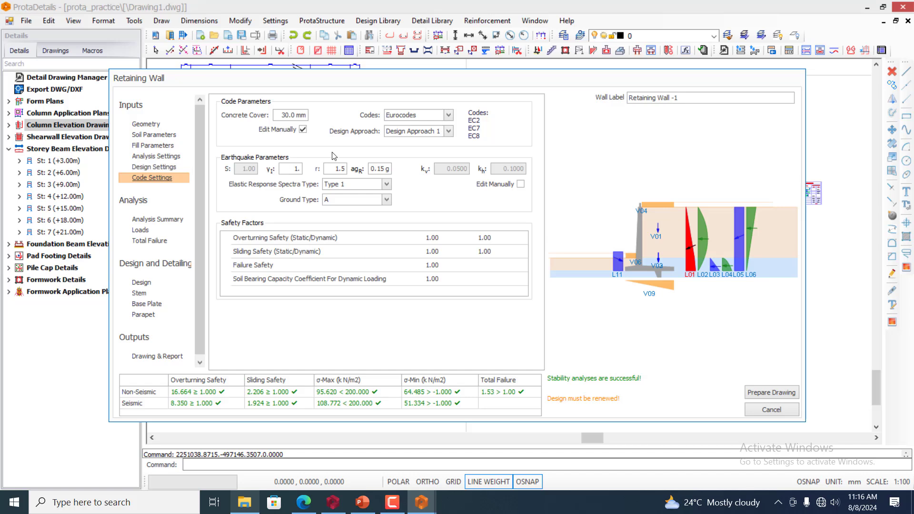
pyautogui.click(448, 116)
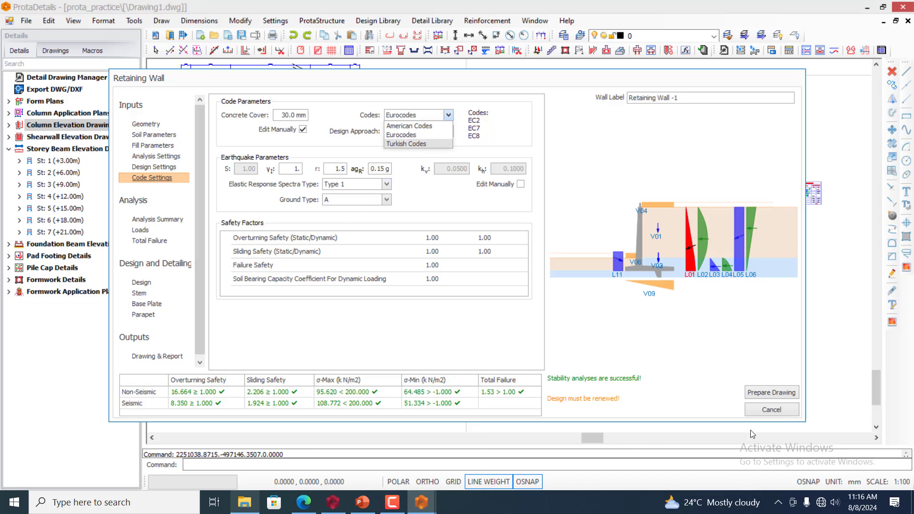
# Prepare the retaining wall detail drawing, renewing its design, and place it beside the retrofit wall drawing
pyautogui.click(771, 393)
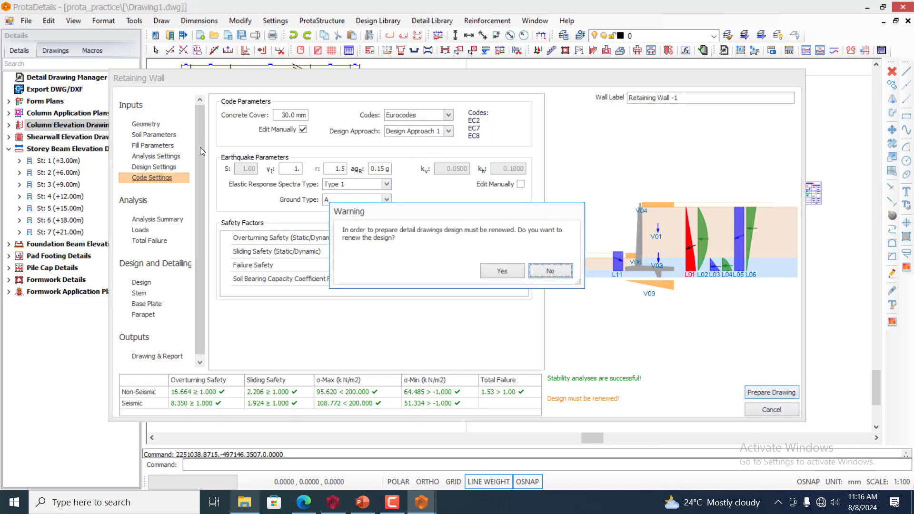
pyautogui.click(513, 271)
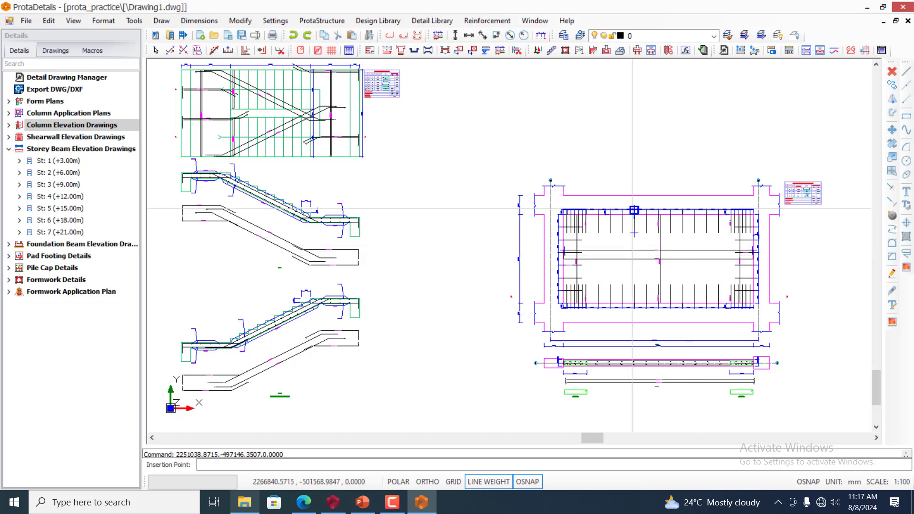
pyautogui.scroll(-4, 424, 208)
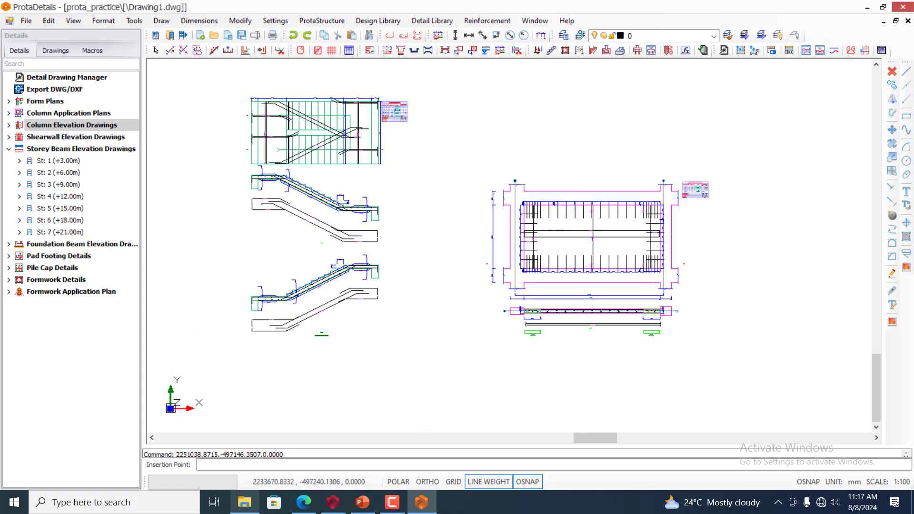
pyautogui.scroll(-2, 423, 208)
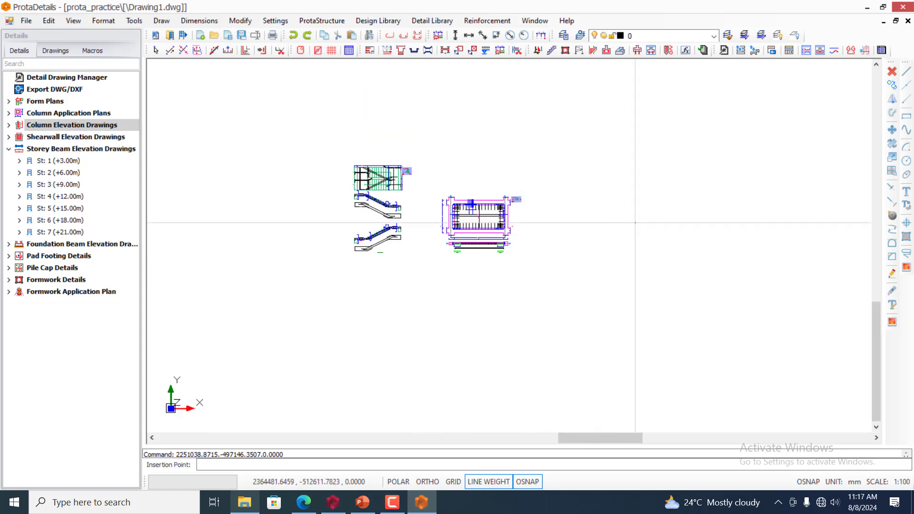
pyautogui.click(642, 221)
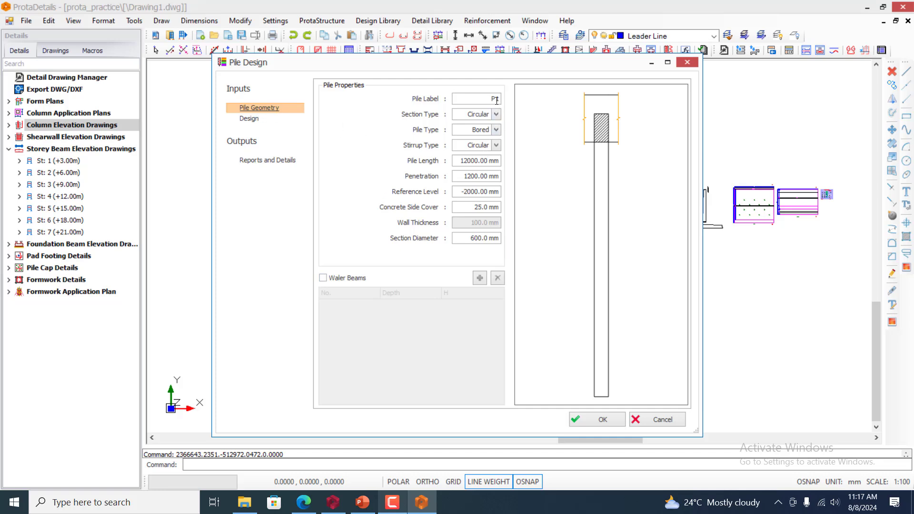
# Examine the pile design's section types, geometry, rebars and materials, and close it without generating a drawing
pyautogui.click(496, 114)
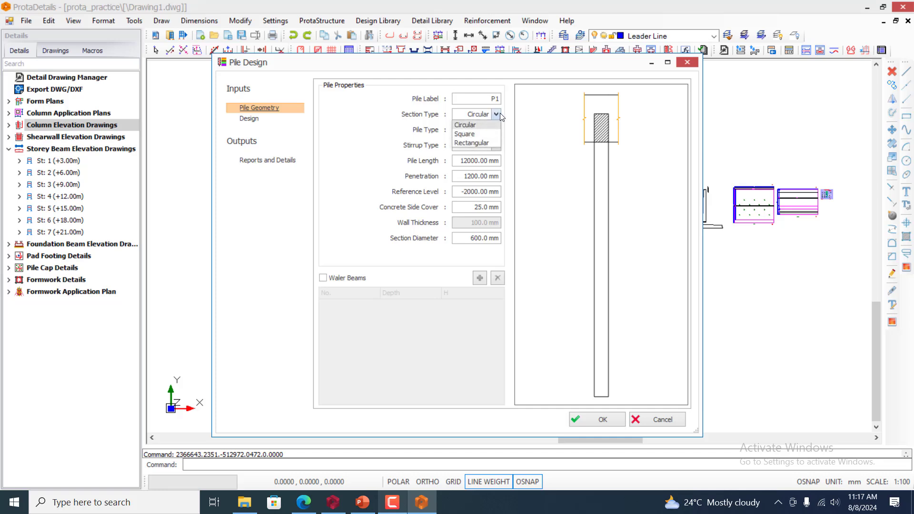
pyautogui.click(497, 125)
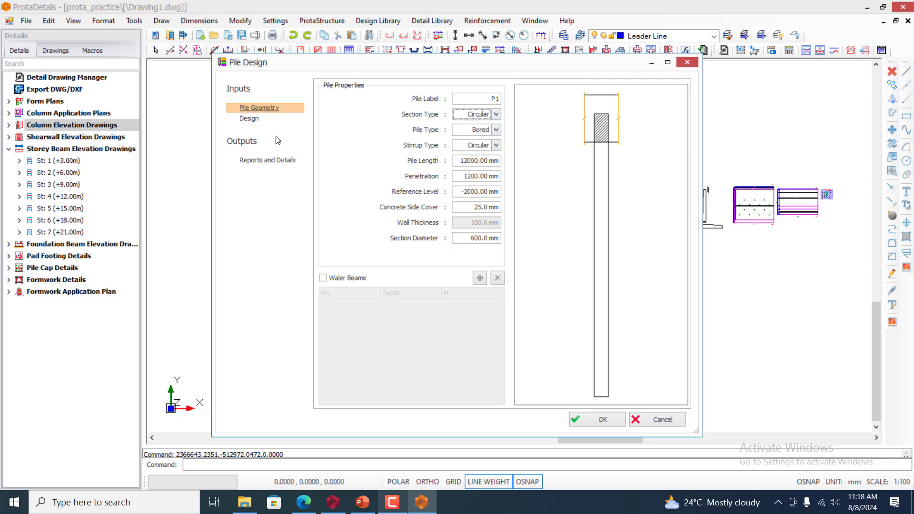
pyautogui.click(255, 120)
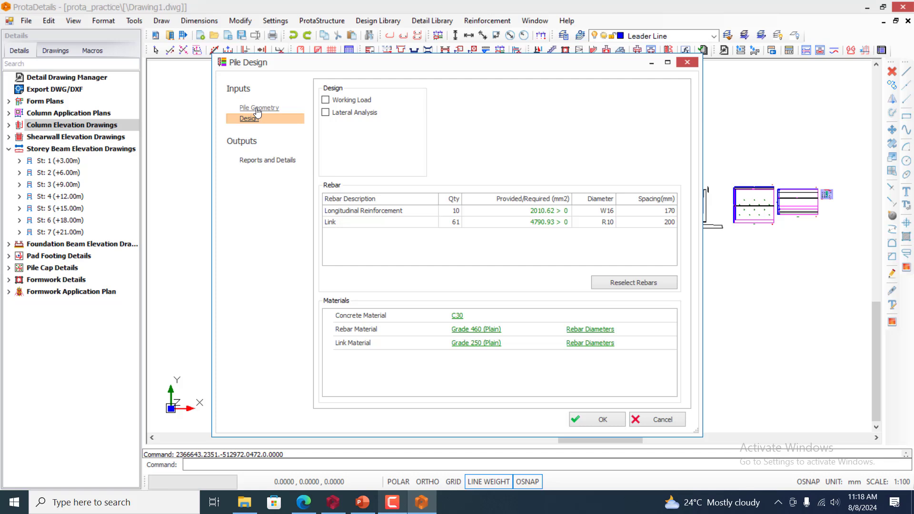
pyautogui.click(259, 108)
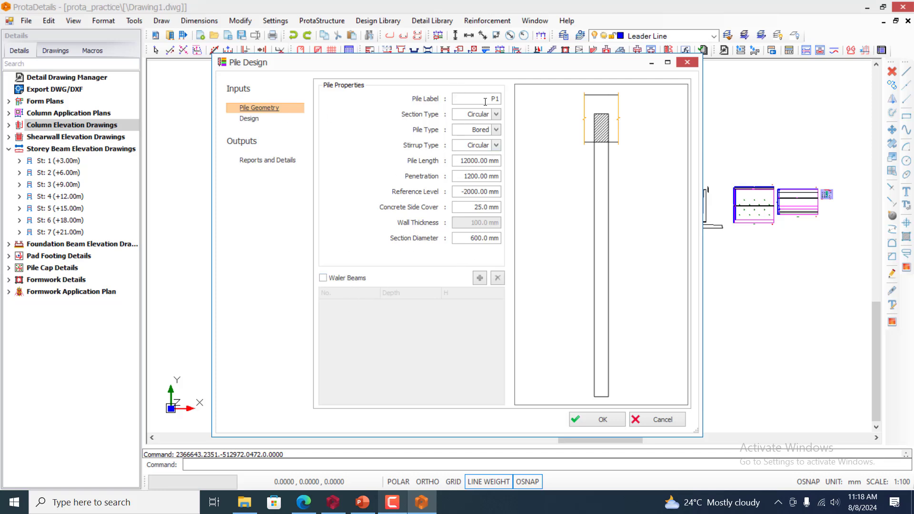
pyautogui.click(496, 114)
pyautogui.click(496, 115)
pyautogui.click(248, 119)
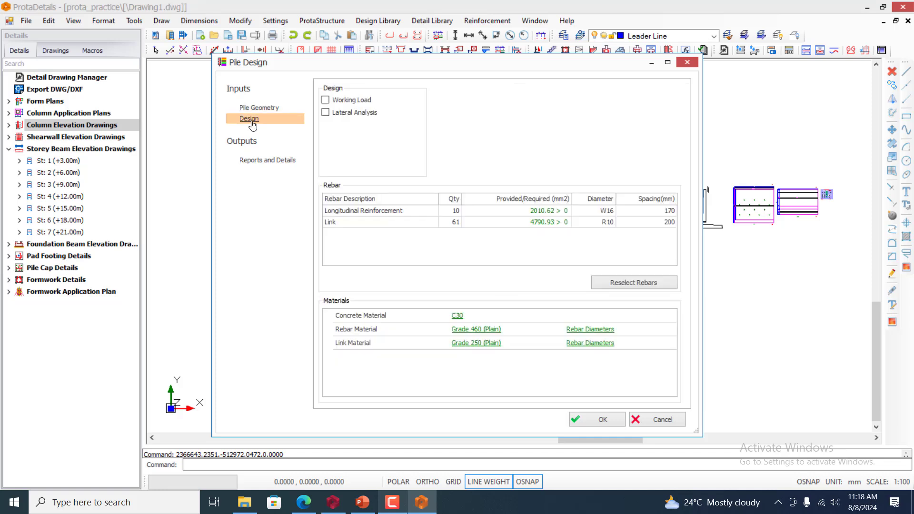
pyautogui.click(252, 111)
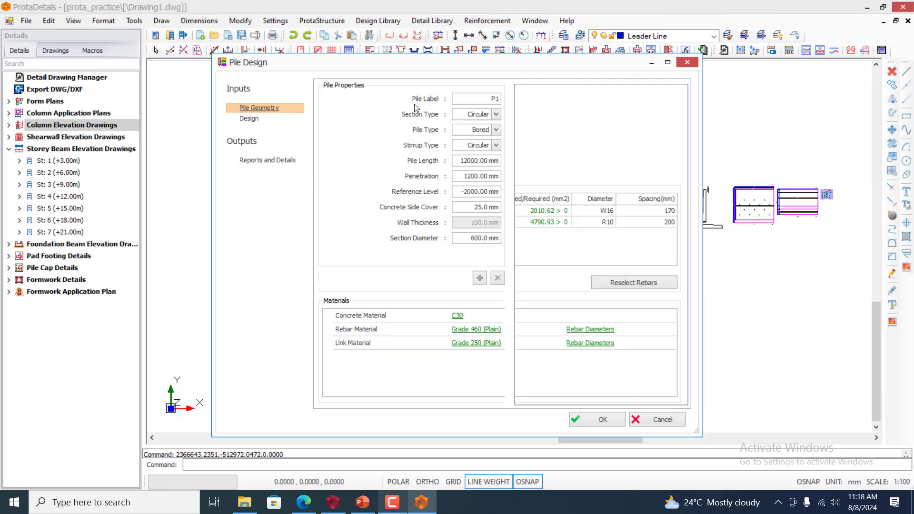
pyautogui.click(496, 115)
pyautogui.click(496, 117)
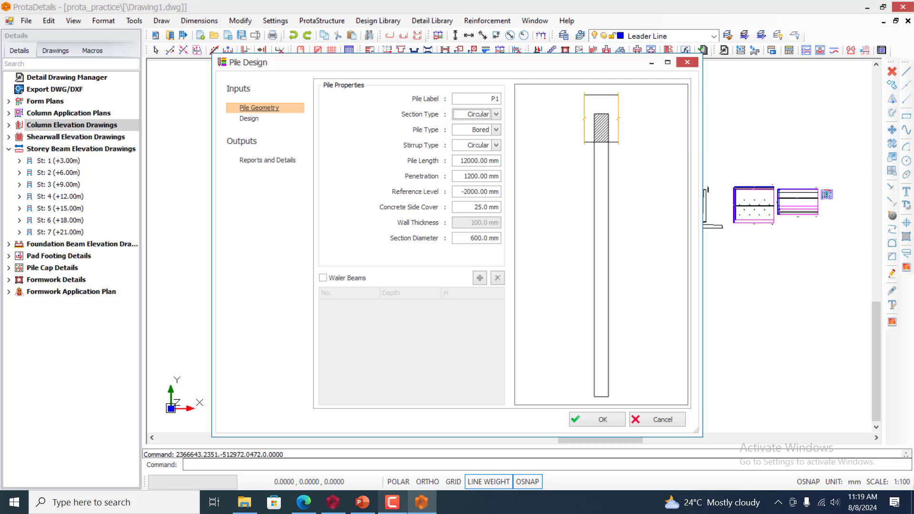
pyautogui.click(250, 118)
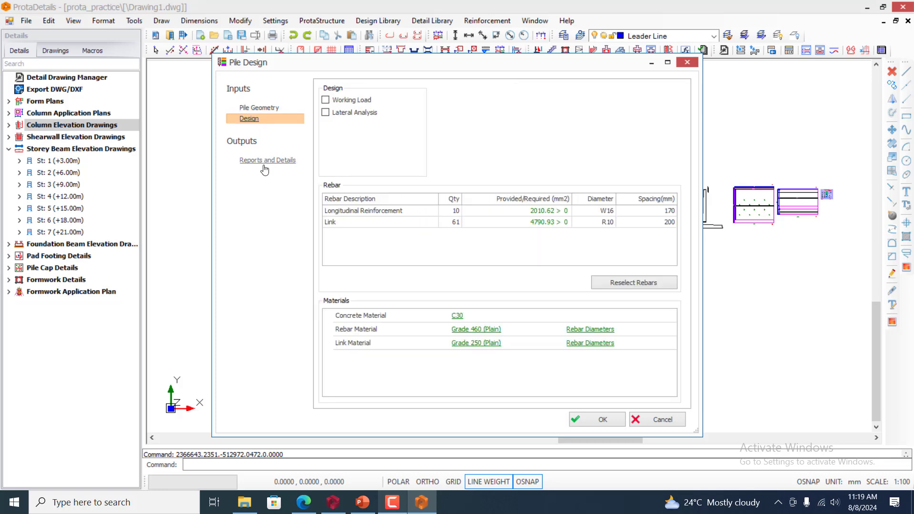
pyautogui.click(656, 423)
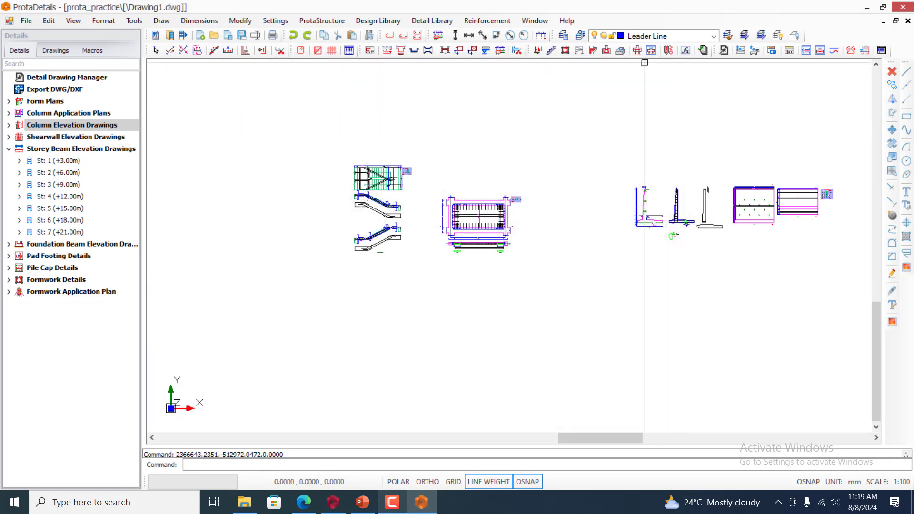
# Start a pile cap design and examine the available options for the number of piles
pyautogui.click(638, 51)
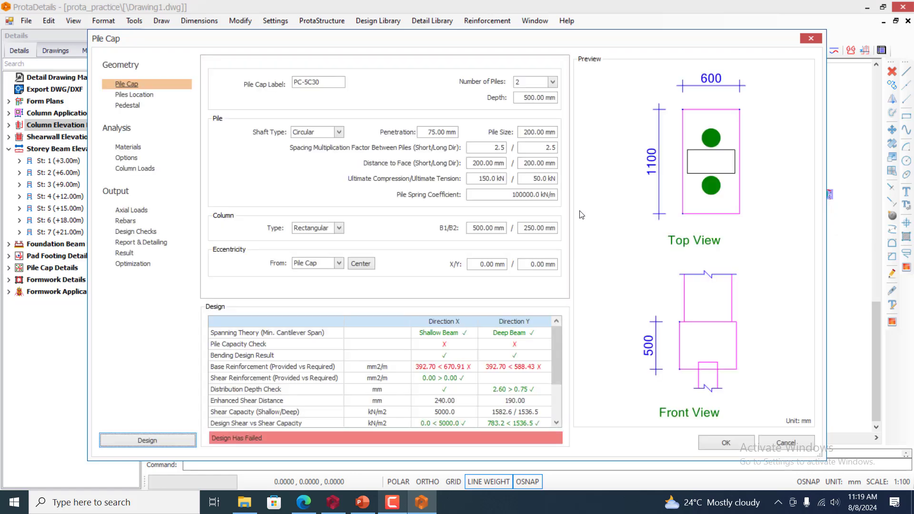
pyautogui.click(393, 508)
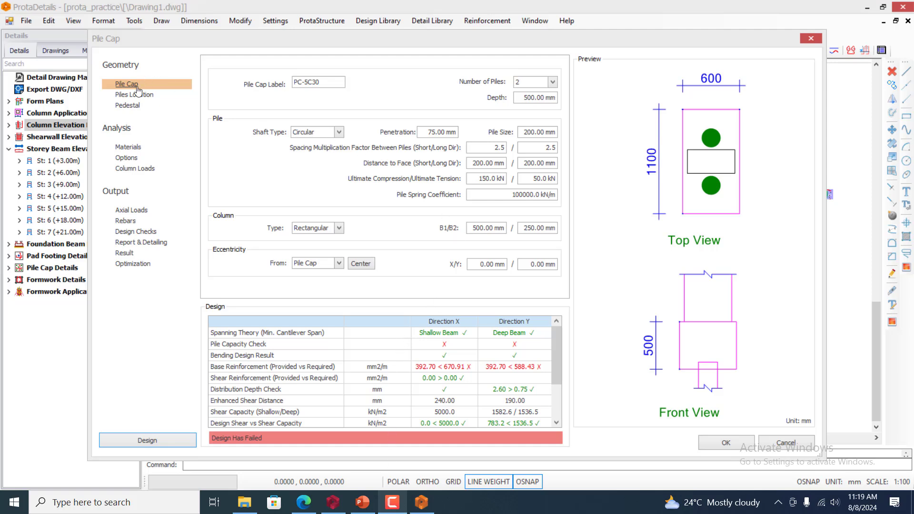
pyautogui.click(553, 84)
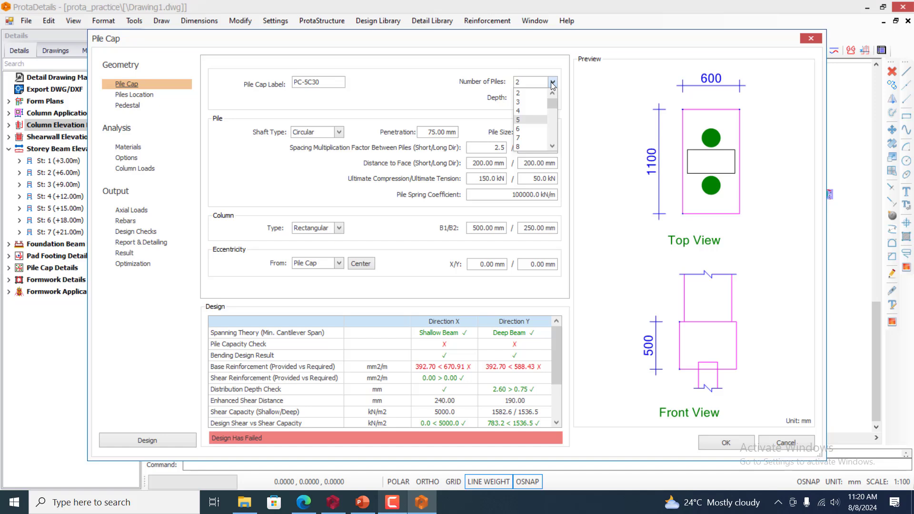
pyautogui.click(553, 146)
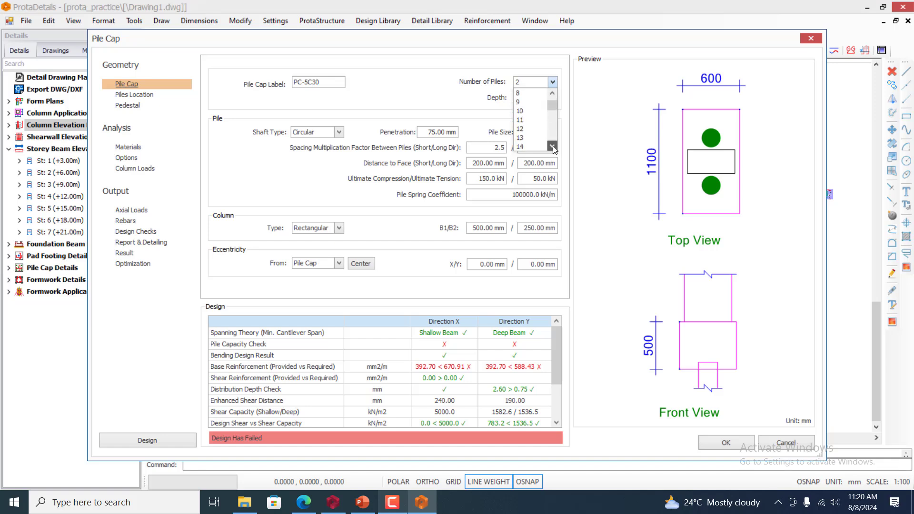
pyautogui.moveTo(554, 147); pyautogui.dragTo(554, 149)
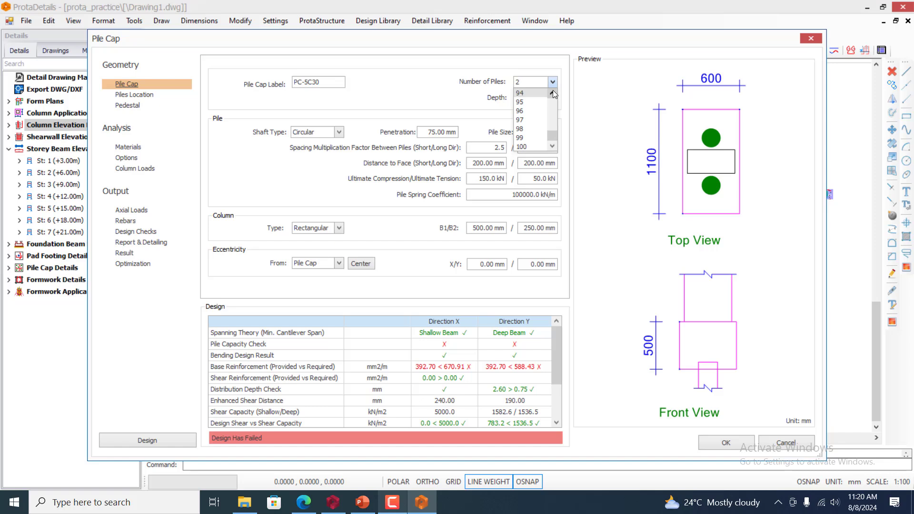
pyautogui.moveTo(554, 94); pyautogui.dragTo(552, 92)
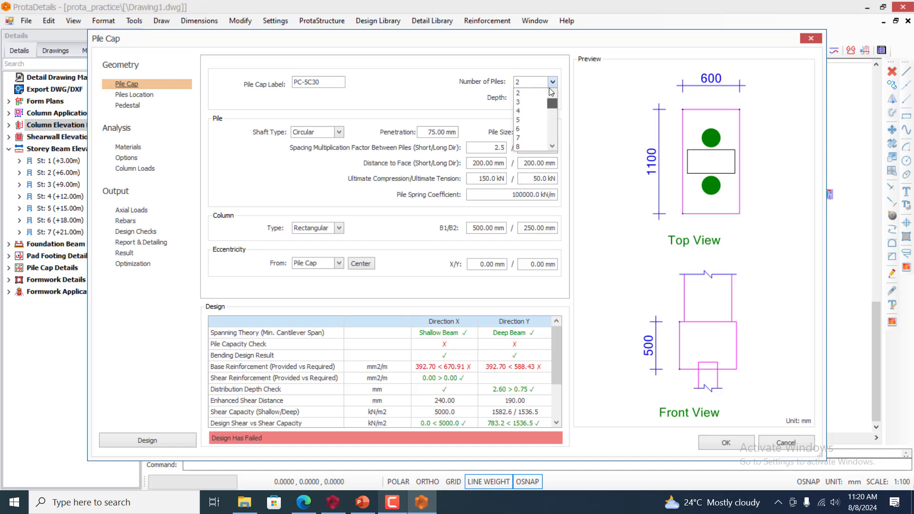
pyautogui.click(554, 82)
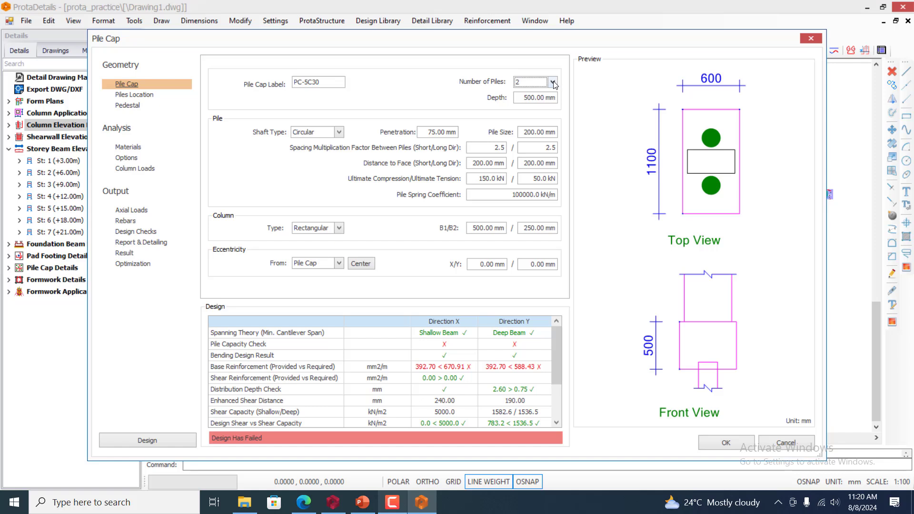
# Examine the pile cap's pile locations, pedestal, materials, analysis options and column loads
pyautogui.click(147, 99)
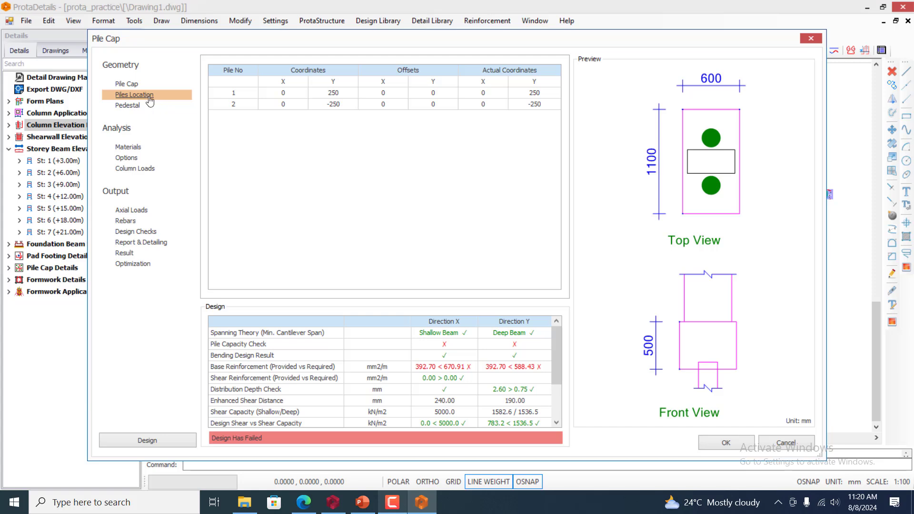
pyautogui.click(133, 106)
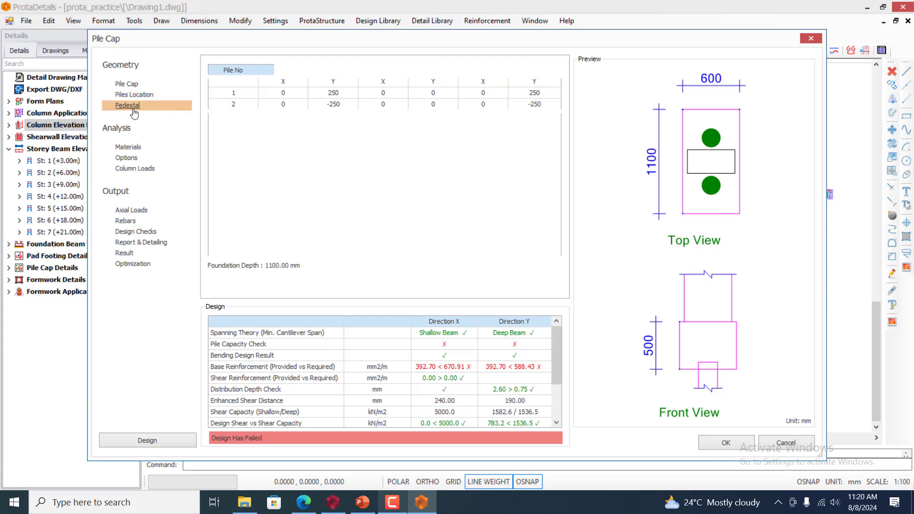
pyautogui.click(127, 159)
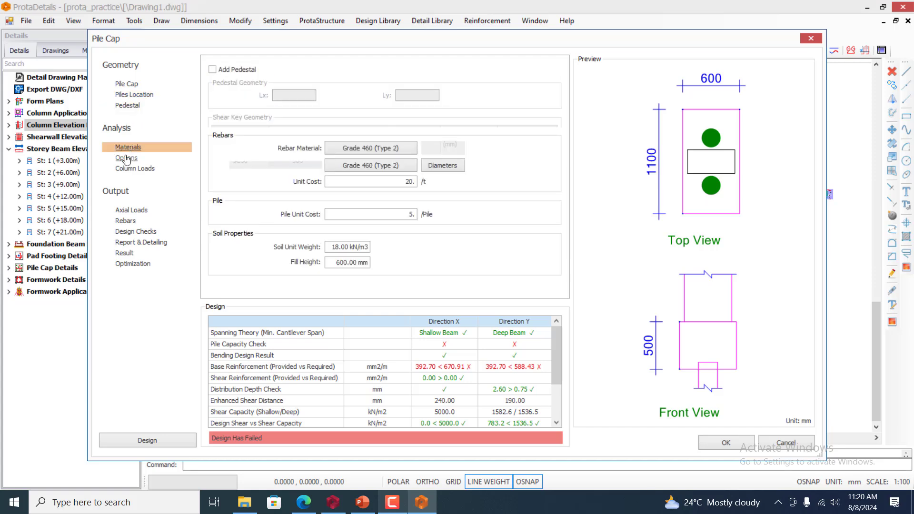
pyautogui.click(129, 168)
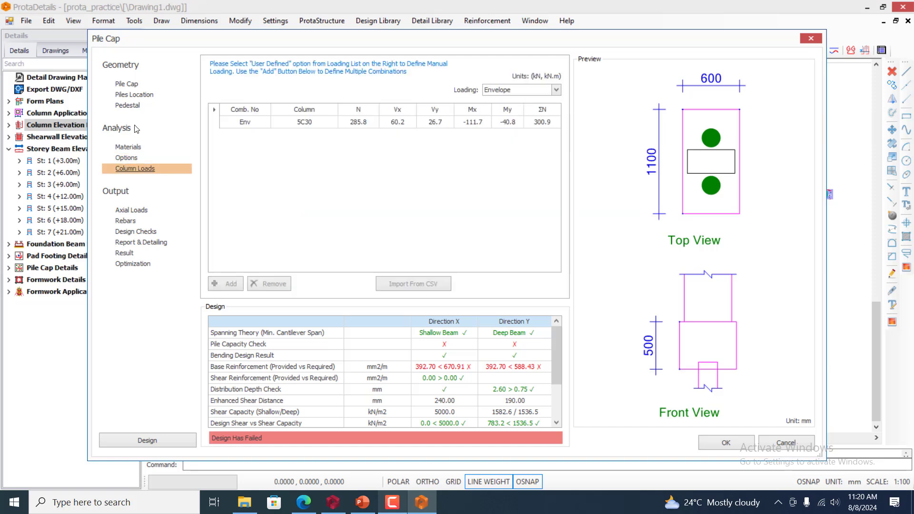
# Try the Square shaft type for the pile cap's piles and restore it to Circular
pyautogui.click(133, 87)
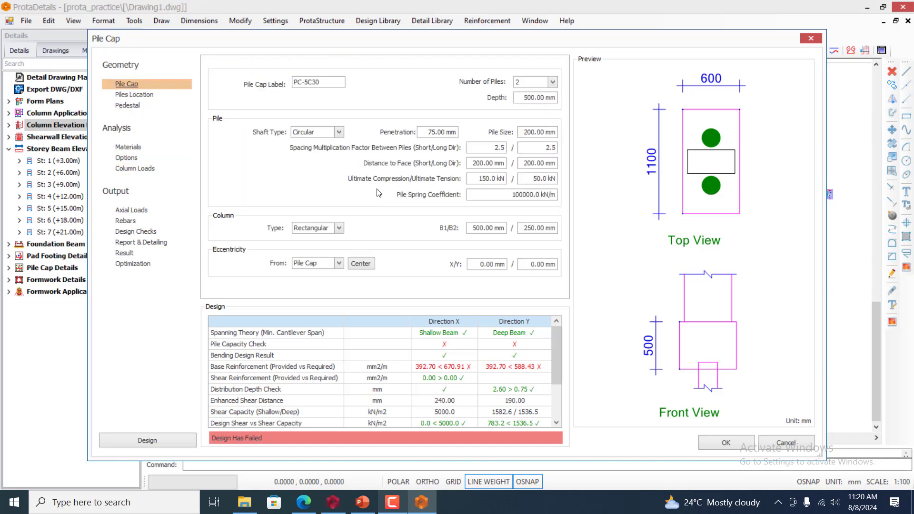
pyautogui.click(340, 133)
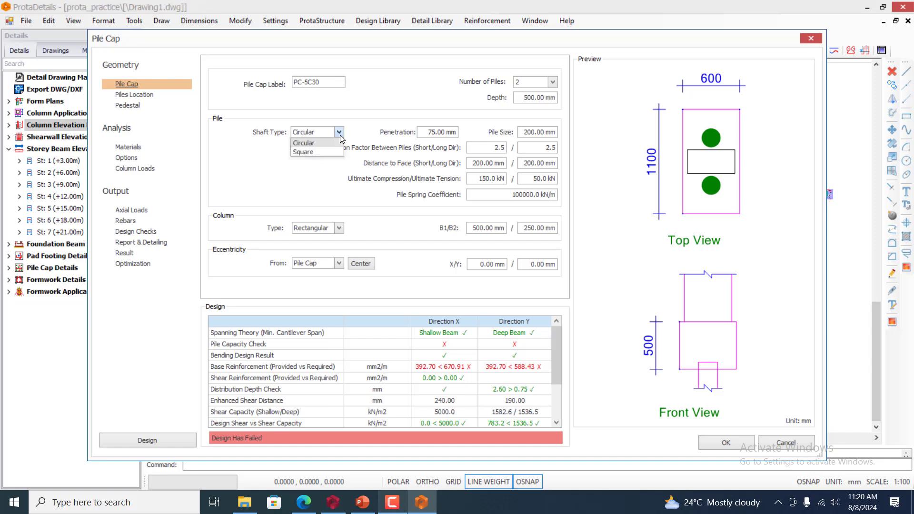
pyautogui.click(320, 152)
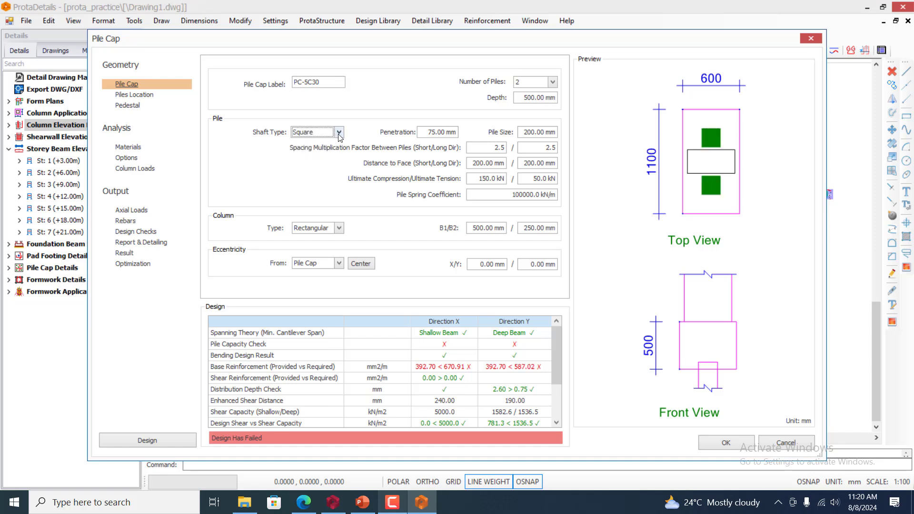
pyautogui.click(339, 132)
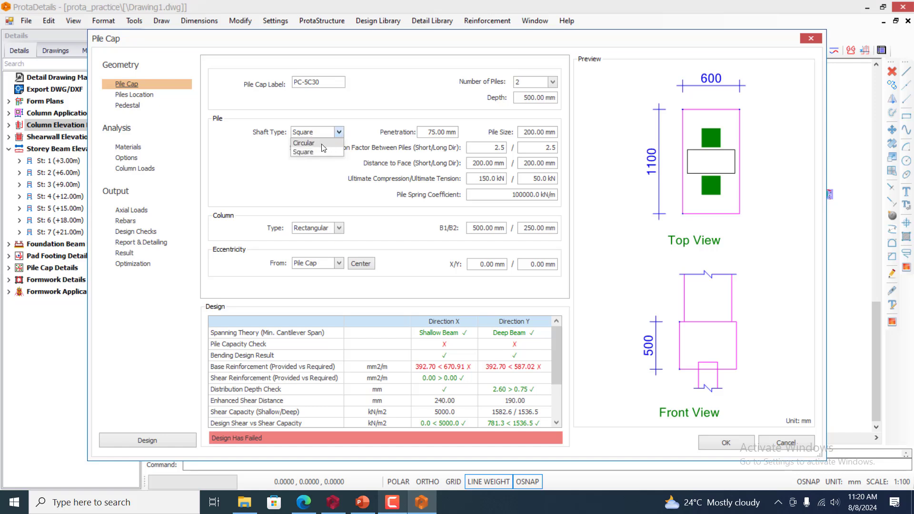
pyautogui.click(319, 143)
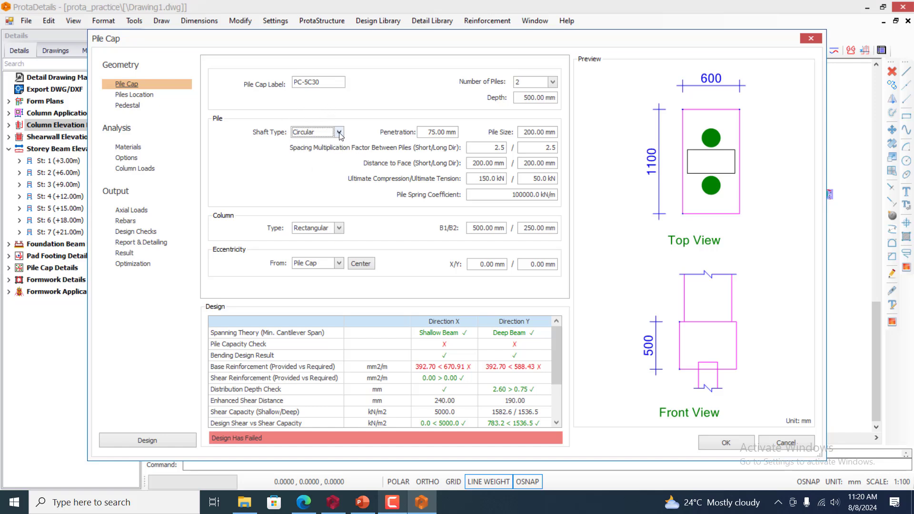
# Set the pile cap's number of piles to 3 and place its detail drawing below the retrofit wall drawing
pyautogui.click(552, 82)
pyautogui.click(536, 105)
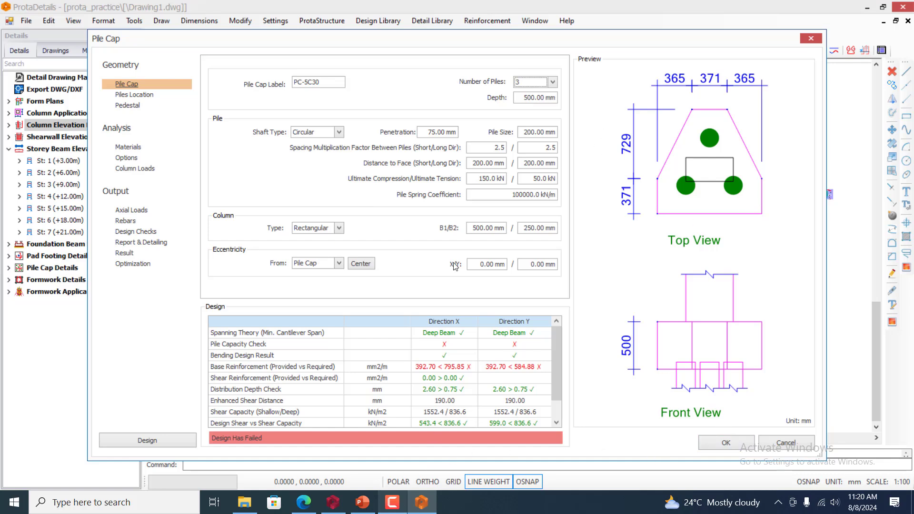
pyautogui.click(723, 449)
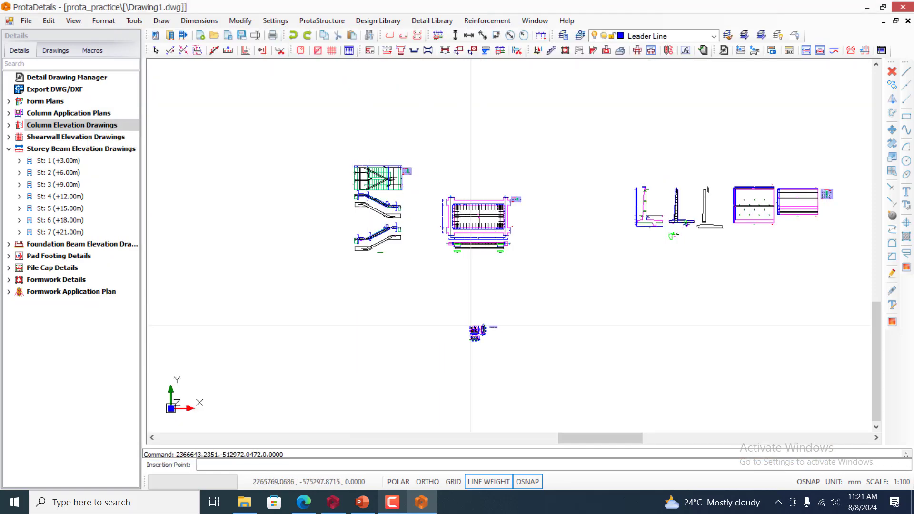
pyautogui.click(479, 314)
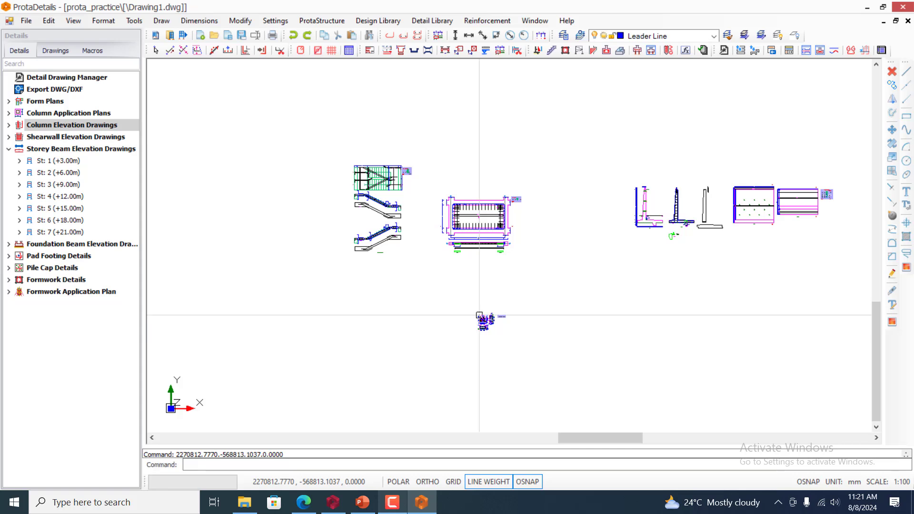
# Start a scaffold design and examine its general dimensions and the profile options for the standards
pyautogui.click(579, 51)
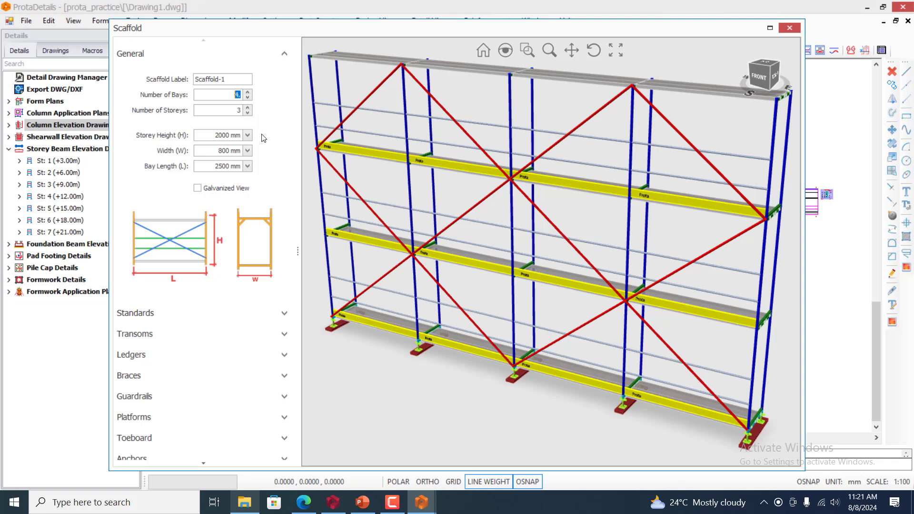
pyautogui.click(273, 112)
pyautogui.click(284, 314)
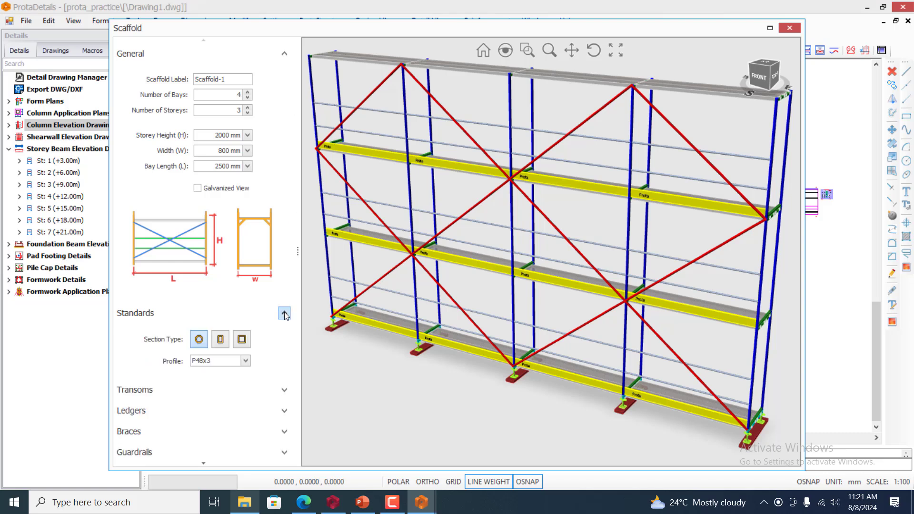
pyautogui.click(245, 361)
pyautogui.click(245, 362)
pyautogui.click(245, 361)
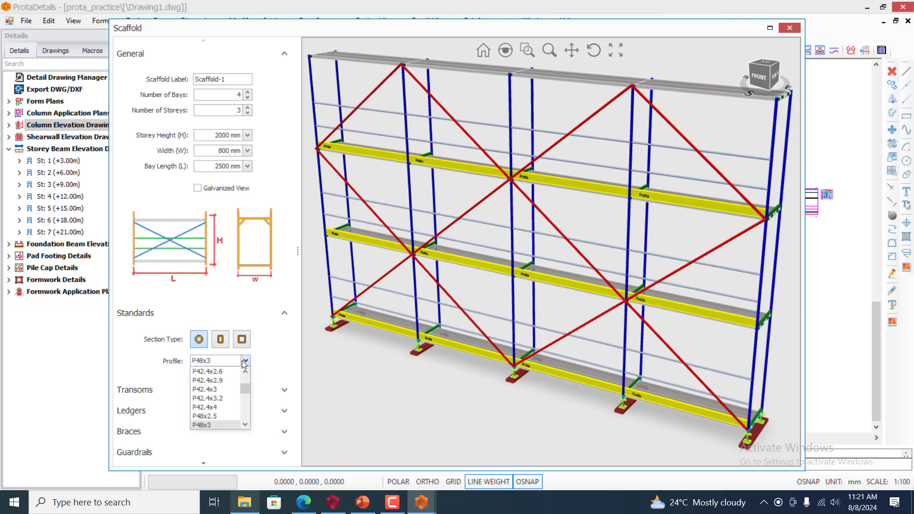
pyautogui.click(246, 362)
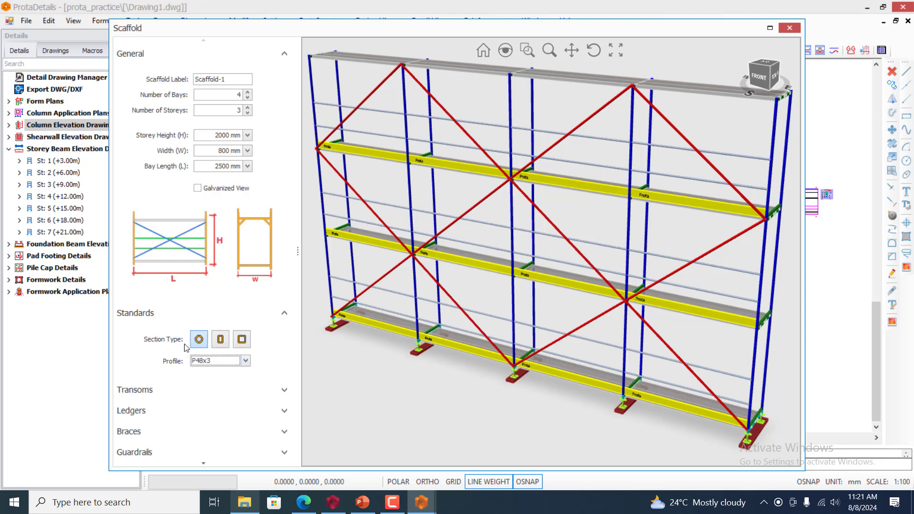
# Try the rectangular section type for the scaffold's standards, restore the circular one, and examine the transom settings
pyautogui.click(226, 344)
pyautogui.click(200, 340)
pyautogui.scroll(-2, 206, 377)
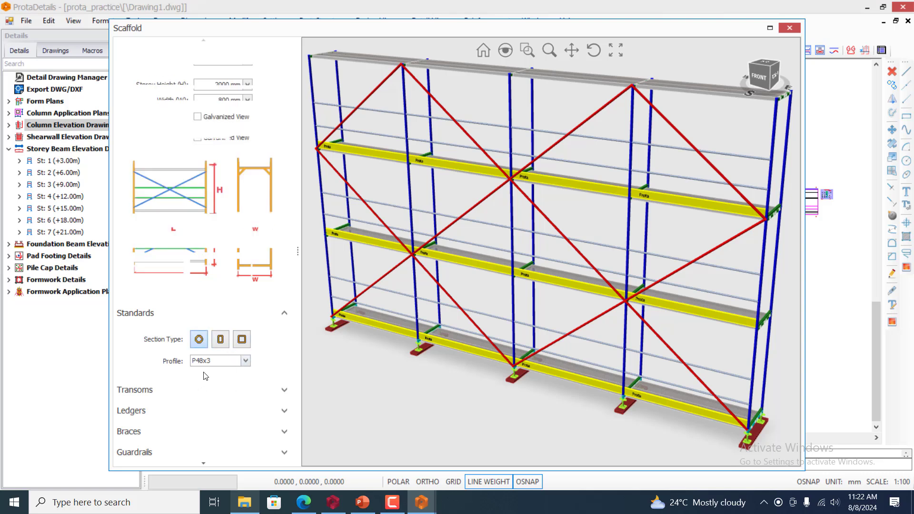
pyautogui.click(284, 242)
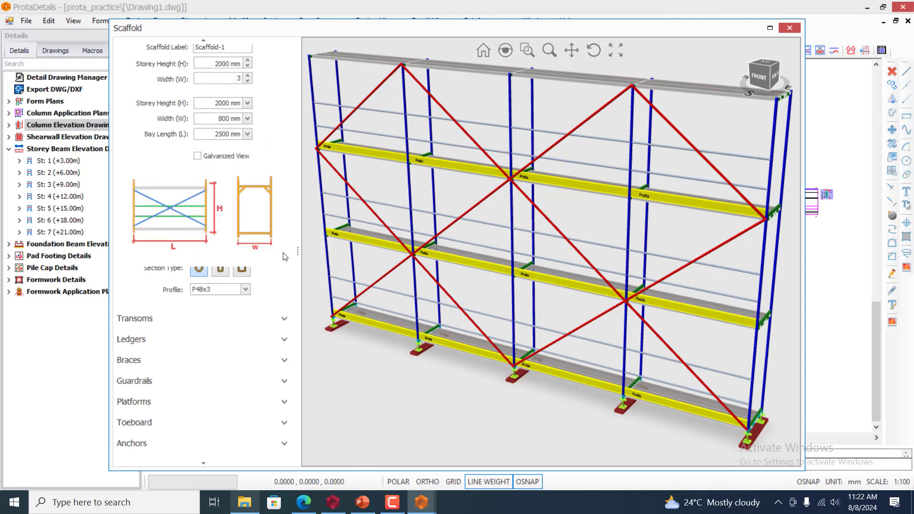
pyautogui.click(285, 302)
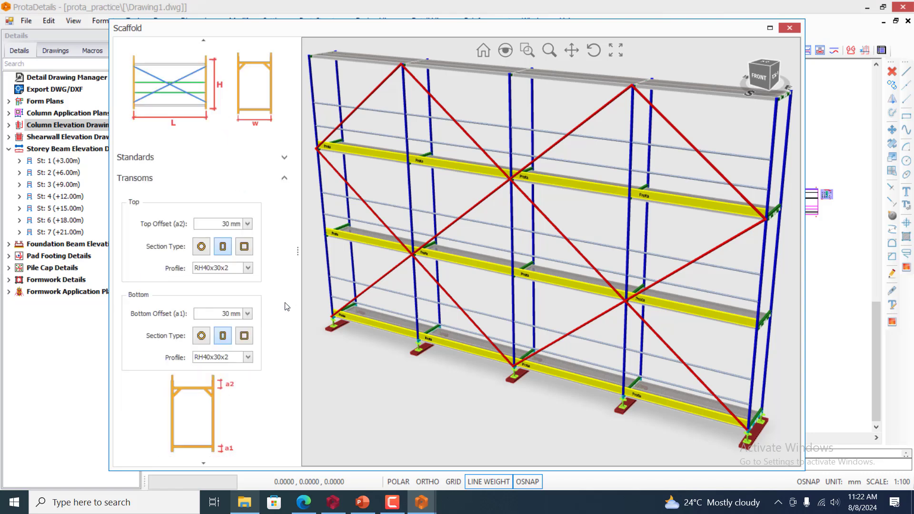
pyautogui.click(284, 178)
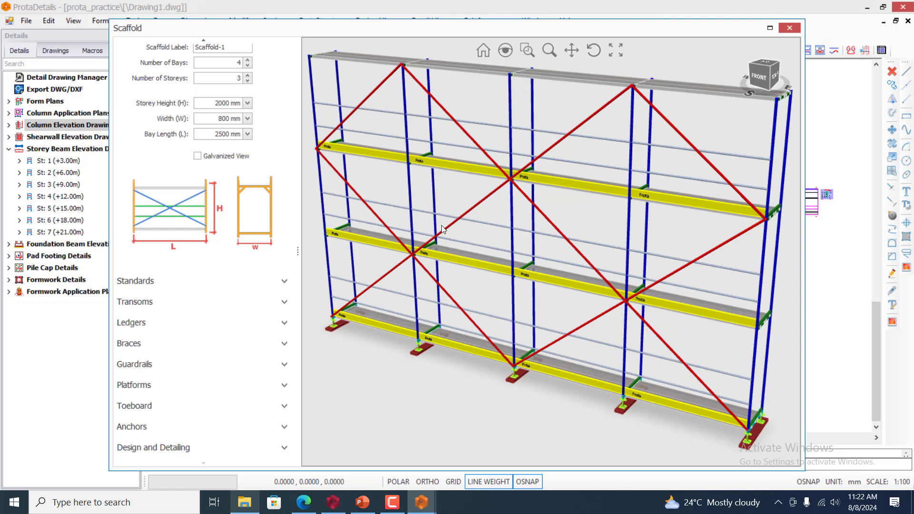
# Run the scaffold analysis with loading class 4 and no covering, and place the scaffold detail drawings below the retaining wall drawings
pyautogui.click(285, 448)
pyautogui.scroll(-3, 288, 450)
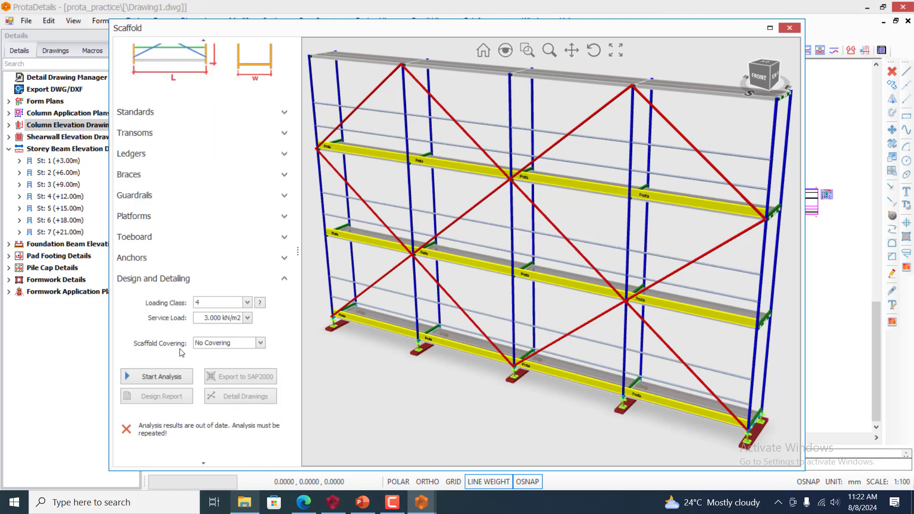
pyautogui.click(151, 376)
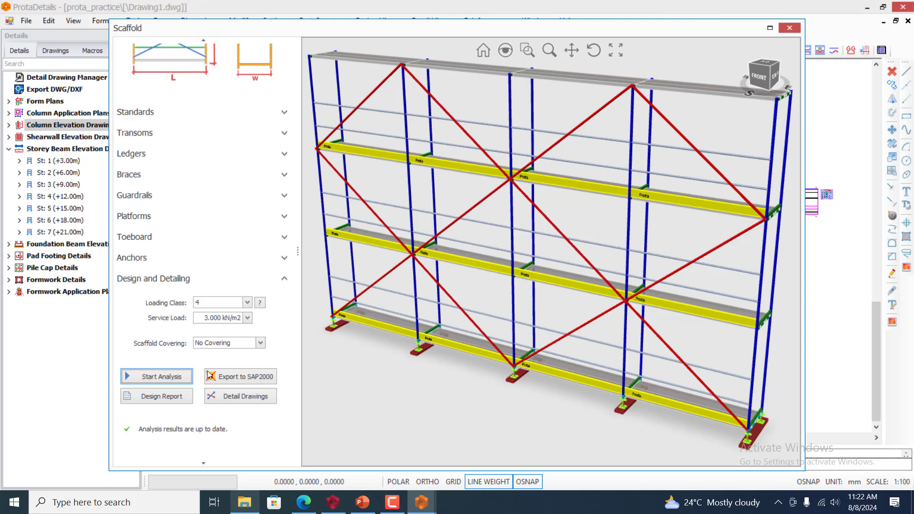
pyautogui.click(236, 396)
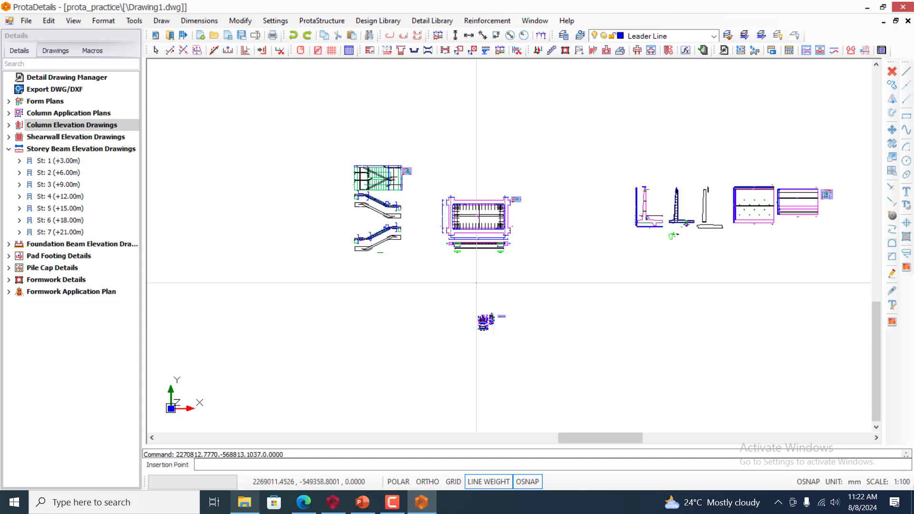
pyautogui.scroll(-2, 291, 276)
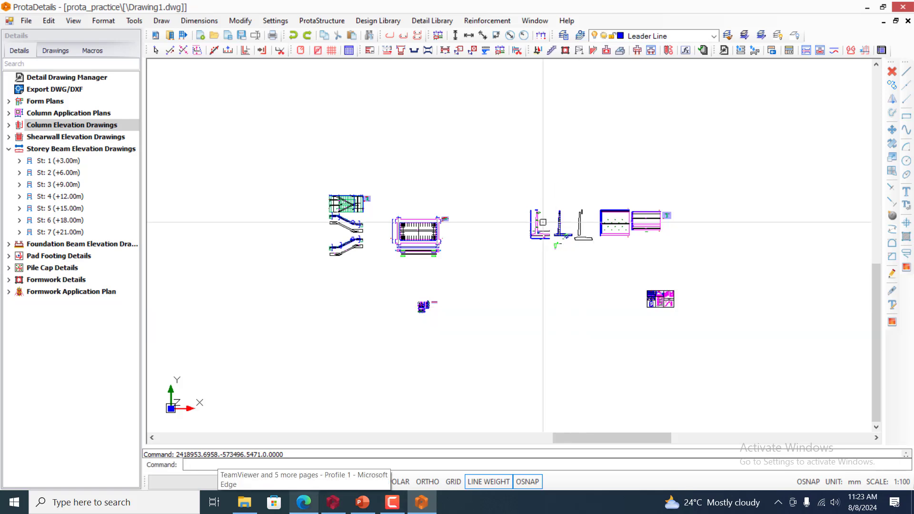
# Examine the scaffold component sheet, including the guardrail, toeboard, platform, H frame, anchor and ladder details
pyautogui.scroll(6, 680, 279)
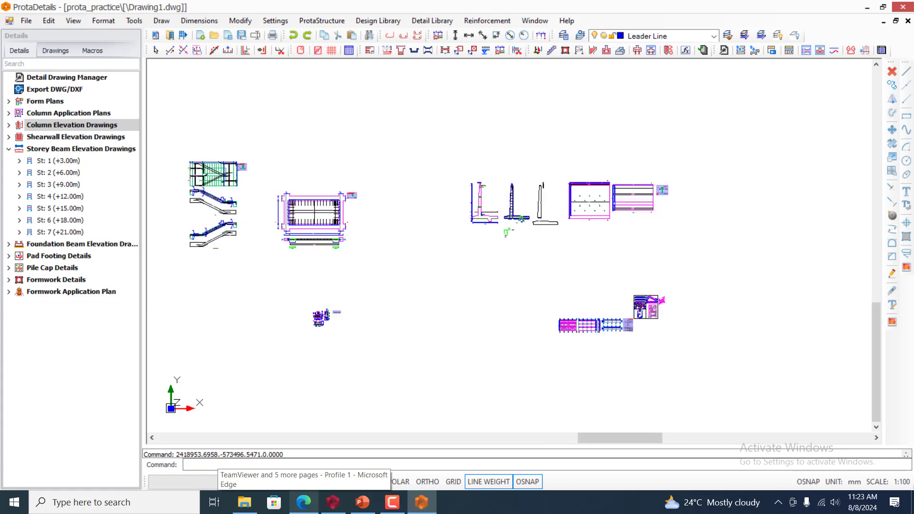
pyautogui.scroll(4, 639, 325)
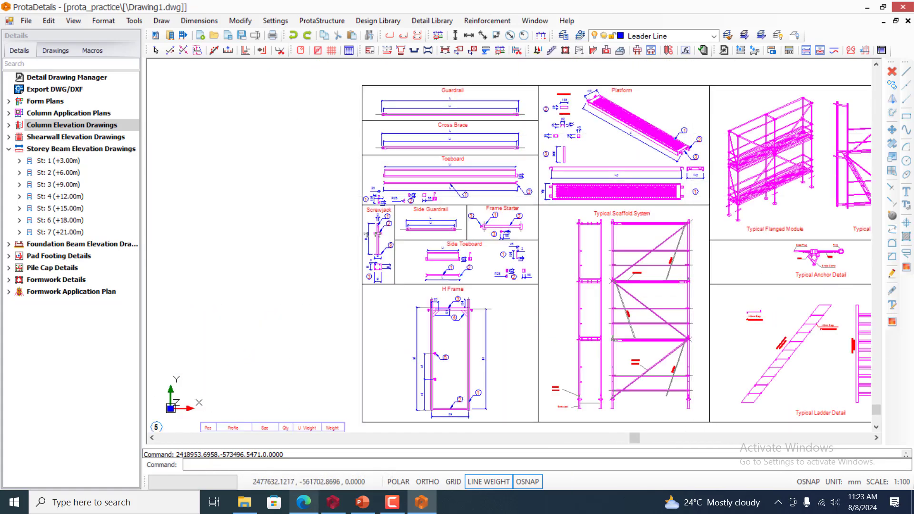
pyautogui.scroll(2, 697, 135)
pyautogui.scroll(-2, 629, 190)
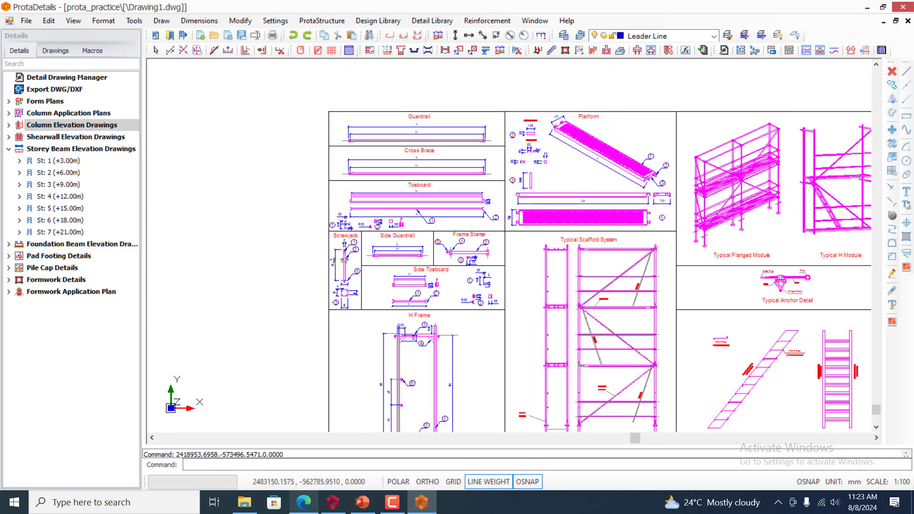
pyautogui.scroll(4, 786, 184)
pyautogui.scroll(-5, 289, 275)
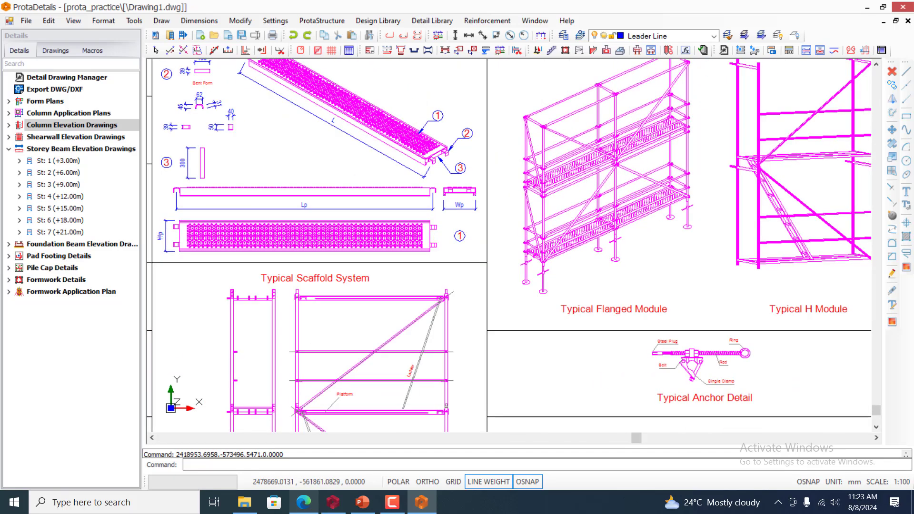
pyautogui.scroll(2, 289, 275)
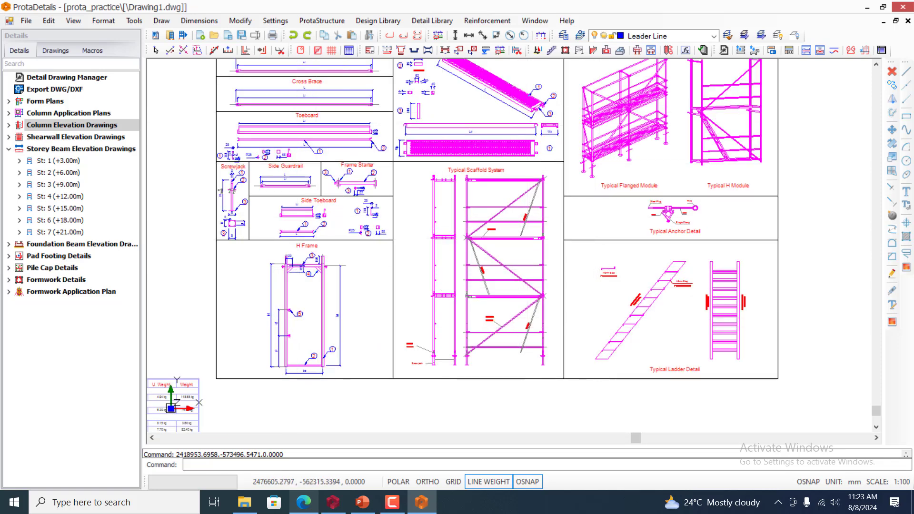
pyautogui.scroll(2, 514, 107)
pyautogui.scroll(-4, 582, 156)
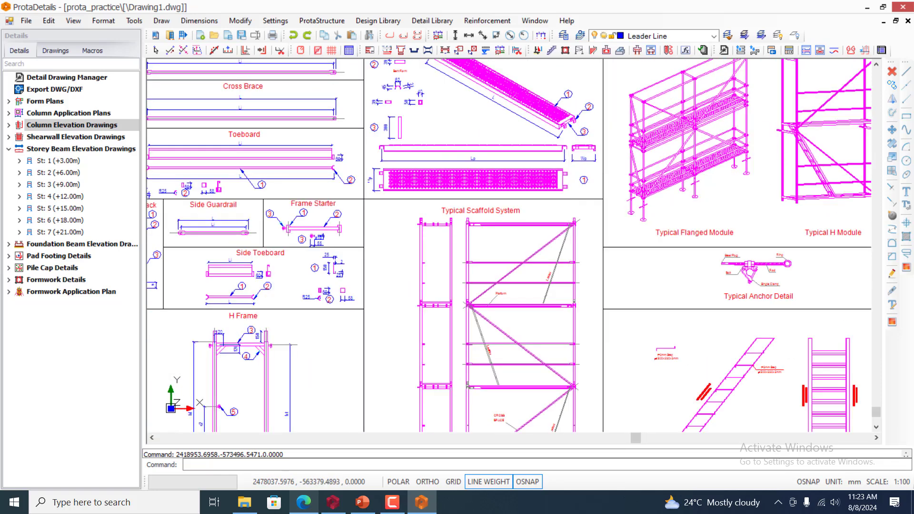
# Examine the scaffold's elevations and plans, and the typical flanged and H module details
pyautogui.scroll(-4, 554, 250)
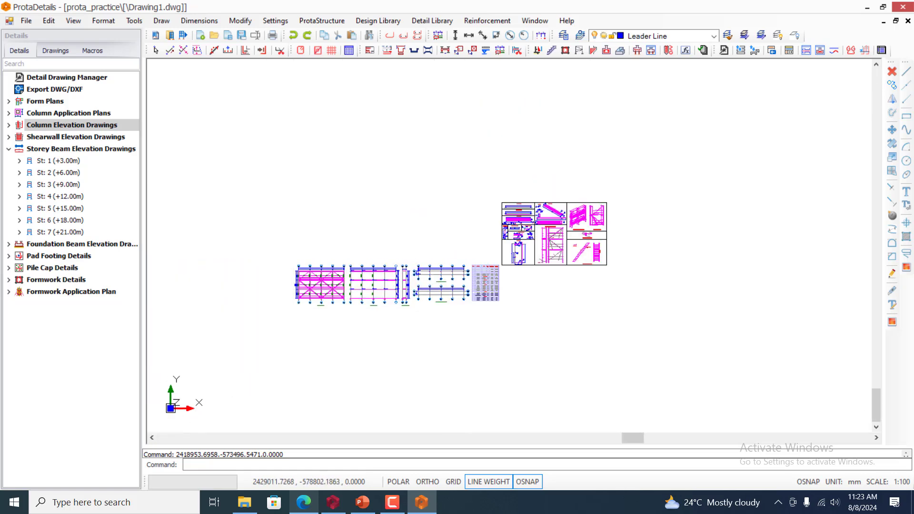
pyautogui.scroll(4, 353, 284)
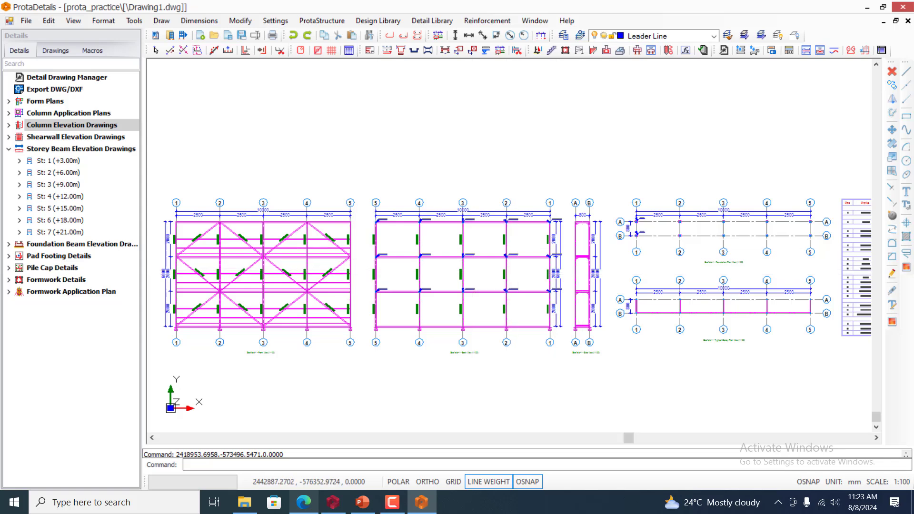
pyautogui.scroll(4, 582, 241)
pyautogui.scroll(-5, 500, 207)
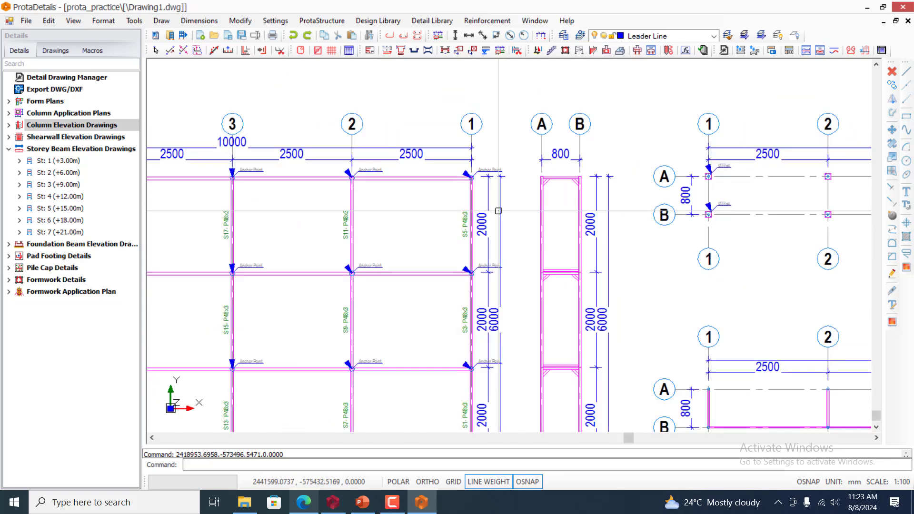
pyautogui.scroll(-4, 429, 231)
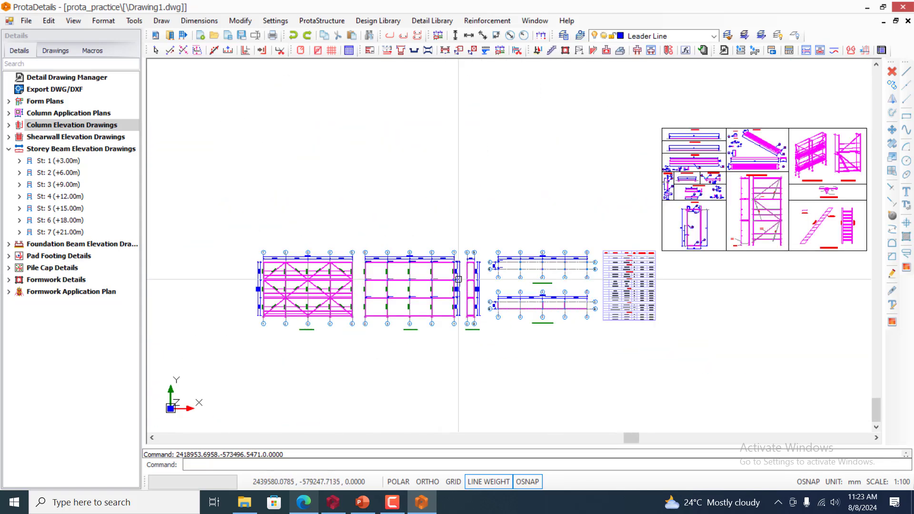
pyautogui.scroll(5, 547, 218)
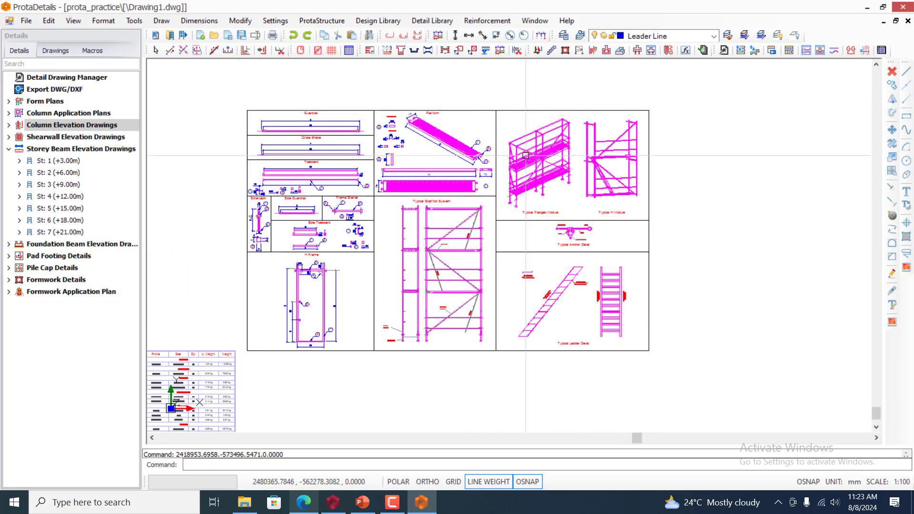
pyautogui.scroll(3, 580, 158)
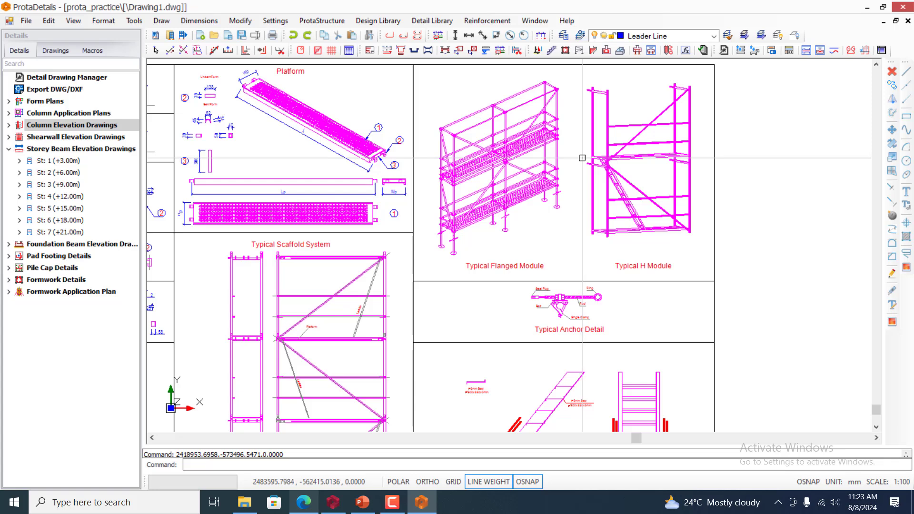
pyautogui.scroll(-3, 580, 158)
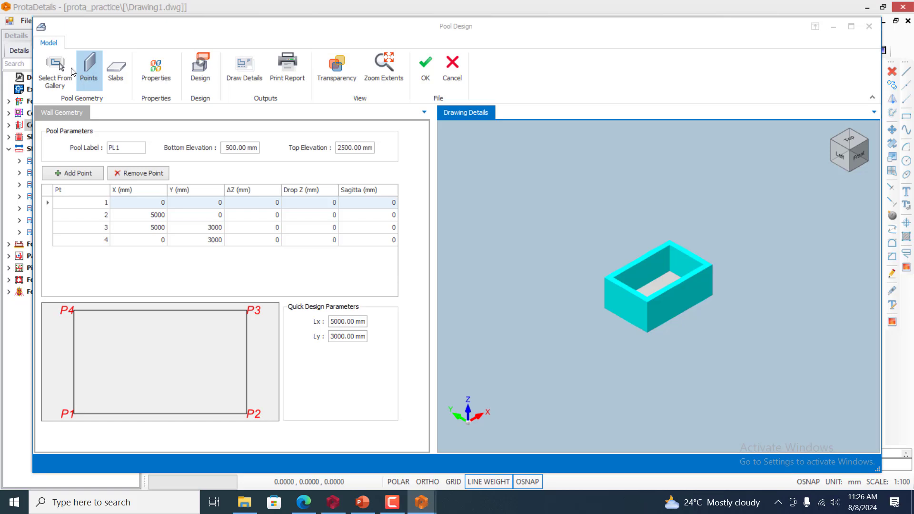
# Replace the current pool design with the gallery's pool type whose floor slopes between two flat ends
pyautogui.click(58, 69)
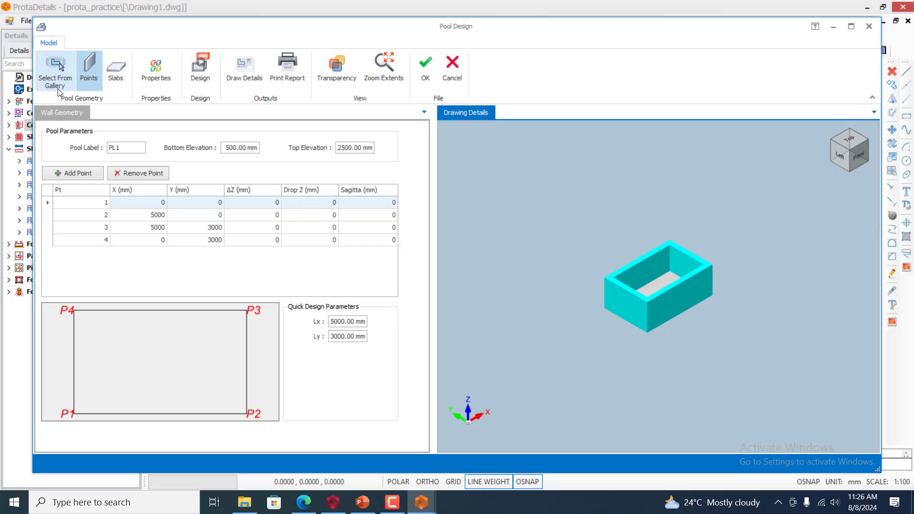
pyautogui.click(48, 80)
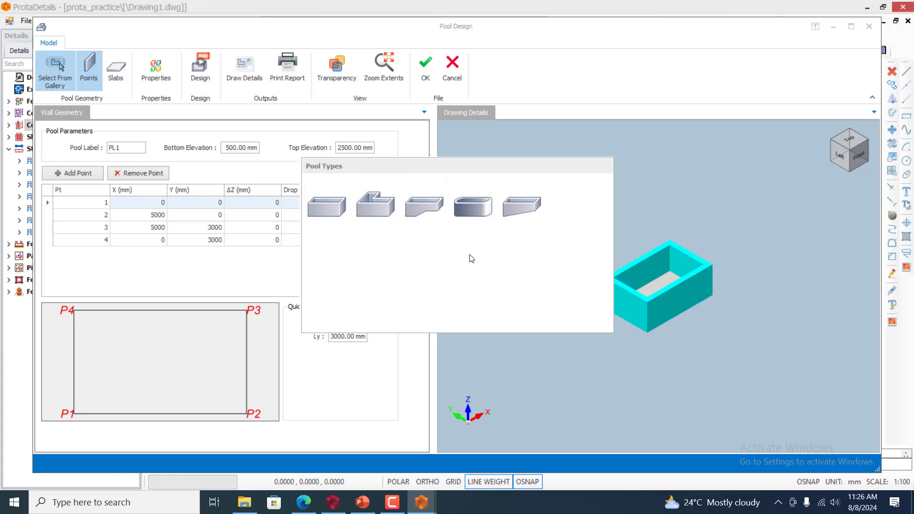
pyautogui.click(431, 206)
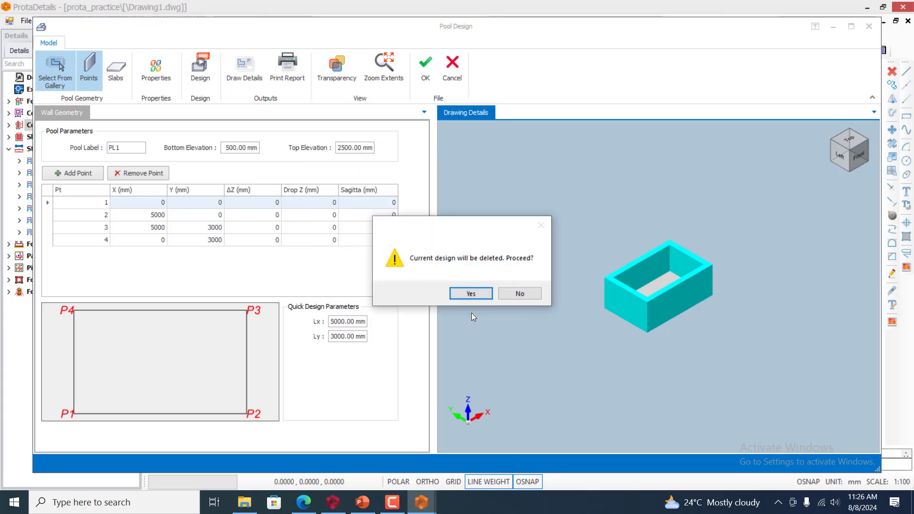
pyautogui.click(468, 293)
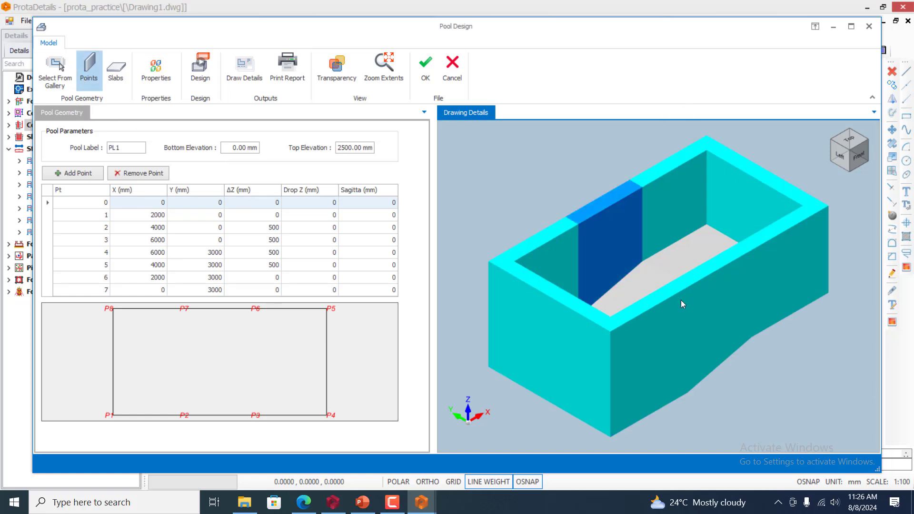
# Examine the pool's 3D model from different angles and its slab geometry
pyautogui.scroll(-6, 681, 300)
pyautogui.scroll(3, 699, 282)
pyautogui.scroll(3, 696, 279)
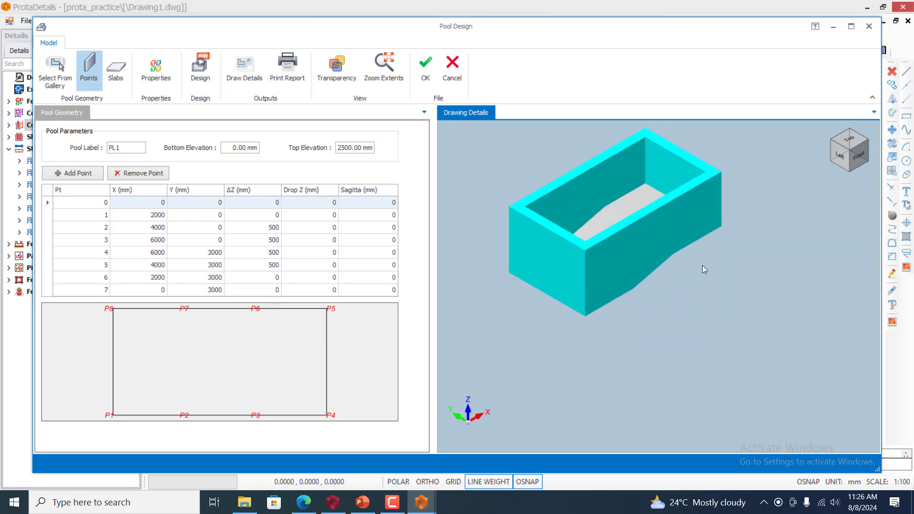
pyautogui.moveTo(684, 268); pyautogui.dragTo(662, 290, button='middle')
pyautogui.scroll(3, 609, 142)
pyautogui.scroll(-3, 607, 142)
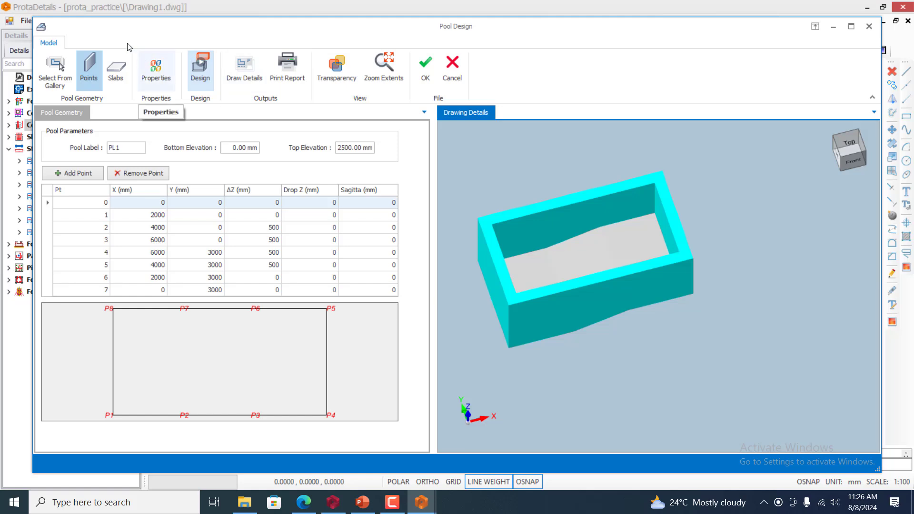
pyautogui.click(110, 65)
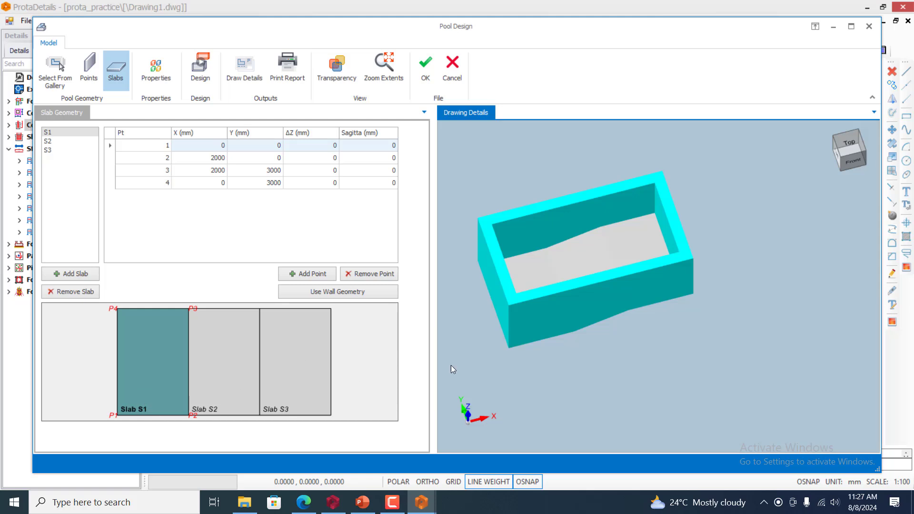
# Apply the wall geometry to slab S1 of the pool and inspect the resulting 3D model from above and the front
pyautogui.moveTo(701, 307)
pyautogui.mouseDown(button='middle')
pyautogui.moveTo(701, 323)
pyautogui.moveTo(675, 316)
pyautogui.moveTo(685, 321)
pyautogui.moveTo(693, 307)
pyautogui.moveTo(699, 321)
pyautogui.moveTo(650, 256)
pyautogui.mouseUp(button='middle')
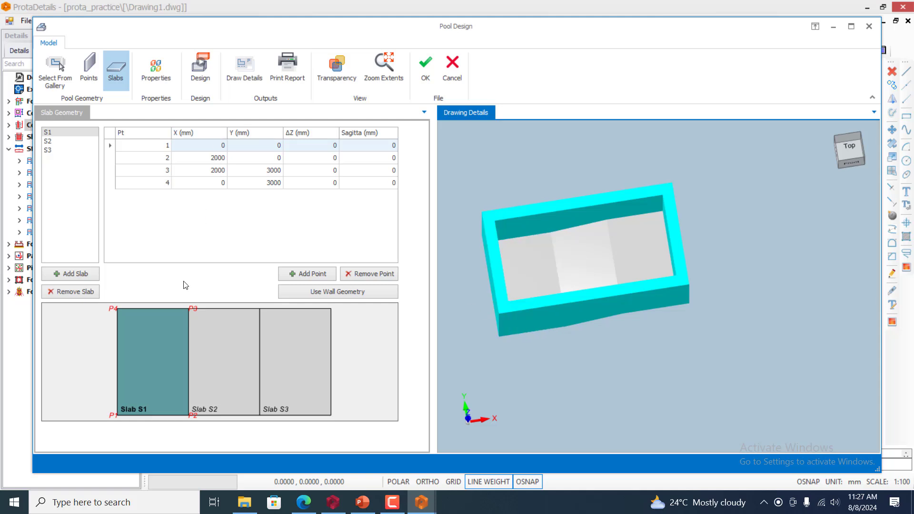
pyautogui.click(302, 291)
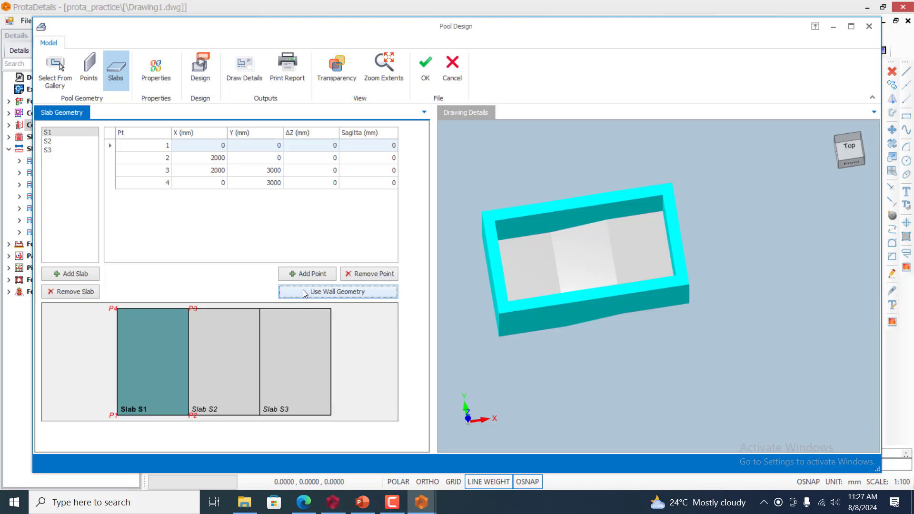
pyautogui.click(340, 292)
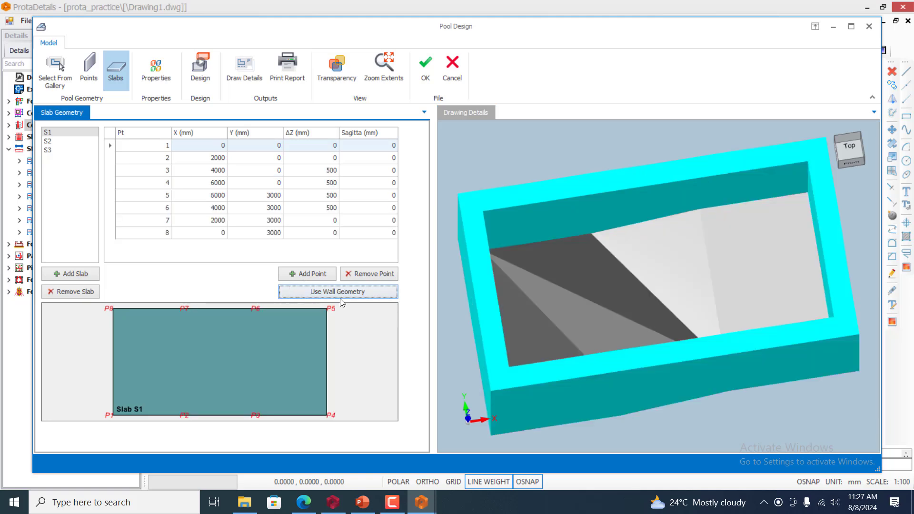
pyautogui.scroll(-5, 582, 218)
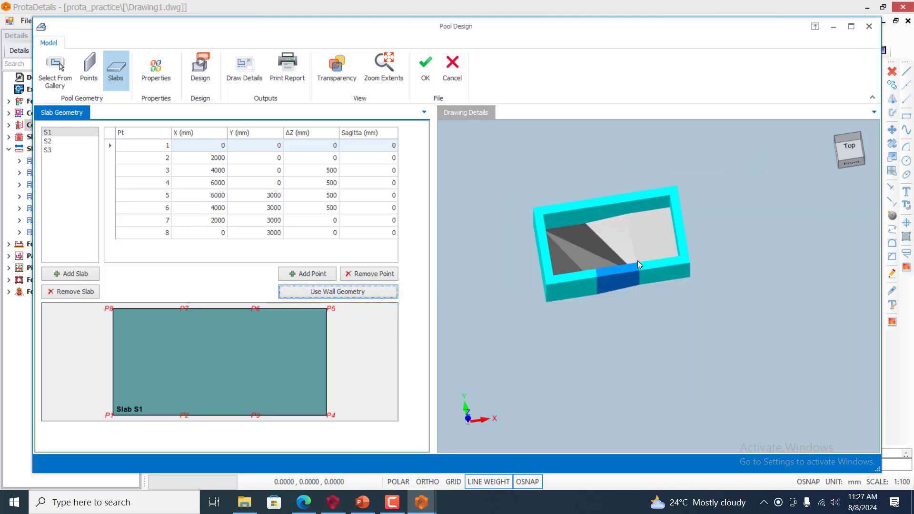
pyautogui.scroll(-5, 641, 238)
pyautogui.moveTo(651, 273)
pyautogui.mouseDown(button='middle')
pyautogui.moveTo(642, 266)
pyautogui.moveTo(647, 228)
pyautogui.moveTo(667, 174)
pyautogui.moveTo(611, 130)
pyautogui.moveTo(599, 198)
pyautogui.moveTo(663, 239)
pyautogui.moveTo(725, 196)
pyautogui.mouseUp(button='middle')
pyautogui.scroll(4, 641, 243)
pyautogui.moveTo(768, 187); pyautogui.dragTo(733, 181, button='middle')
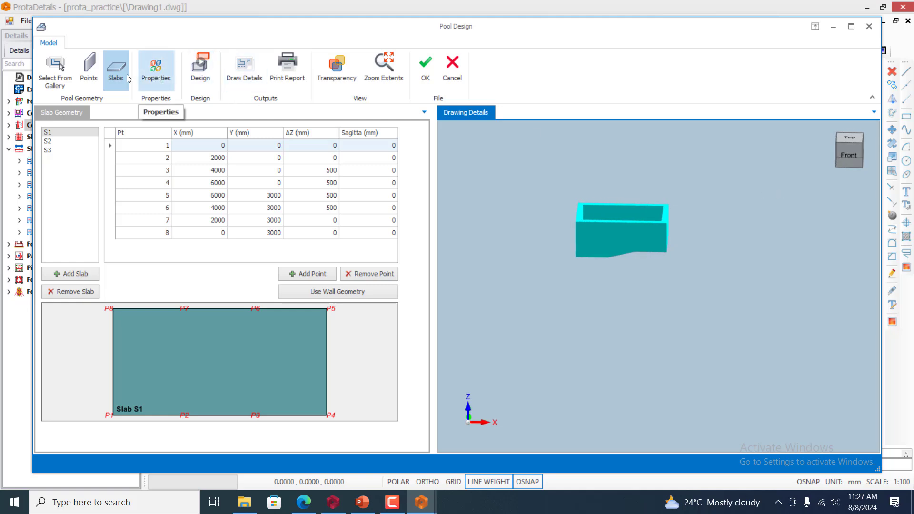
# Review the pool types available in the gallery
pyautogui.click(62, 66)
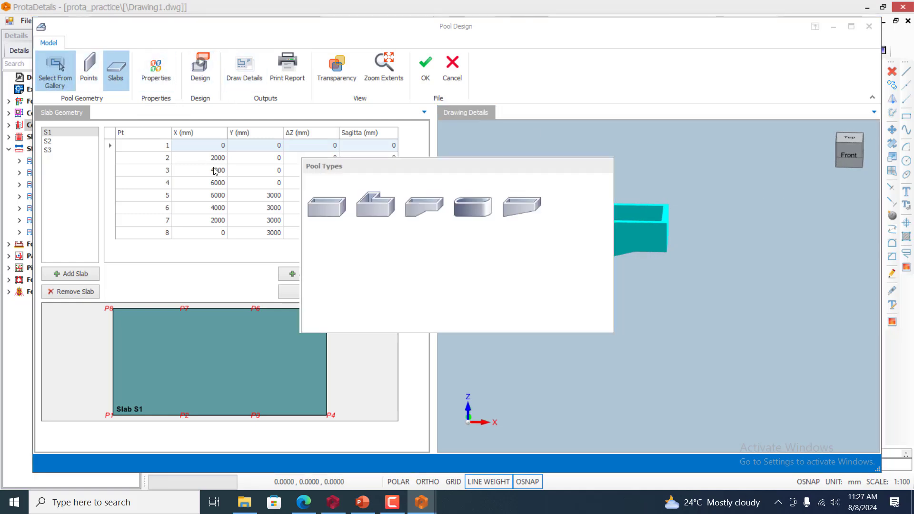
pyautogui.click(425, 207)
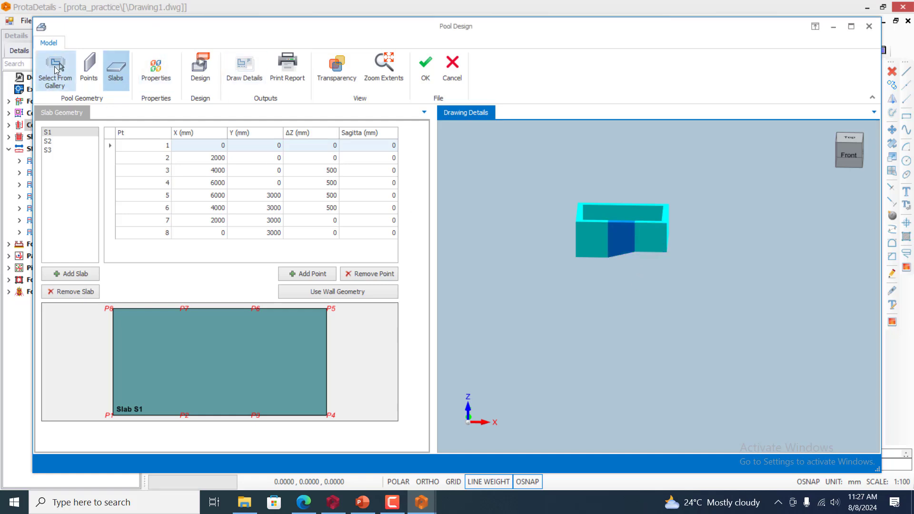
pyautogui.click(57, 69)
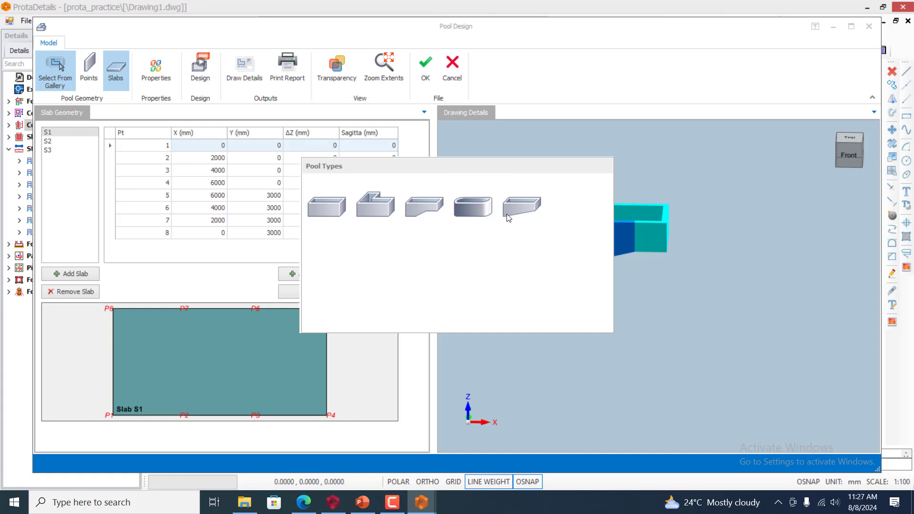
pyautogui.click(322, 199)
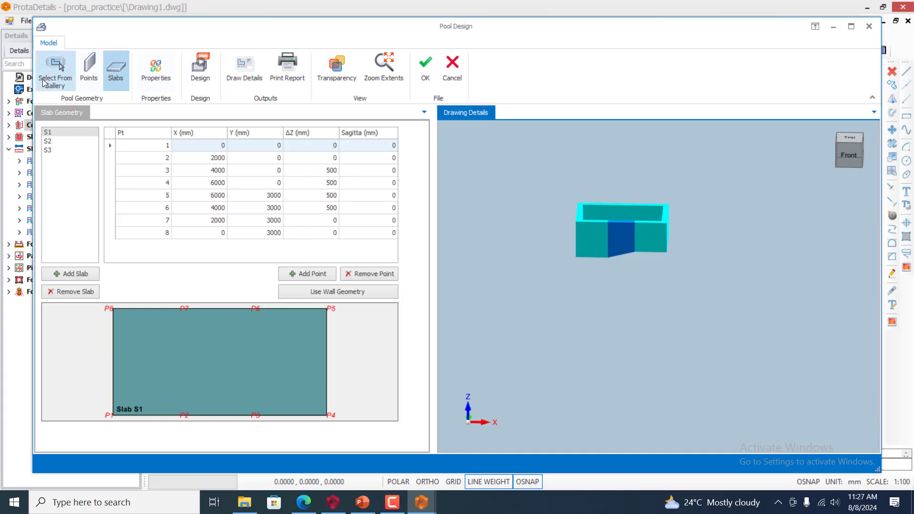
pyautogui.click(57, 72)
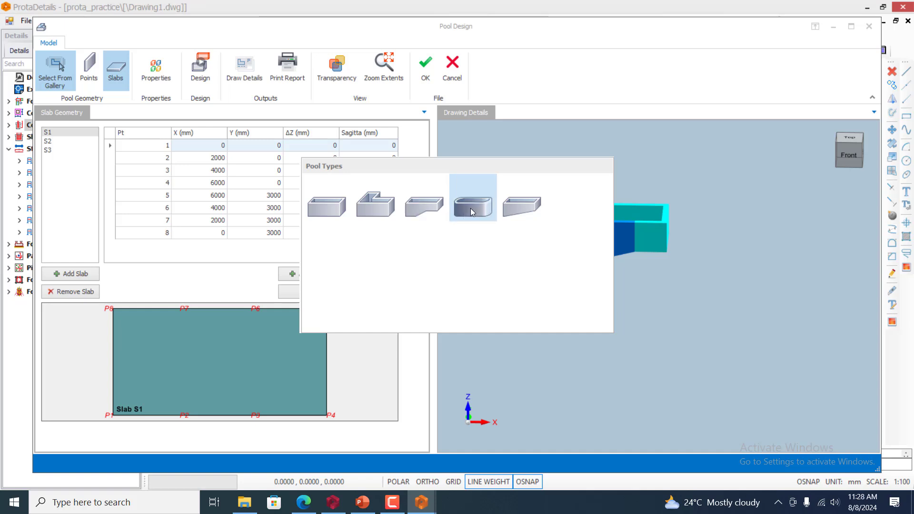
pyautogui.click(100, 187)
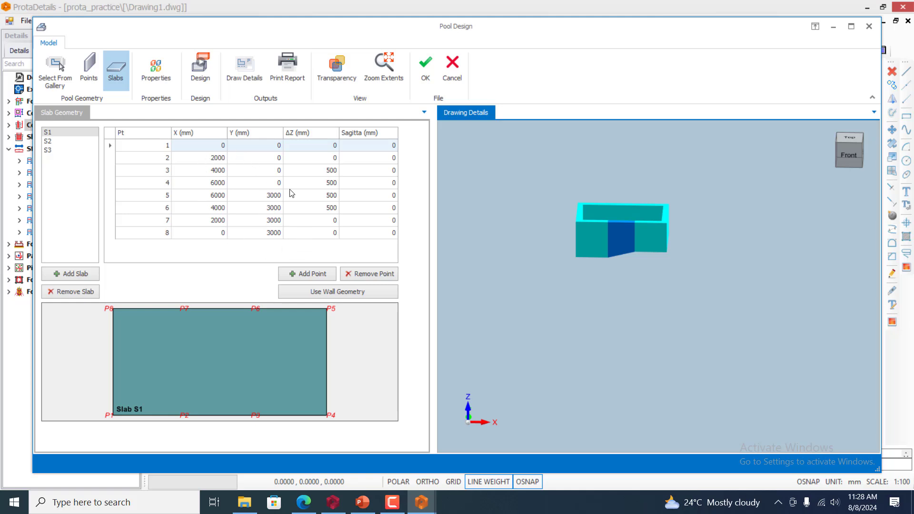
pyautogui.click(96, 196)
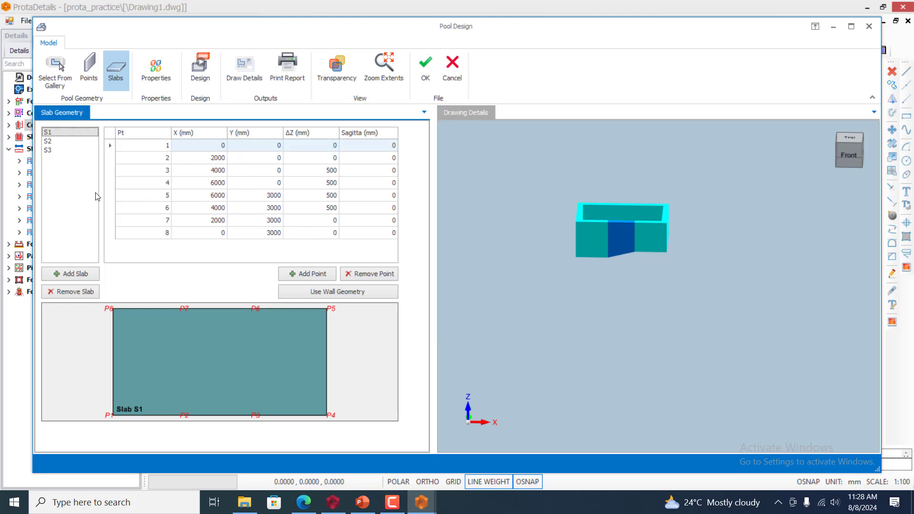
# Review slab S2's points and the pool's material and soil properties, and try to perform the rebar design
pyautogui.click(63, 142)
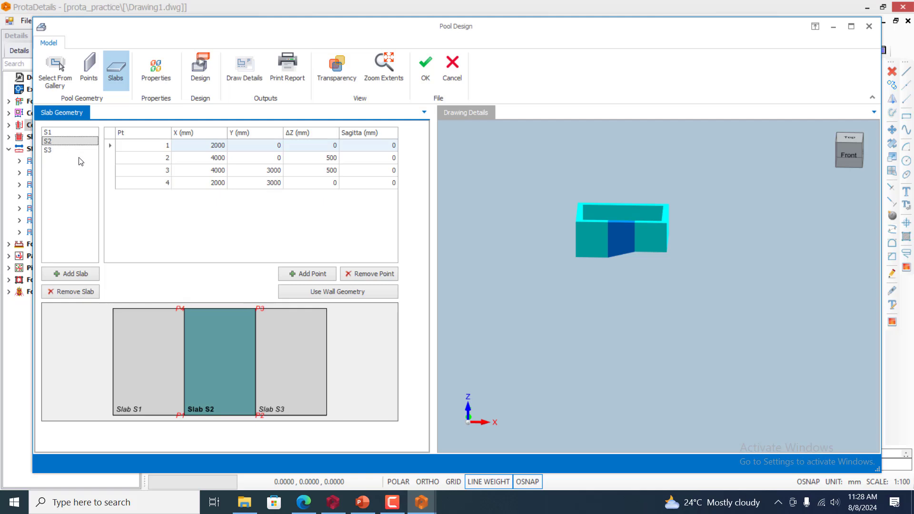
pyautogui.click(150, 84)
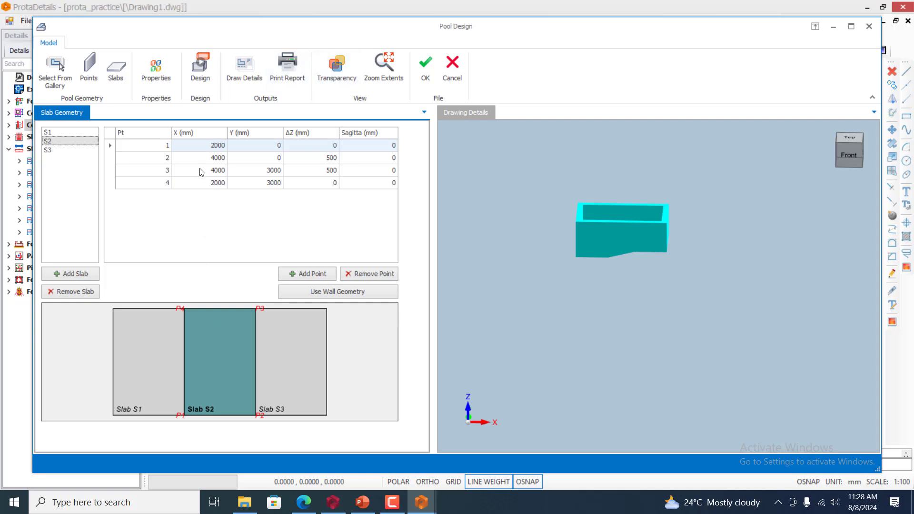
pyautogui.click(200, 72)
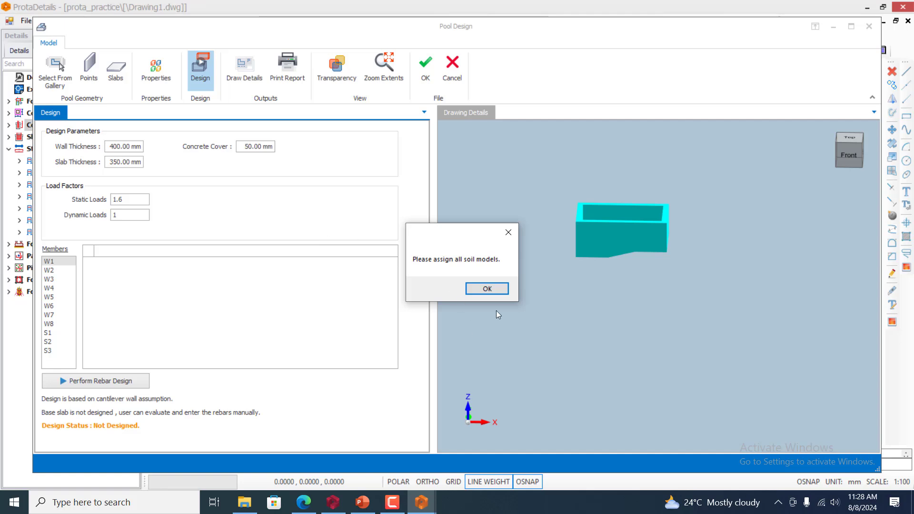
pyautogui.click(490, 289)
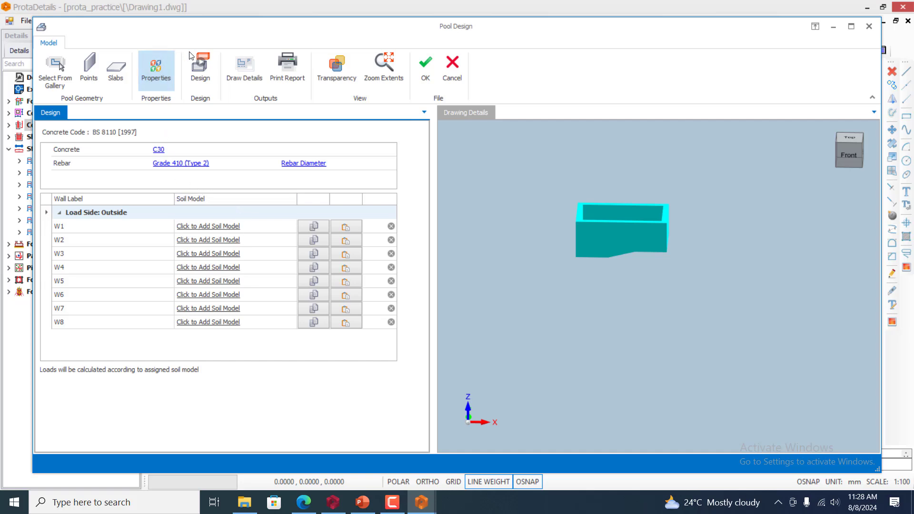
# Generate the pool's detail drawings, accept the pool design and place the output beside the scaffold details
pyautogui.click(256, 71)
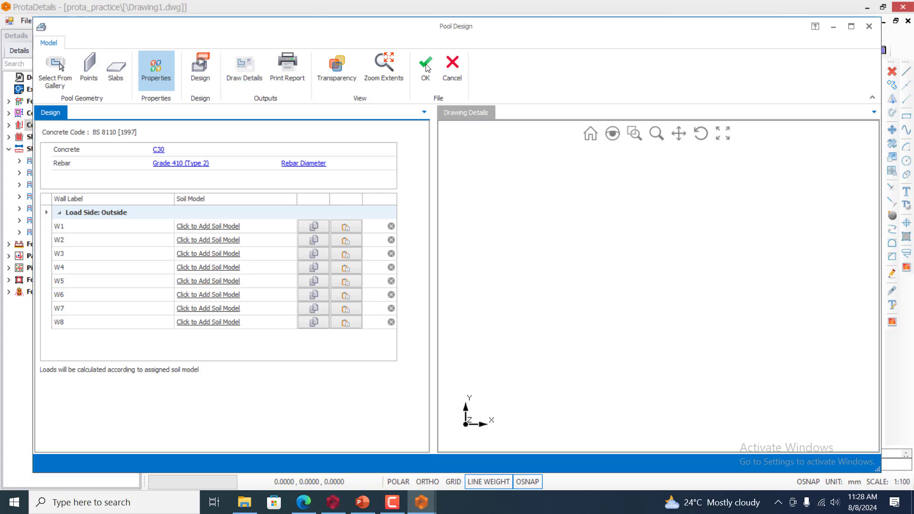
pyautogui.click(426, 67)
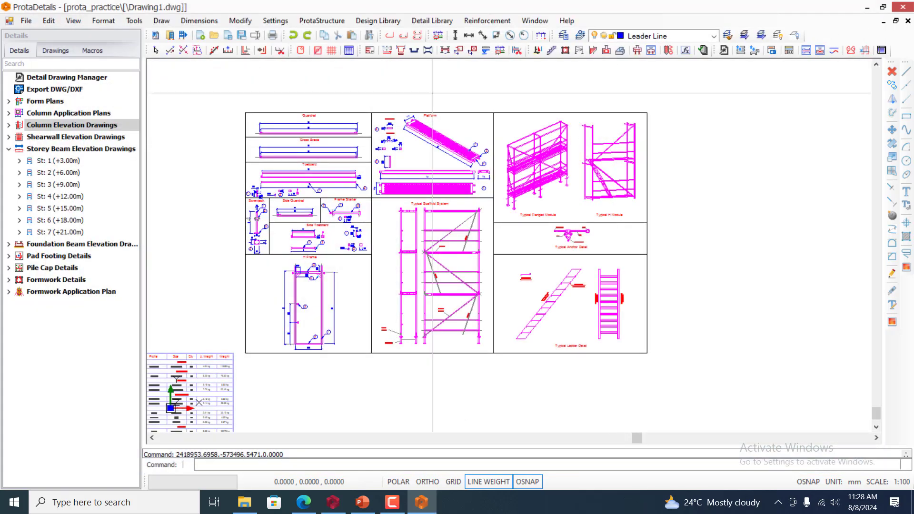
pyautogui.scroll(-2, 334, 73)
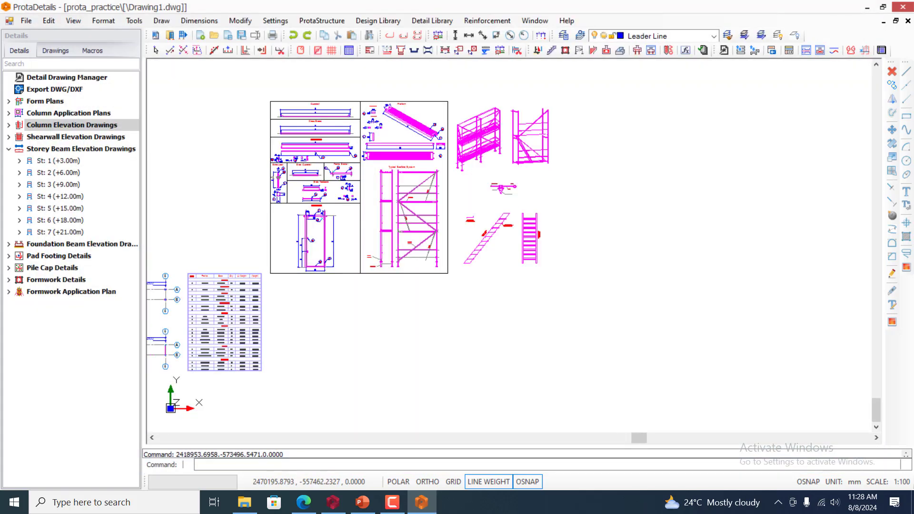
pyautogui.scroll(-2, 316, 95)
pyautogui.click(622, 239)
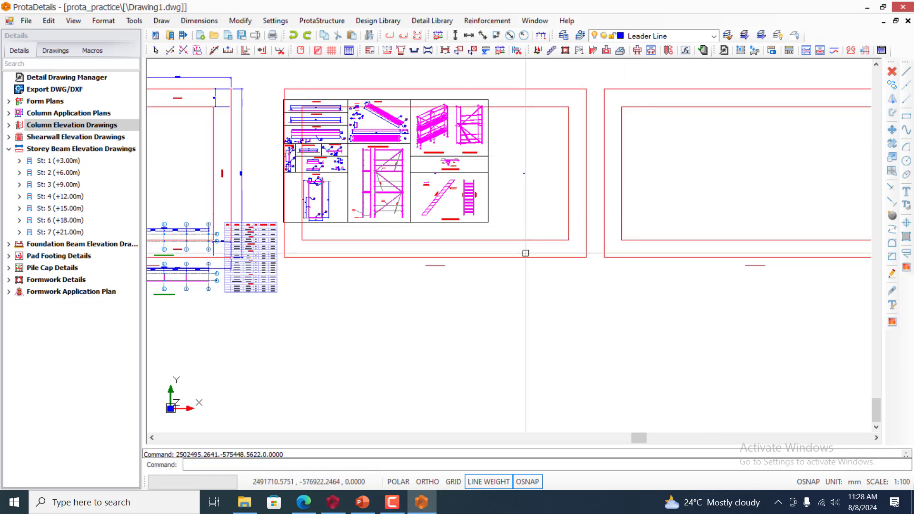
# Examine the layout of all detail drawings, from the form plan and column elevation to the stair, wall, pile cap and scaffold details
pyautogui.scroll(-3, 526, 254)
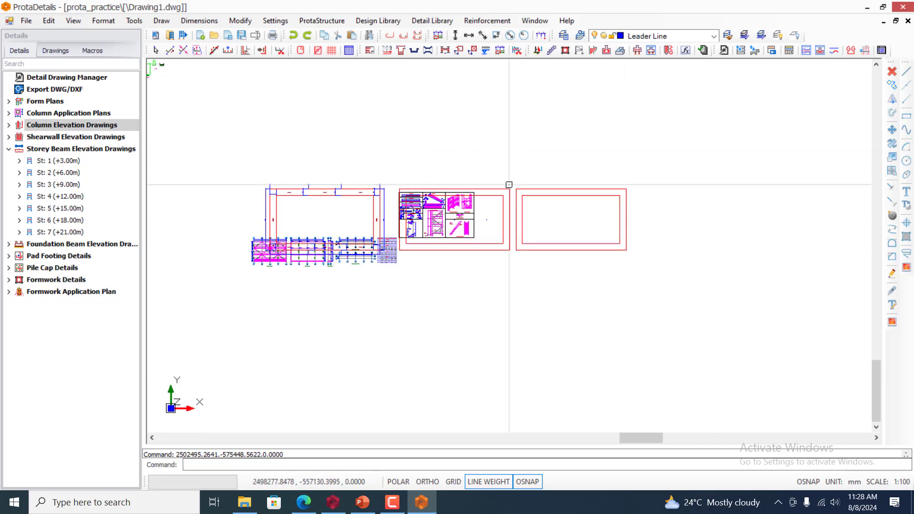
pyautogui.scroll(-2, 390, 175)
pyautogui.scroll(4, 389, 175)
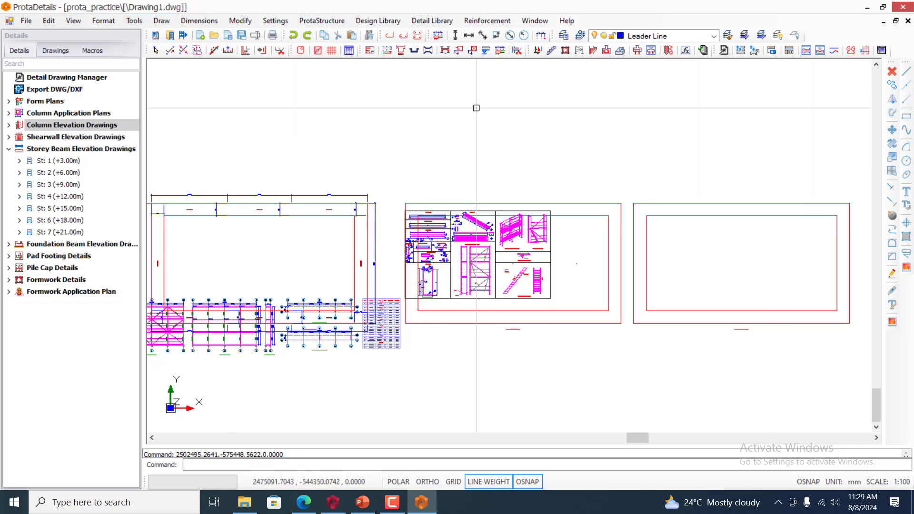
pyautogui.scroll(-3, 531, 176)
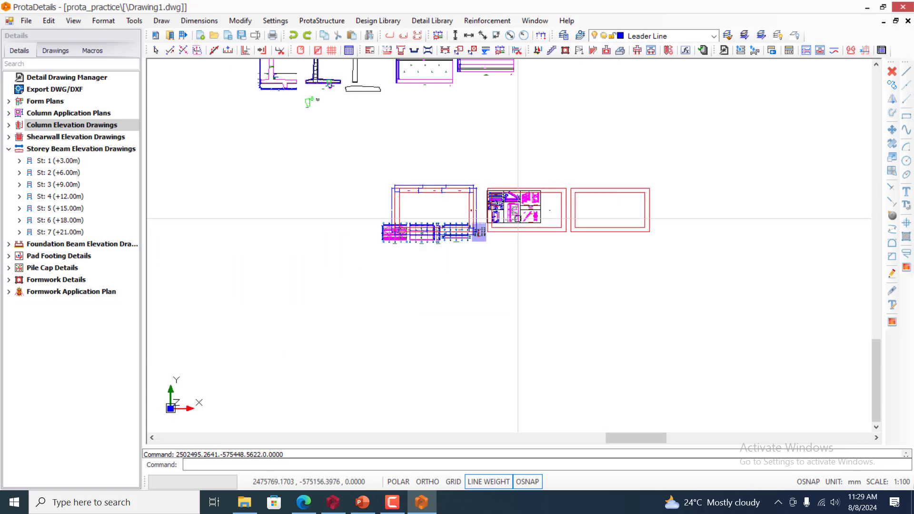
pyautogui.scroll(-1, 516, 219)
pyautogui.scroll(-3, 523, 190)
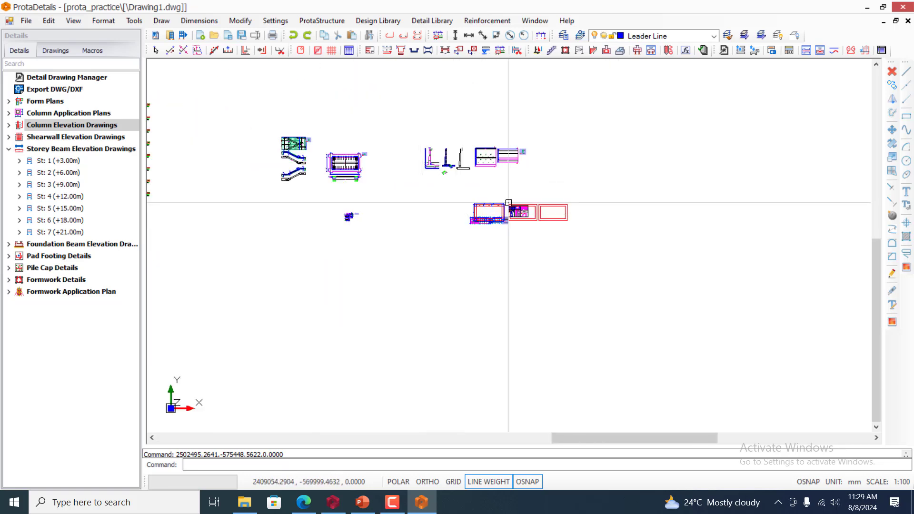
pyautogui.scroll(-1, 504, 214)
pyautogui.scroll(-1, 425, 245)
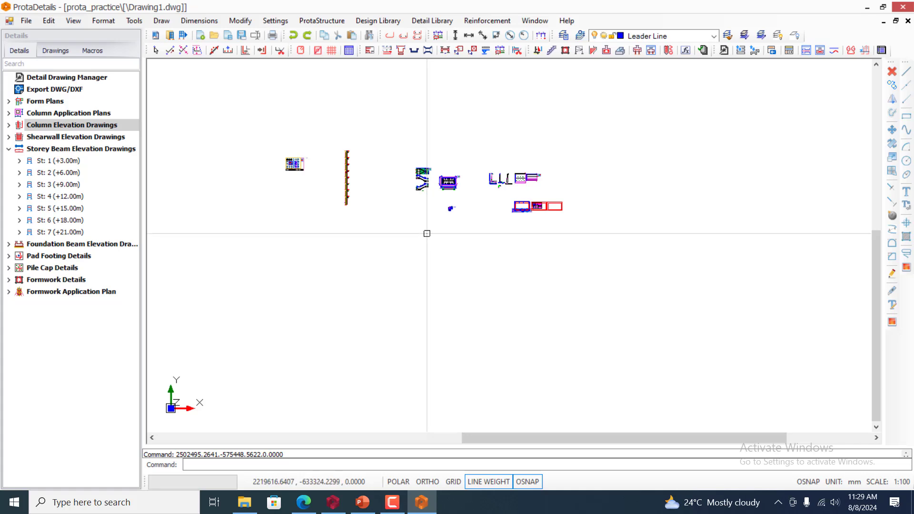
pyautogui.scroll(5, 362, 174)
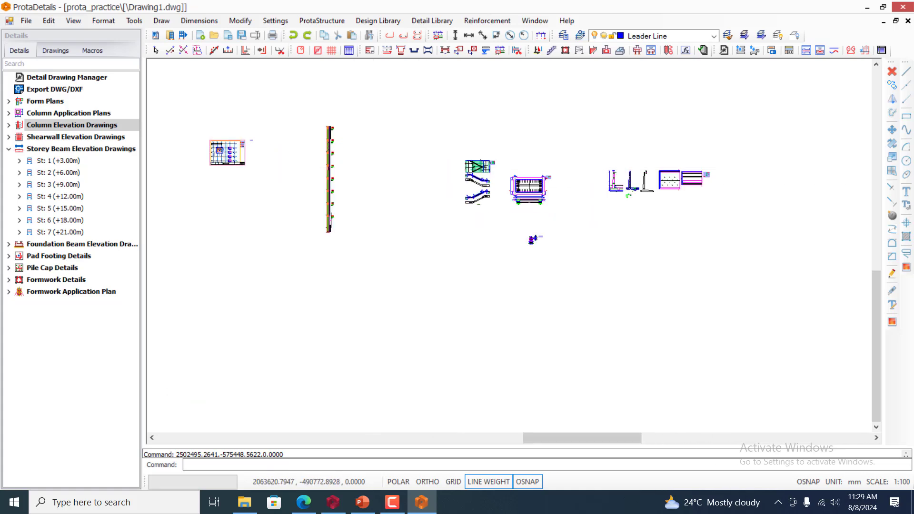
pyautogui.scroll(1, 355, 161)
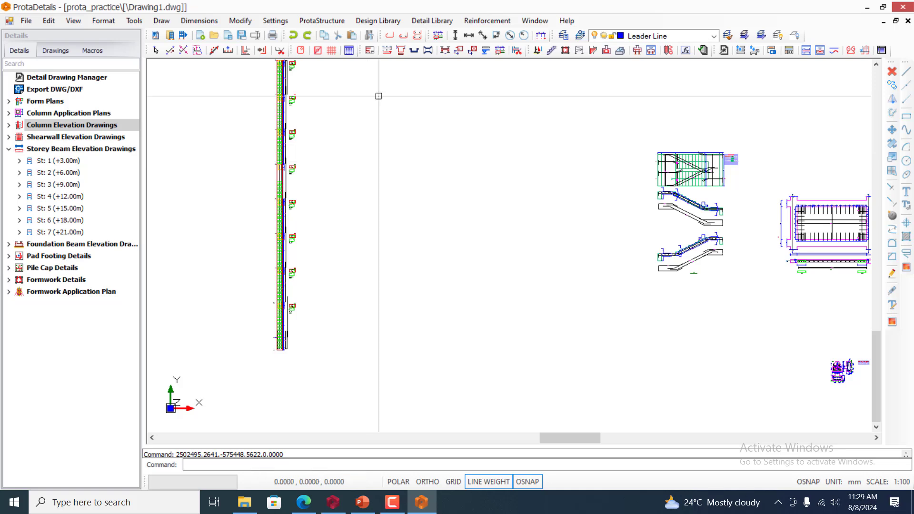
pyautogui.scroll(-4, 717, 164)
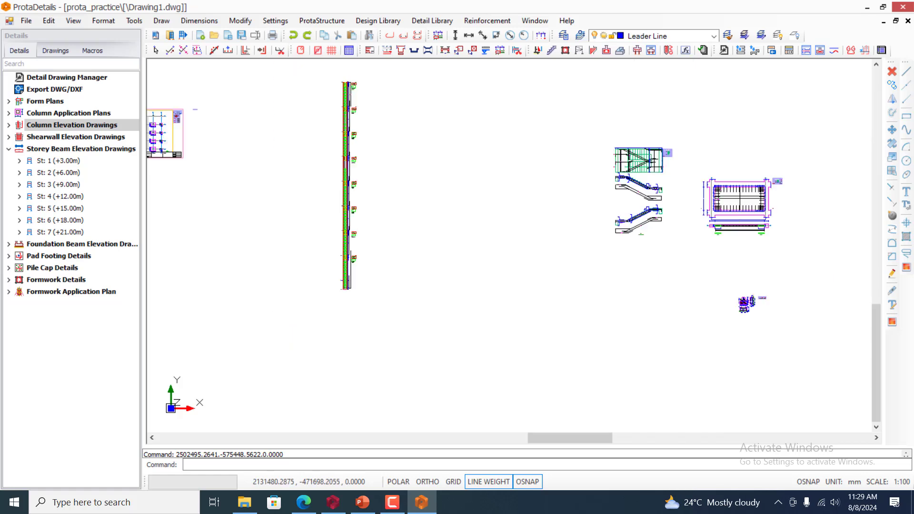
pyautogui.scroll(-1, 448, 195)
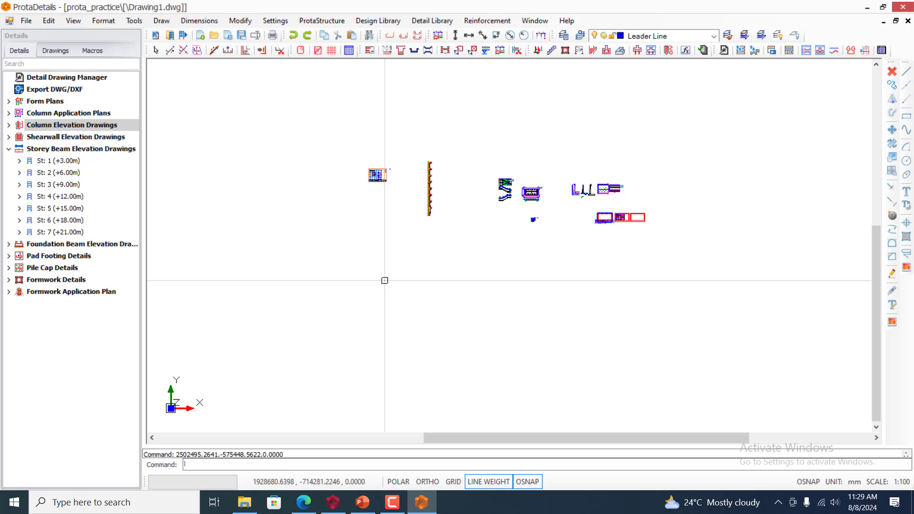
# With polar tracking on, draw a closed five-sided line outline around the left-hand details, with a horizontal base about 423500 mm long
pyautogui.write('l')
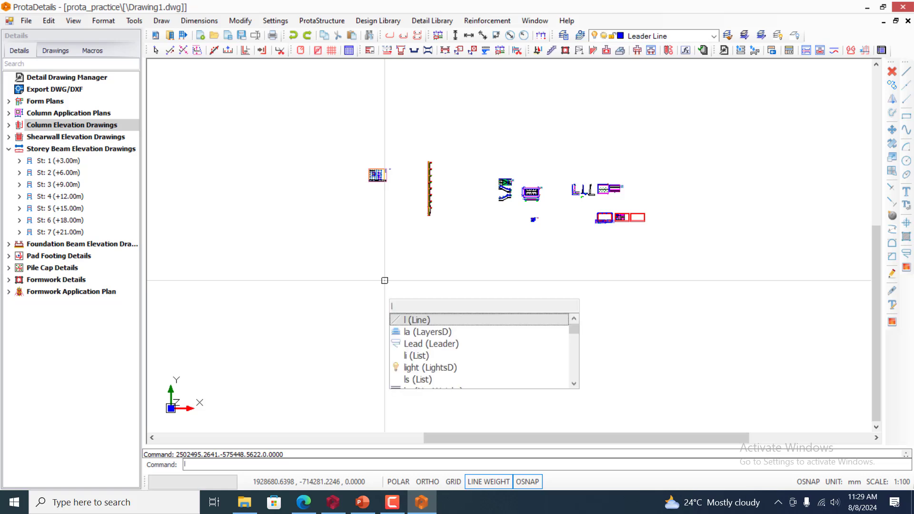
pyautogui.press('Return')
pyautogui.click(385, 281)
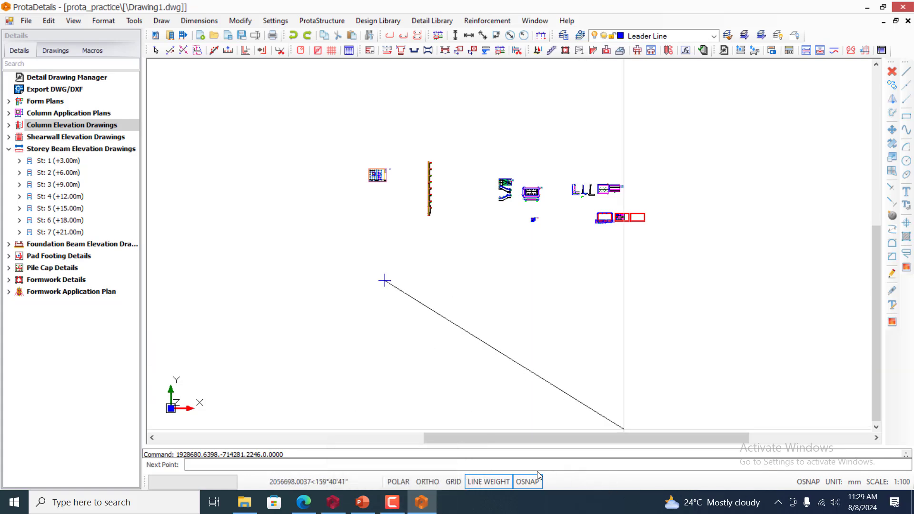
pyautogui.click(394, 482)
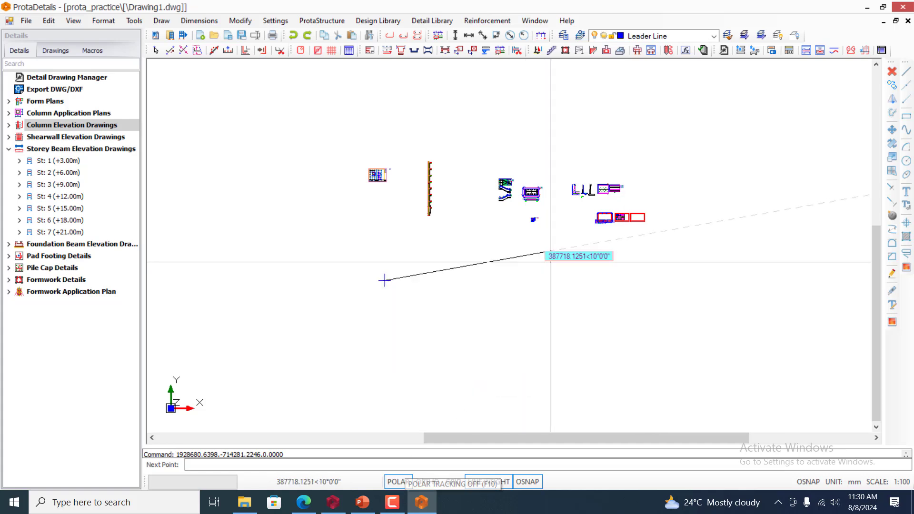
pyautogui.click(567, 281)
pyautogui.click(568, 236)
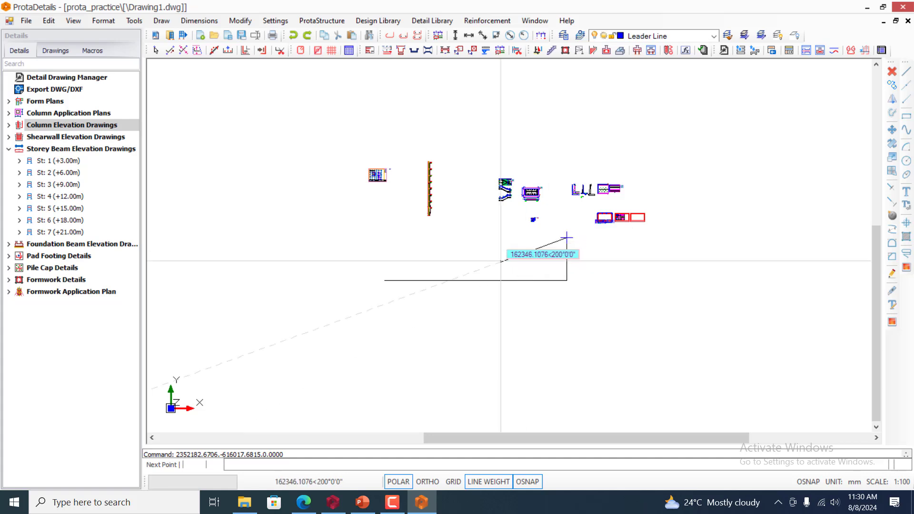
pyautogui.click(430, 123)
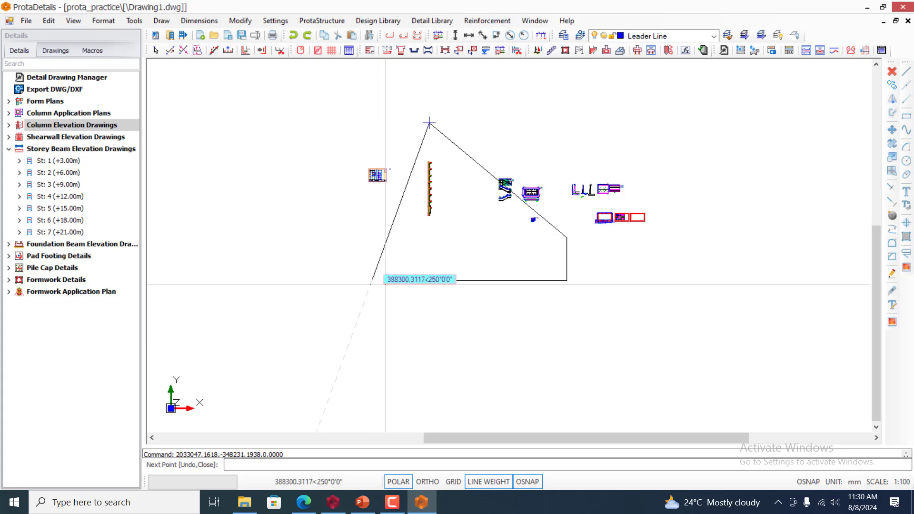
pyautogui.click(387, 242)
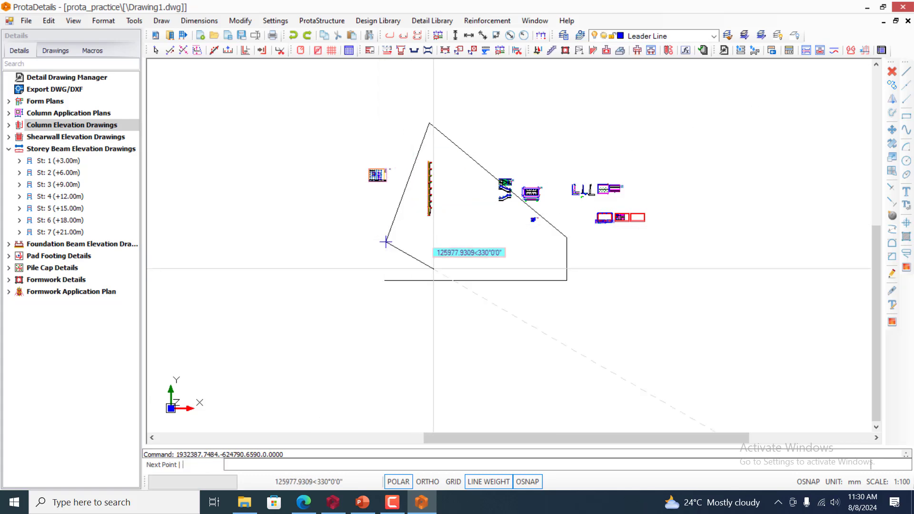
pyautogui.click(384, 280)
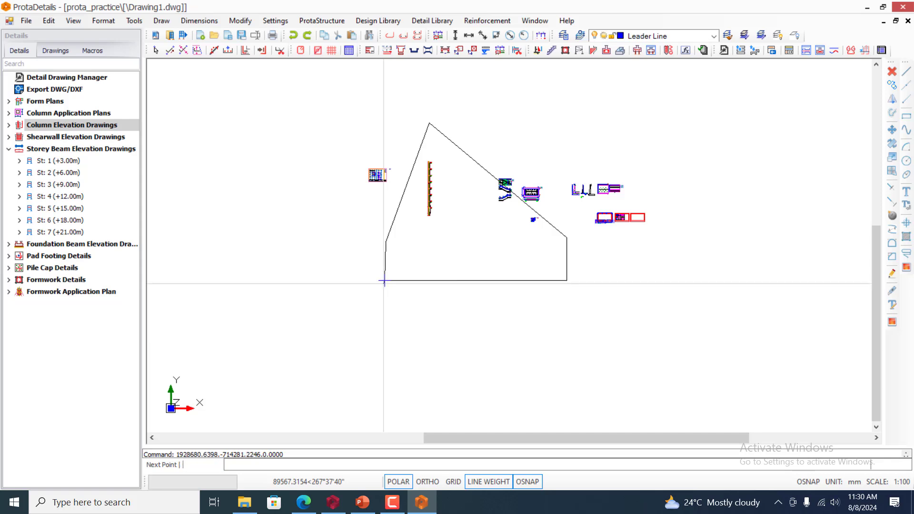
pyautogui.press('Escape')
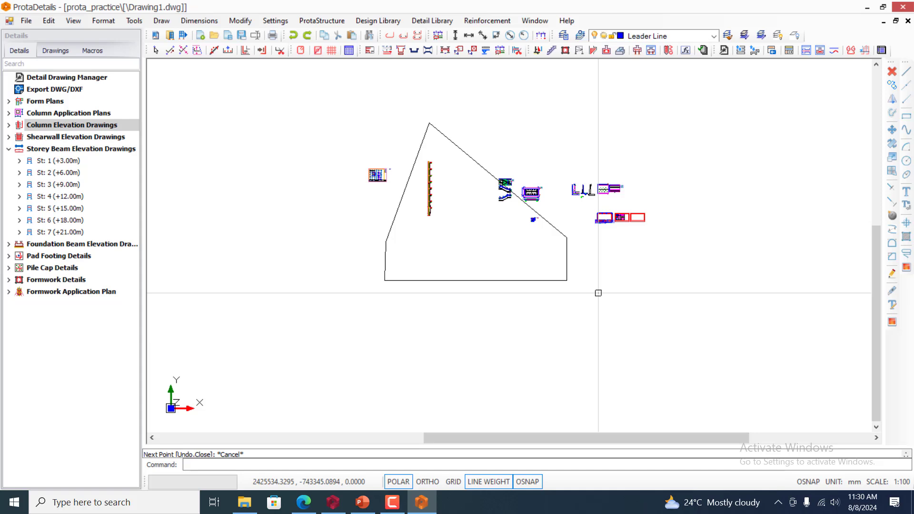
# Draw two connected lines beside the outline: a horizontal one about 203450 mm long and a steep one rising from its right end
pyautogui.write('l')
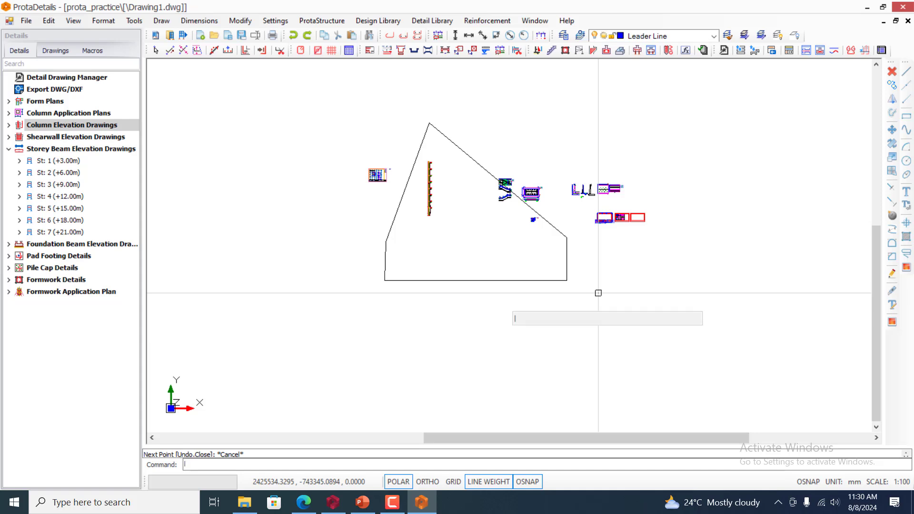
pyautogui.press('Return')
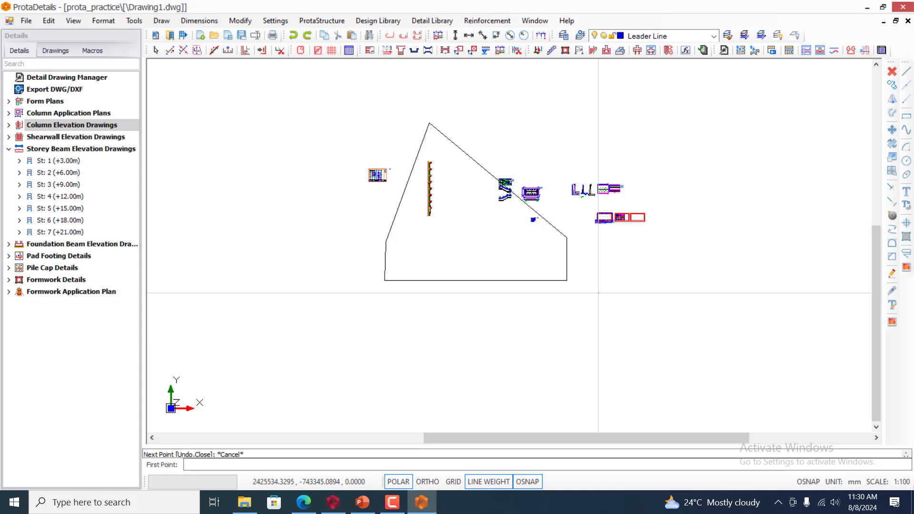
pyautogui.click(599, 293)
pyautogui.click(686, 293)
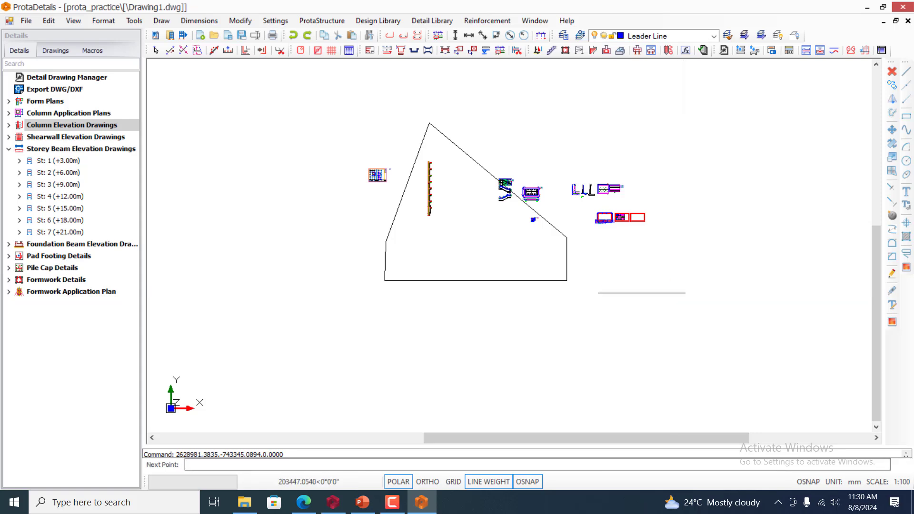
pyautogui.click(698, 219)
pyautogui.press('Escape')
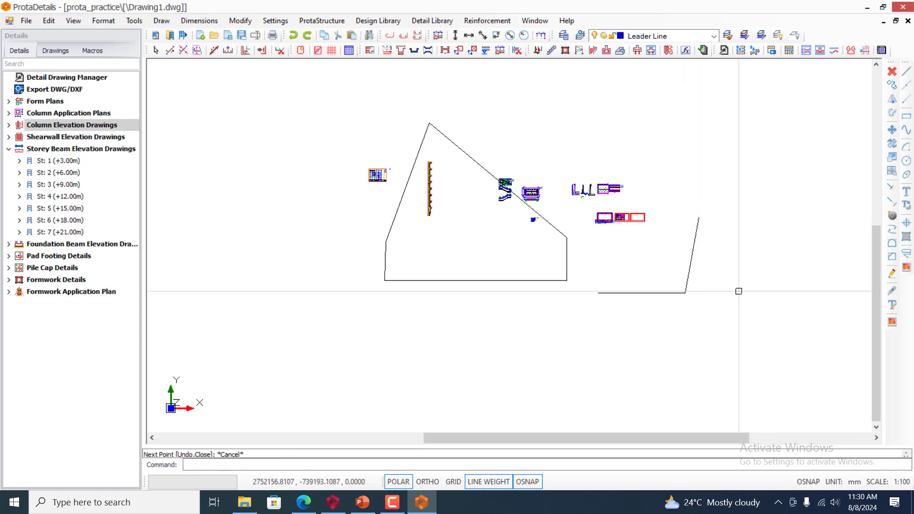
pyautogui.write('co')
pyautogui.press('Escape')
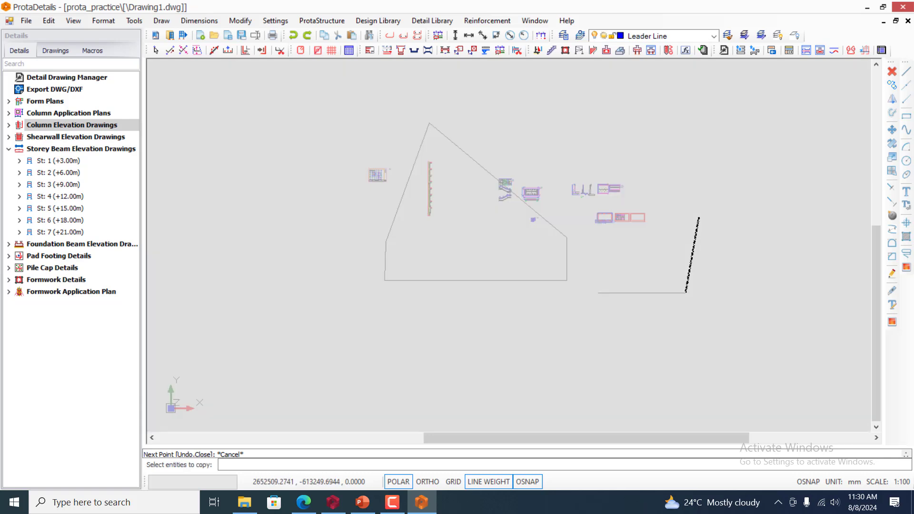
pyautogui.press('Escape')
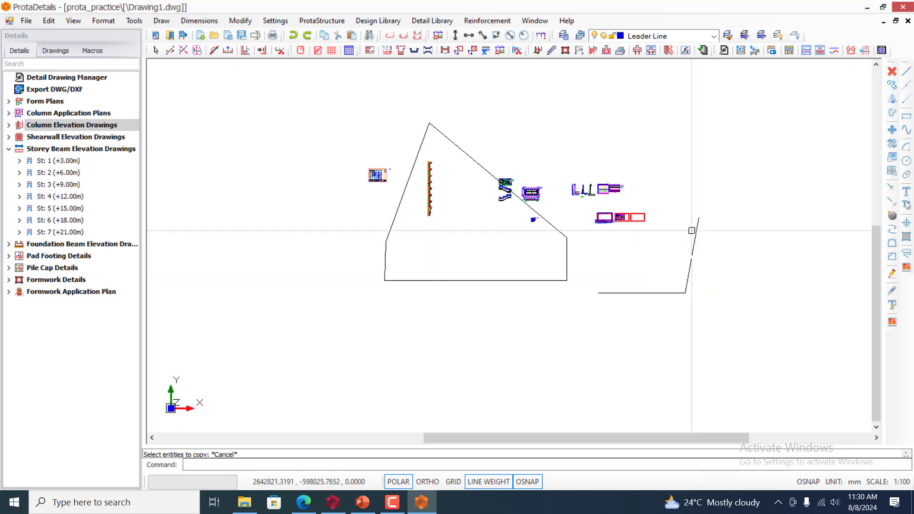
pyautogui.press('Escape')
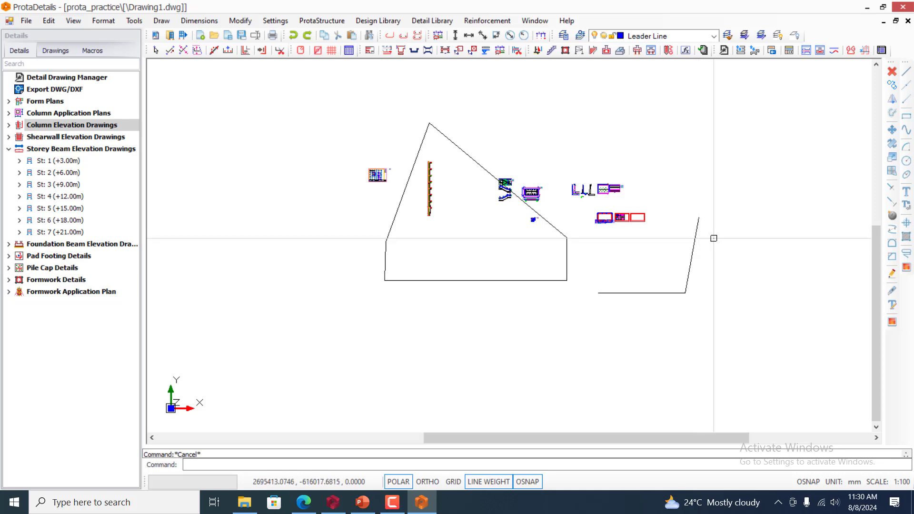
# Move the steep line to the right, clear of the end of the horizontal line
pyautogui.write('m')
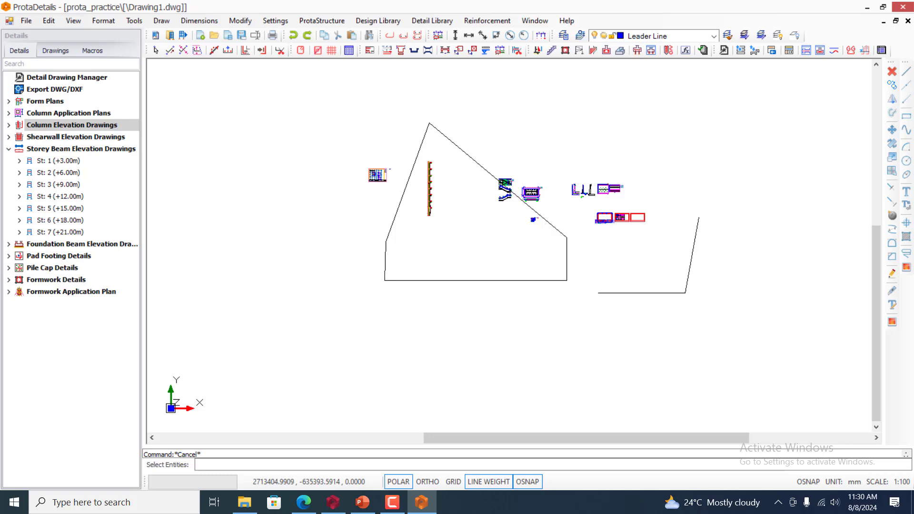
pyautogui.click(698, 234)
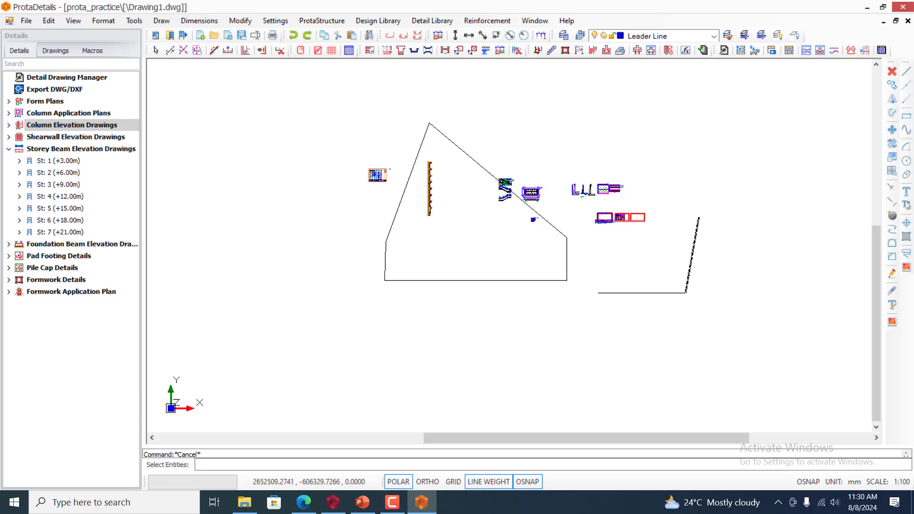
pyautogui.rightClick(698, 234)
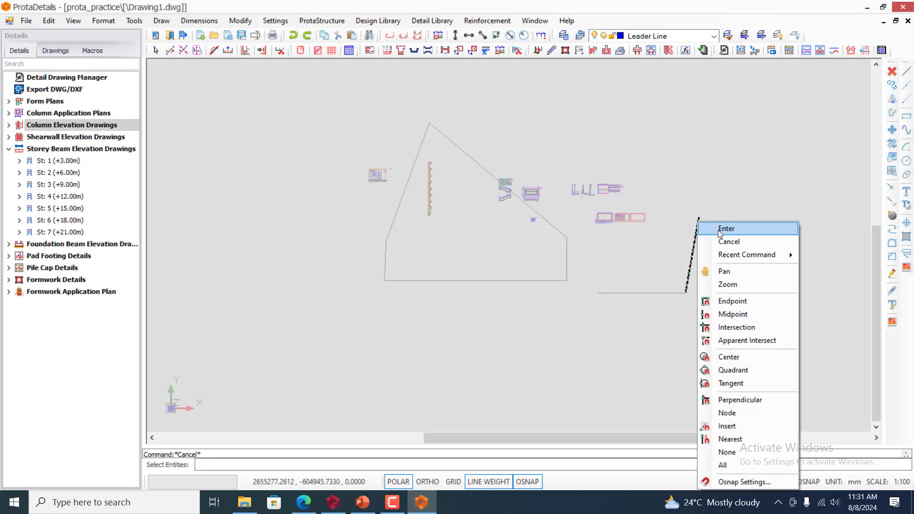
pyautogui.press('Return')
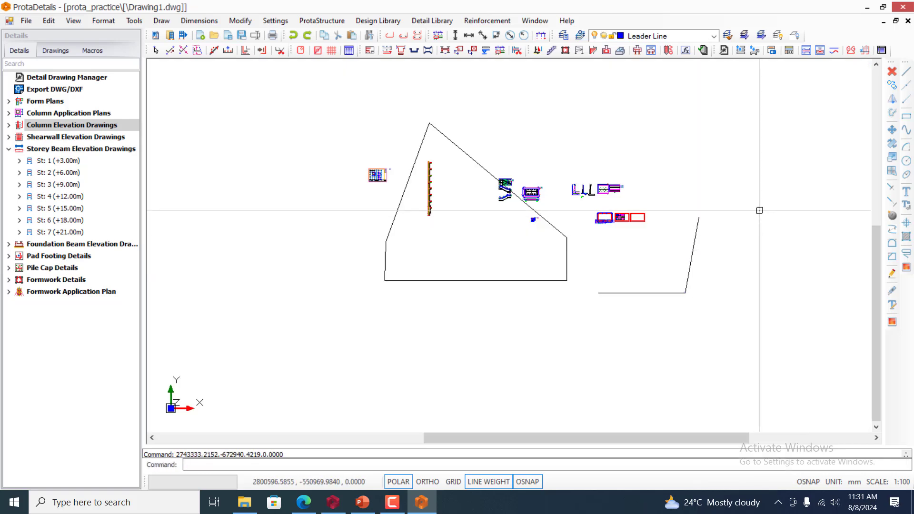
pyautogui.click(695, 254)
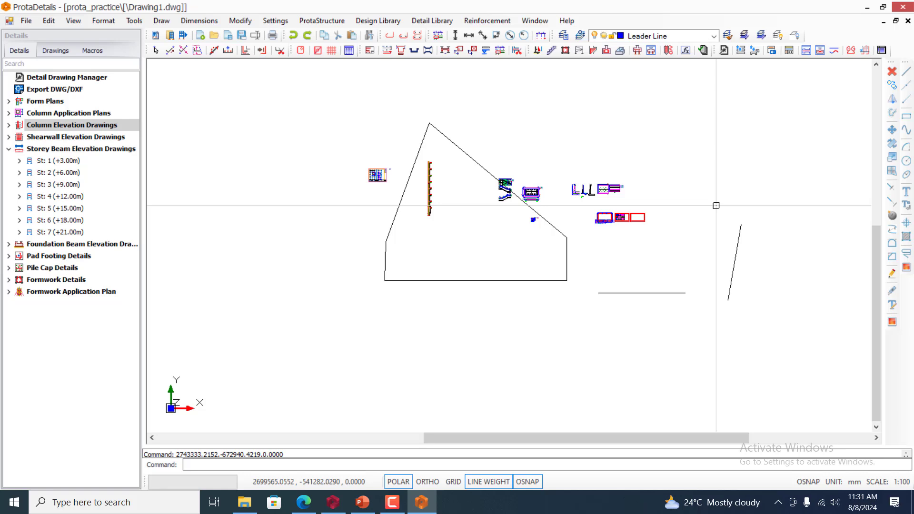
pyautogui.write('tr')
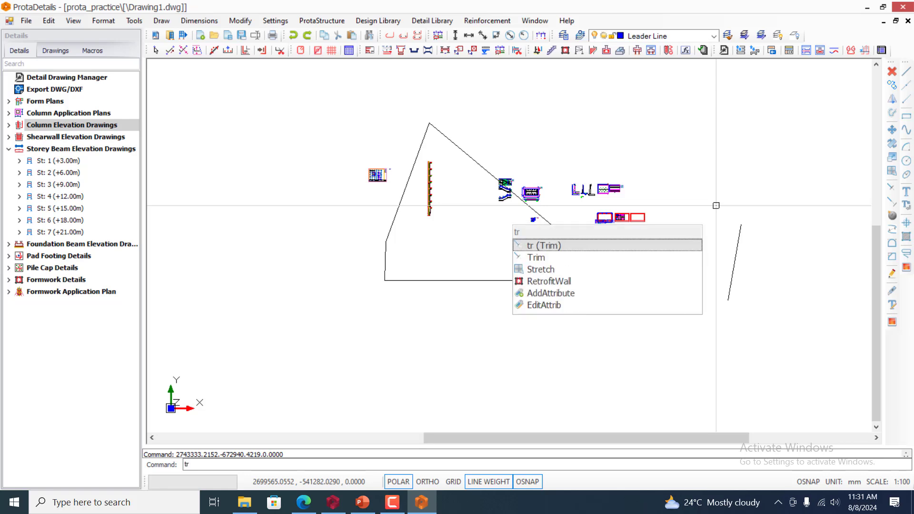
pyautogui.press('Return')
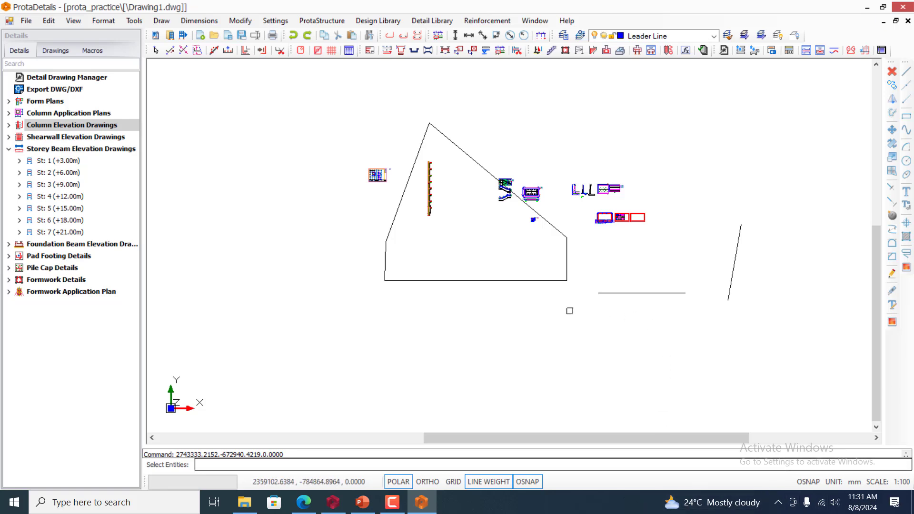
pyautogui.press('Escape')
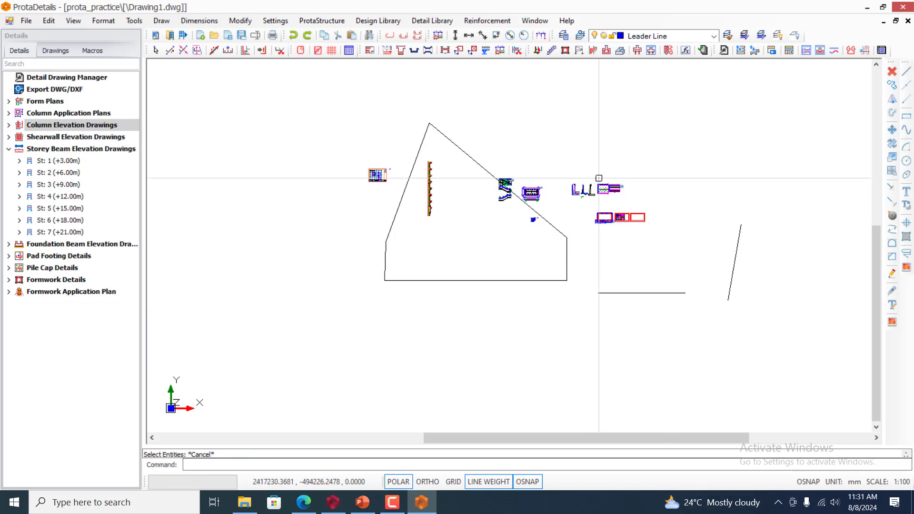
# Generate the Culvert 1 detail drawings with the default geometry and place them above and to the right of the retaining wall details
pyautogui.scroll(1, 600, 177)
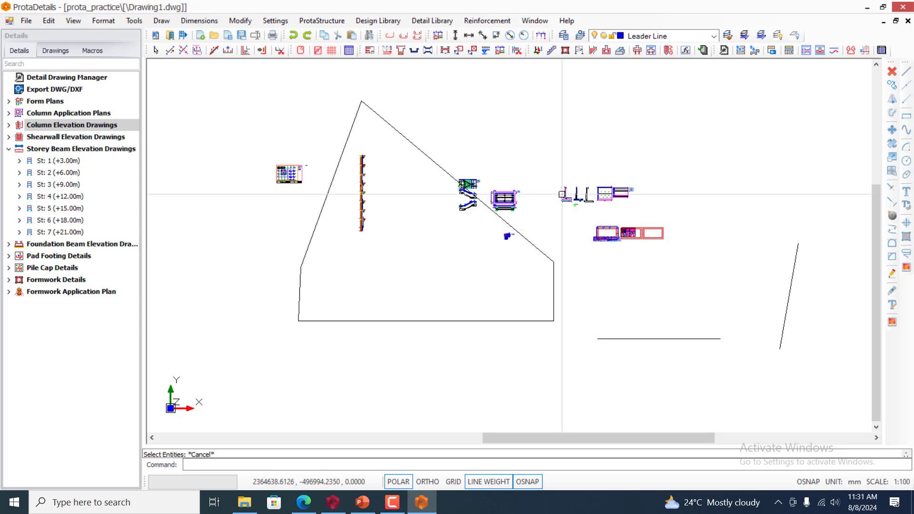
pyautogui.click(427, 49)
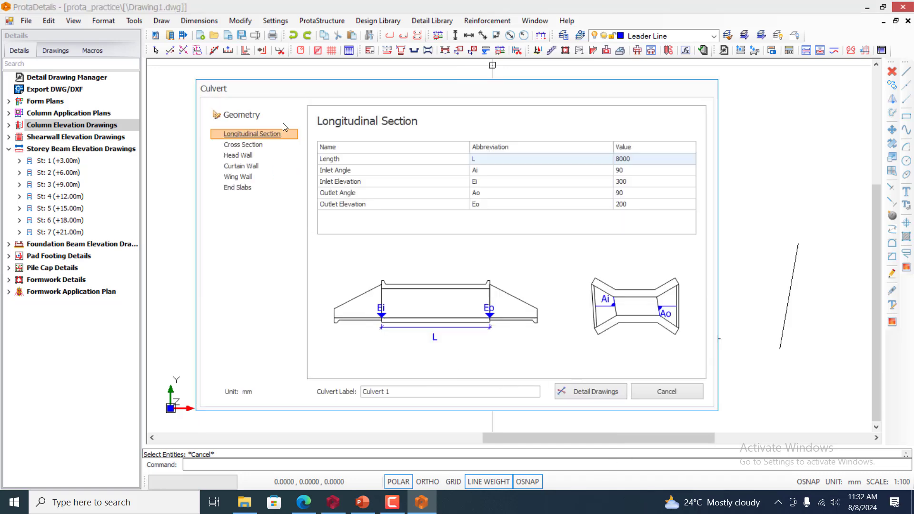
pyautogui.click(599, 392)
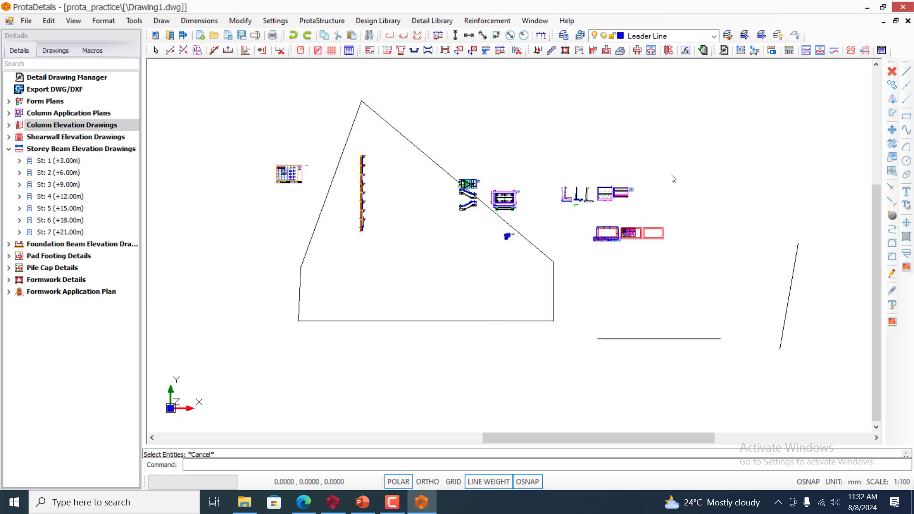
pyautogui.click(687, 154)
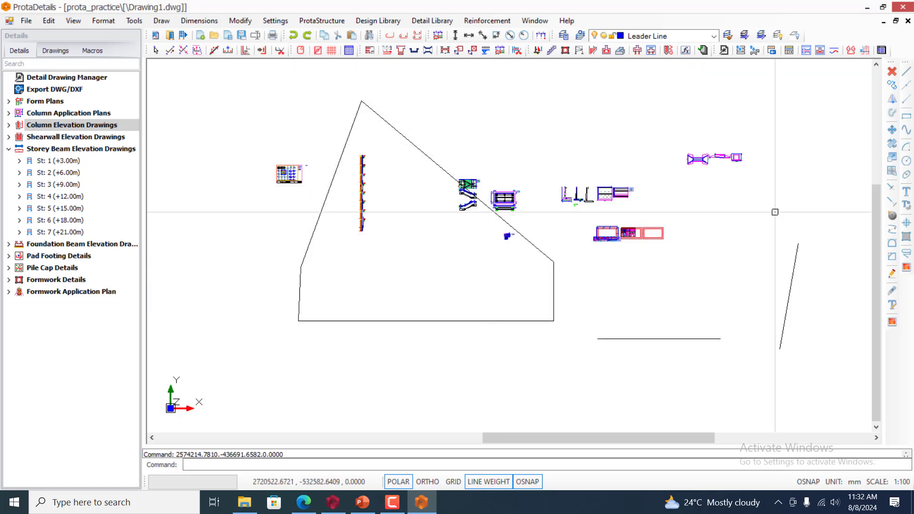
# Examine the culvert's plan, longitudinal section and cross section, including the wing wall dimensions
pyautogui.scroll(4, 741, 153)
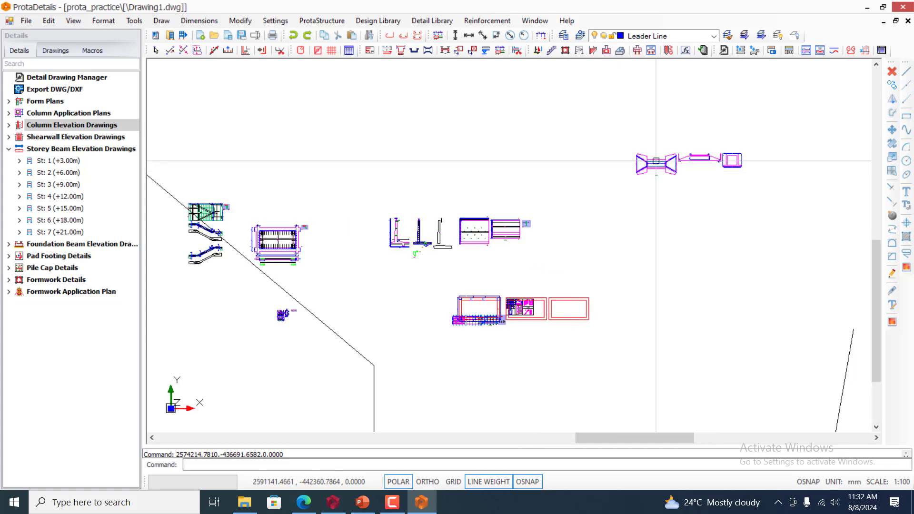
pyautogui.scroll(8, 657, 161)
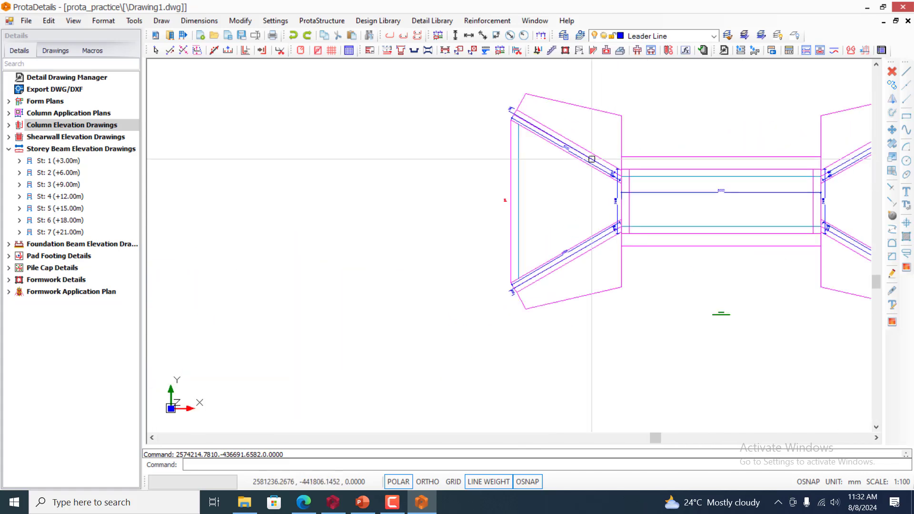
pyautogui.scroll(2, 589, 158)
pyautogui.scroll(-6, 500, 198)
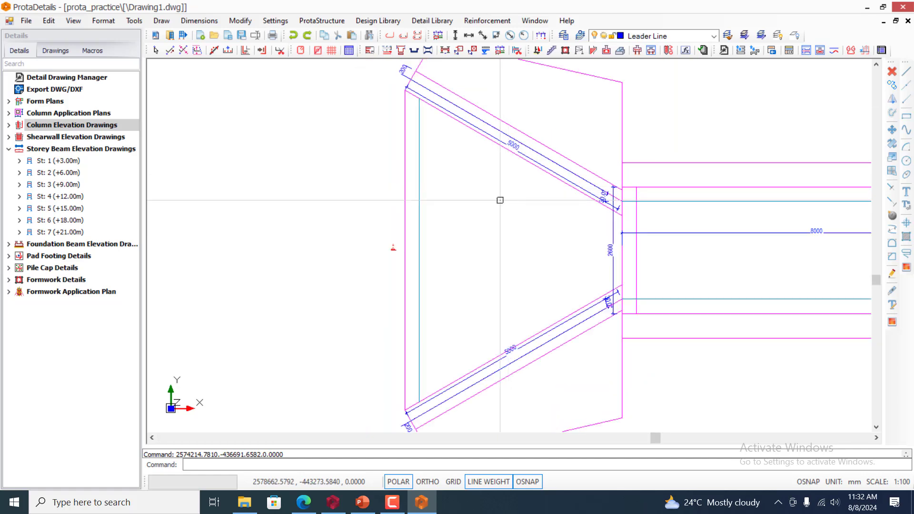
pyautogui.scroll(-6, 492, 230)
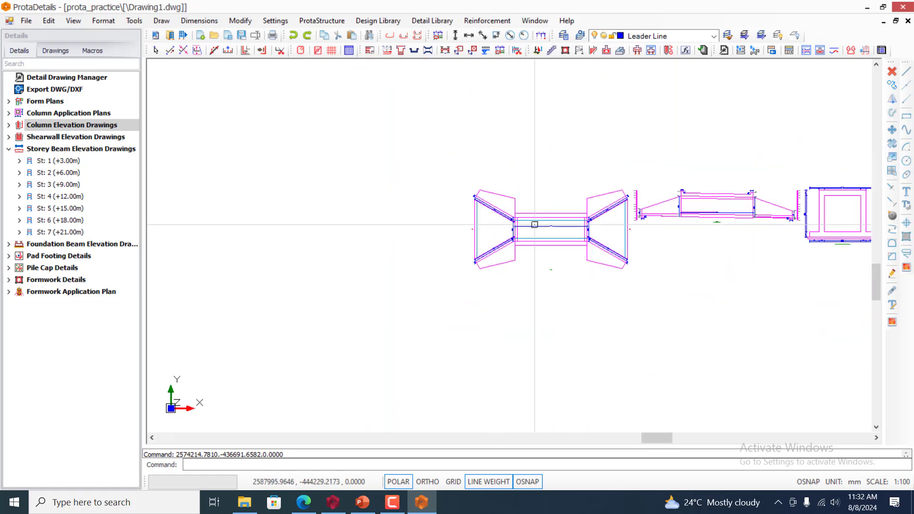
pyautogui.scroll(-2, 625, 242)
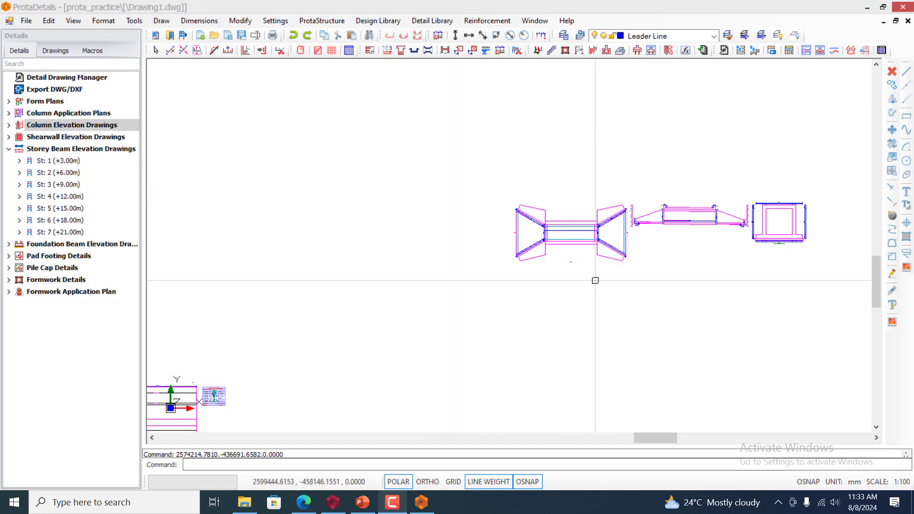
pyautogui.scroll(3, 769, 257)
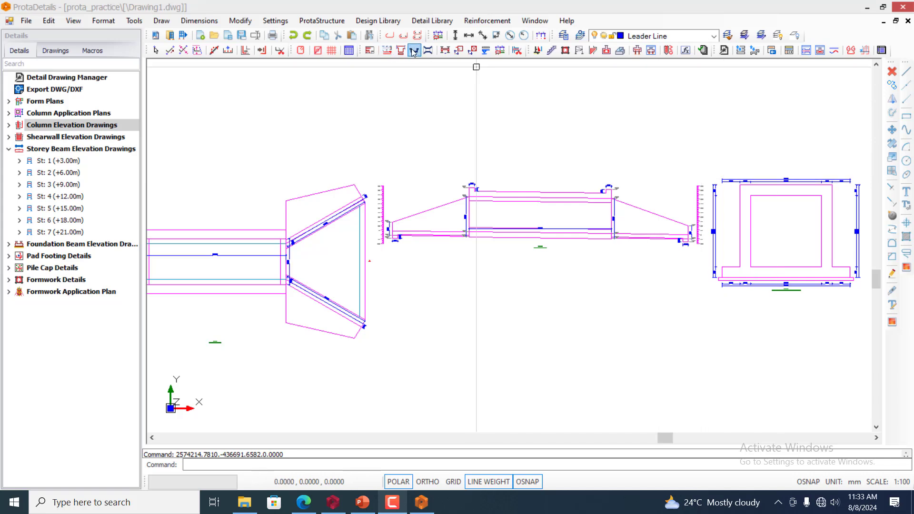
# Start the Pit Foundation macro and preview its three section types, ending on the straight-walled one
pyautogui.click(438, 376)
pyautogui.click(573, 334)
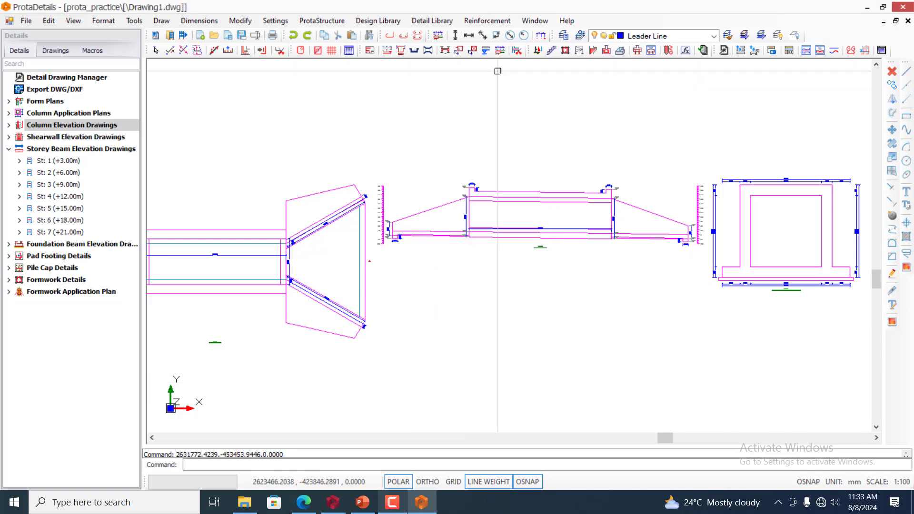
pyautogui.click(415, 50)
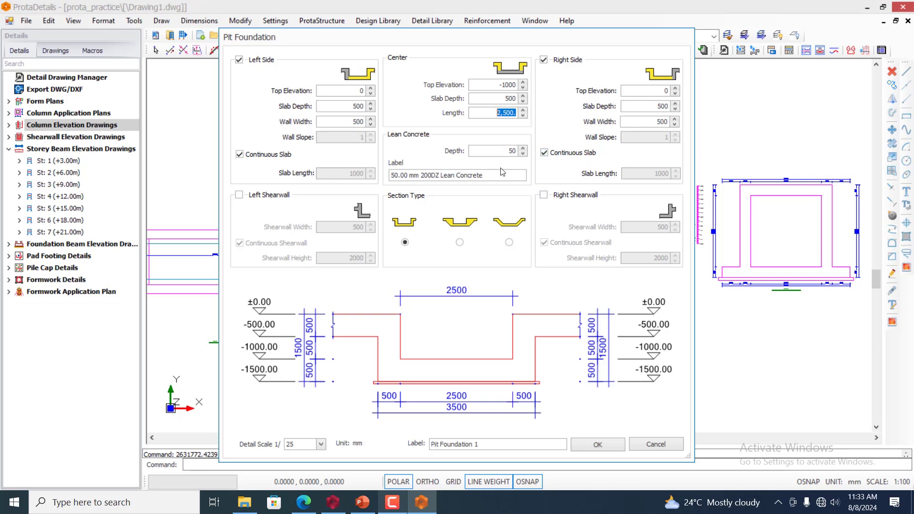
pyautogui.click(460, 243)
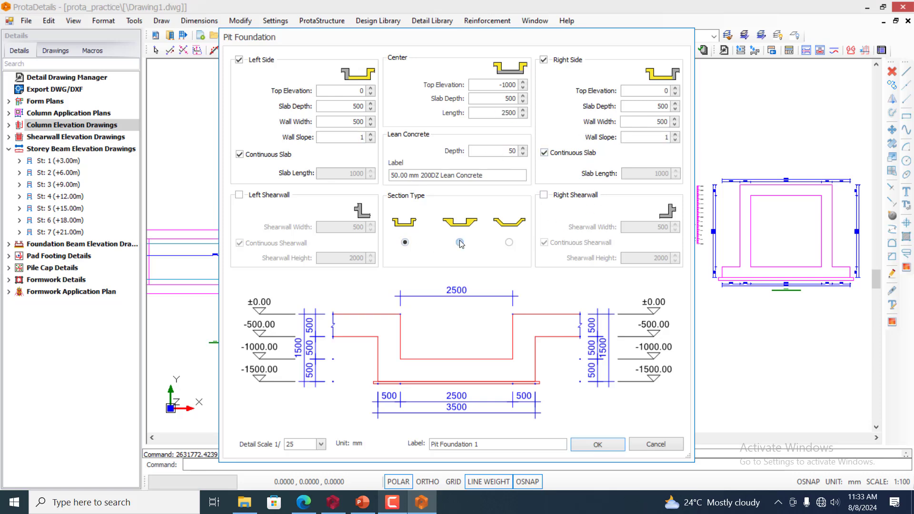
pyautogui.click(509, 243)
pyautogui.click(405, 242)
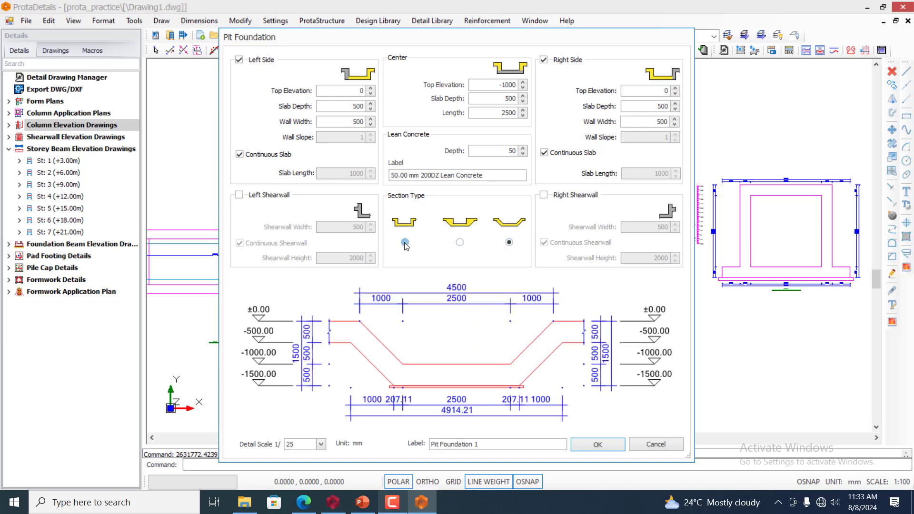
# Preview the pit foundation without its left side and without its right side, restoring each, and accept the default Pit Foundation 1 detail
pyautogui.click(239, 60)
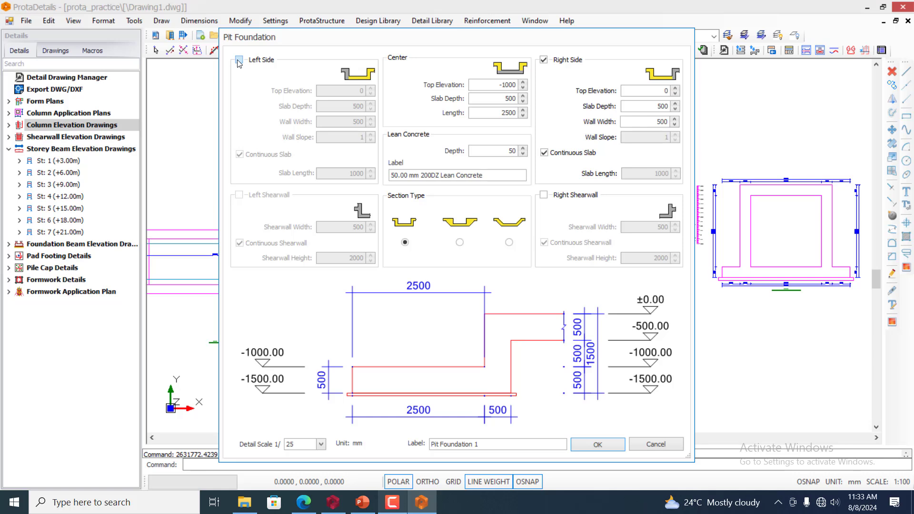
pyautogui.click(238, 61)
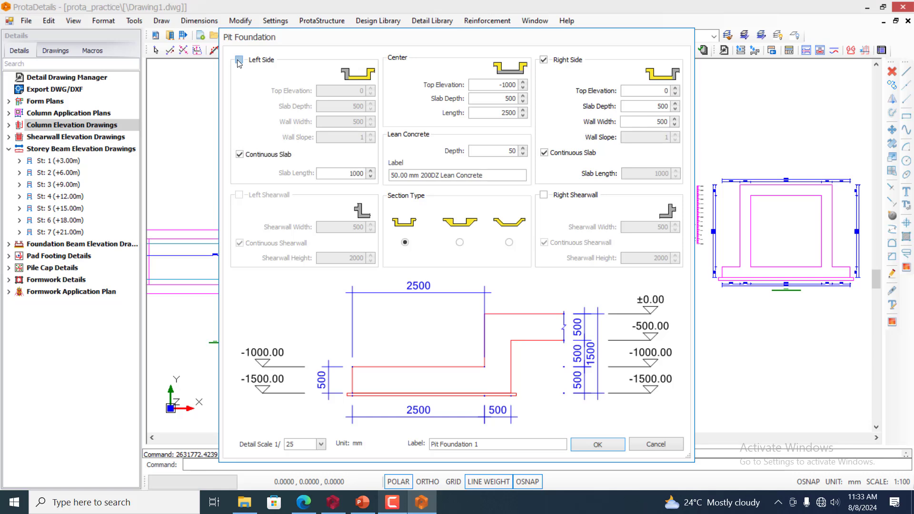
pyautogui.click(544, 60)
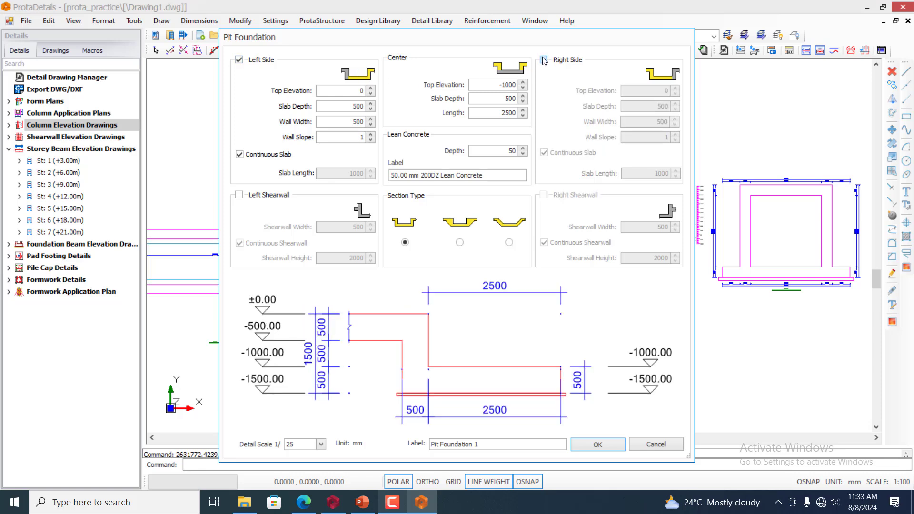
pyautogui.click(544, 60)
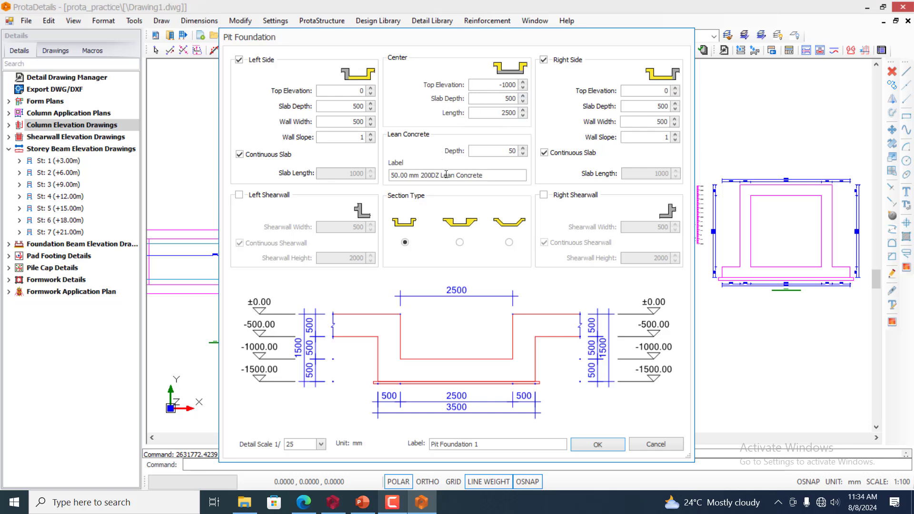
pyautogui.click(402, 506)
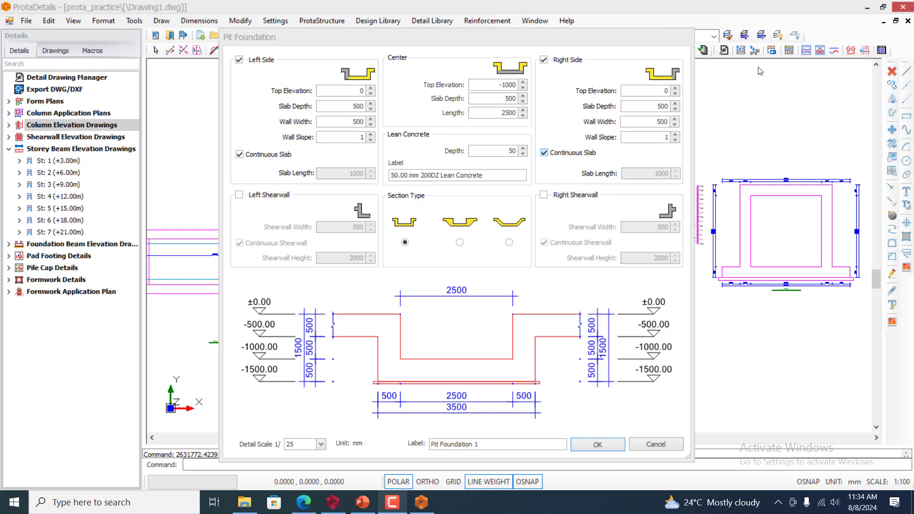
pyautogui.click(591, 444)
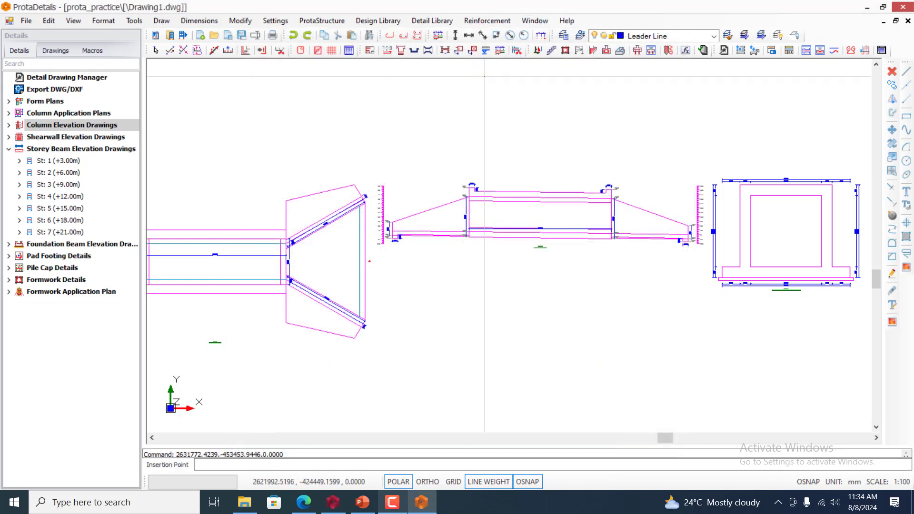
# Examine the Hydraulics calculators in Engineering Utils, covering Uniform Flow Depth with its channel section types and Gradually Varied Flow
pyautogui.click(387, 50)
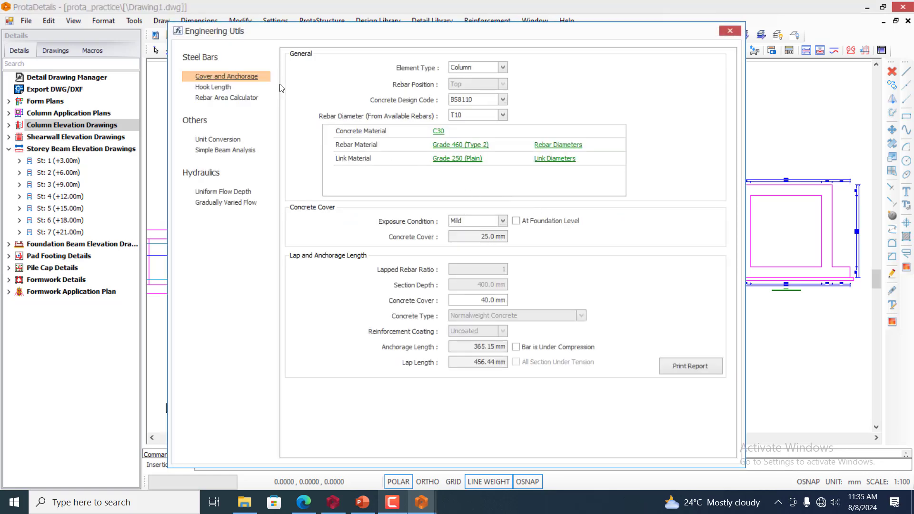
pyautogui.click(224, 192)
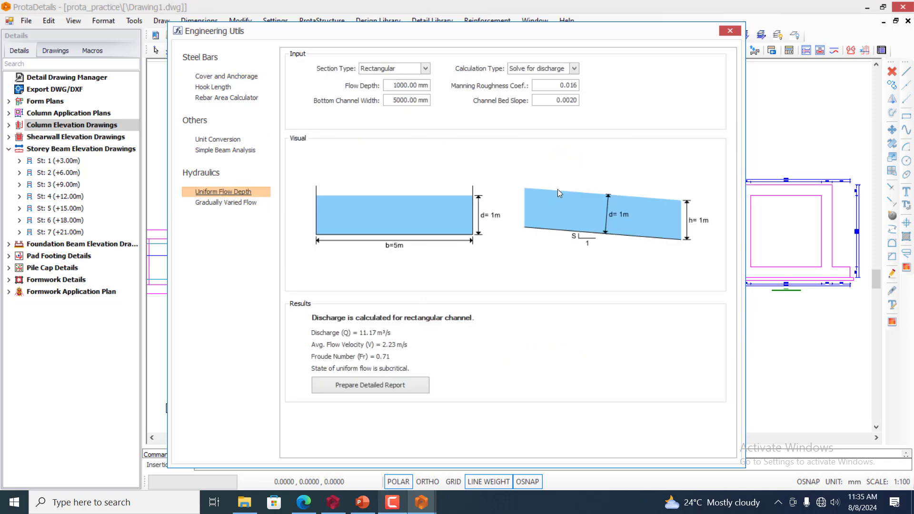
pyautogui.click(425, 69)
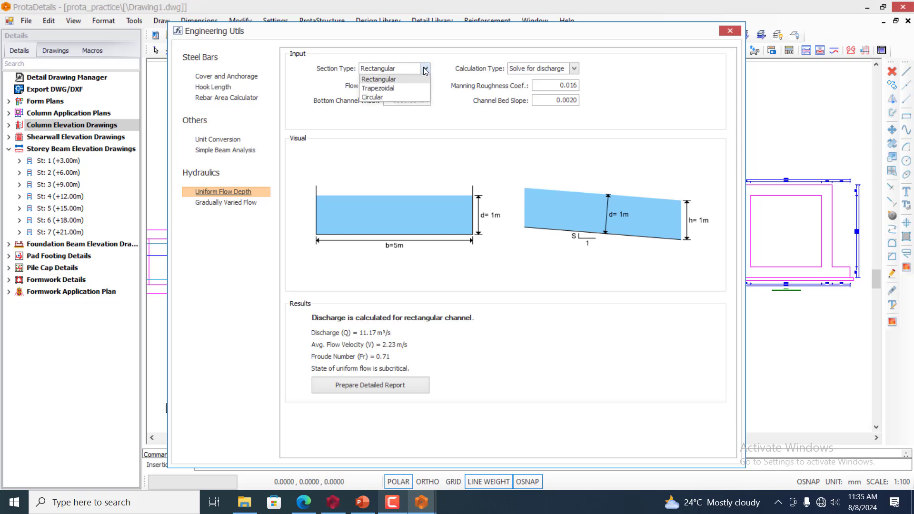
pyautogui.click(426, 69)
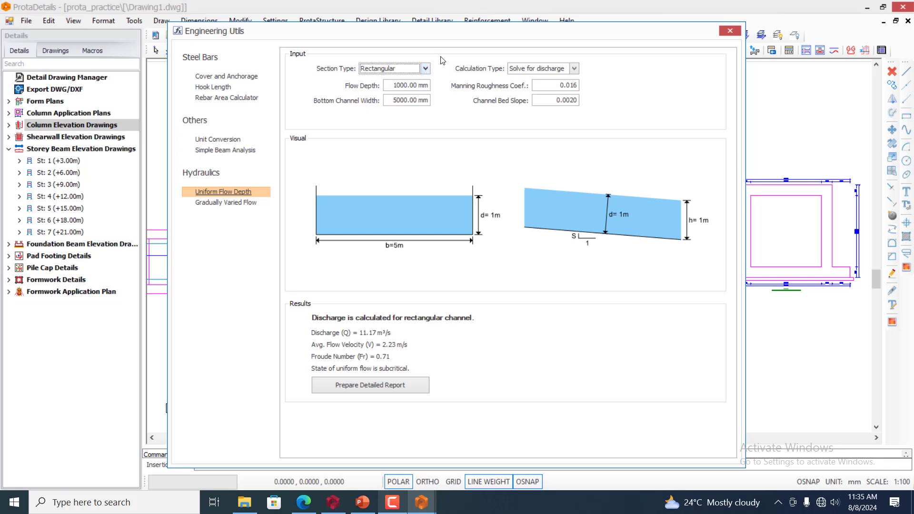
pyautogui.moveTo(505, 32)
pyautogui.mouseDown()
pyautogui.moveTo(438, 65)
pyautogui.moveTo(383, 184)
pyautogui.mouseUp()
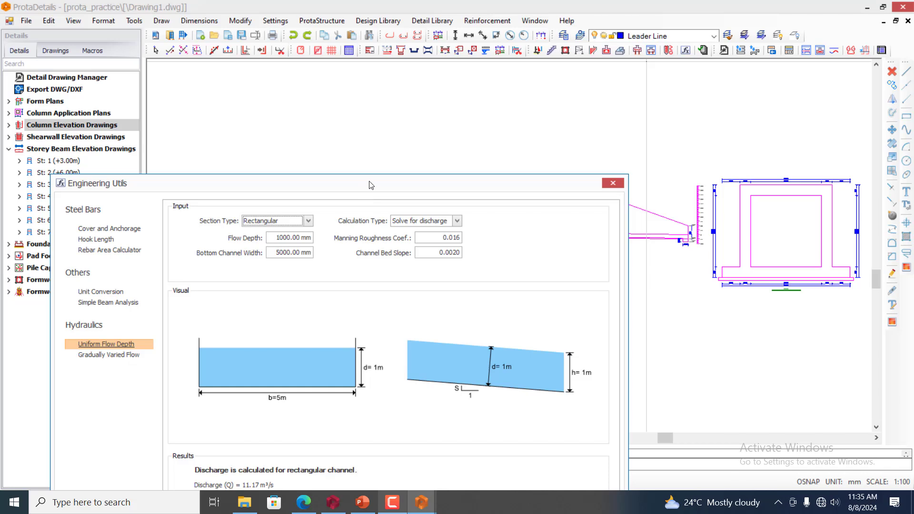
pyautogui.moveTo(370, 184); pyautogui.dragTo(487, 17)
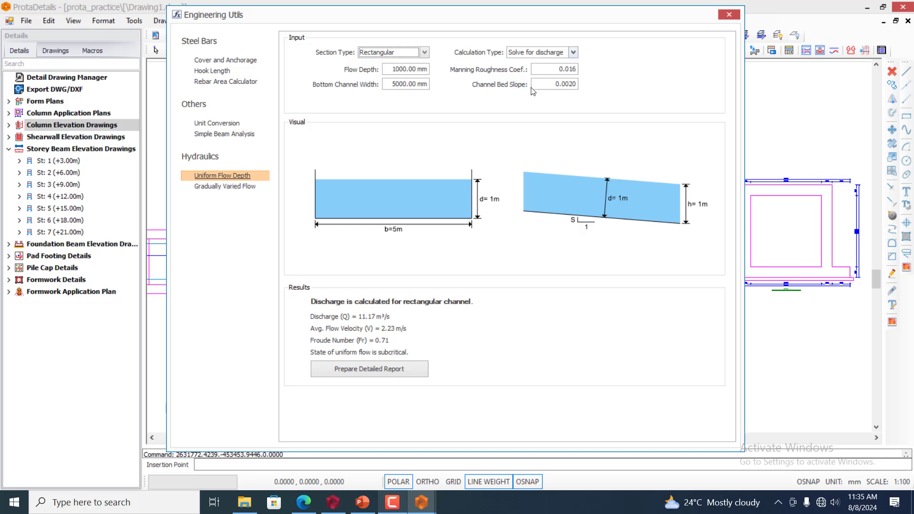
pyautogui.click(230, 187)
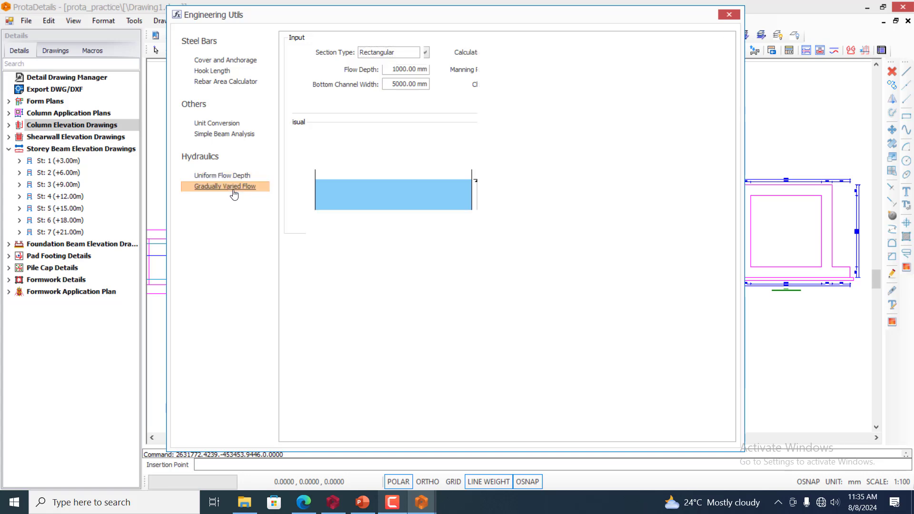
pyautogui.click(236, 177)
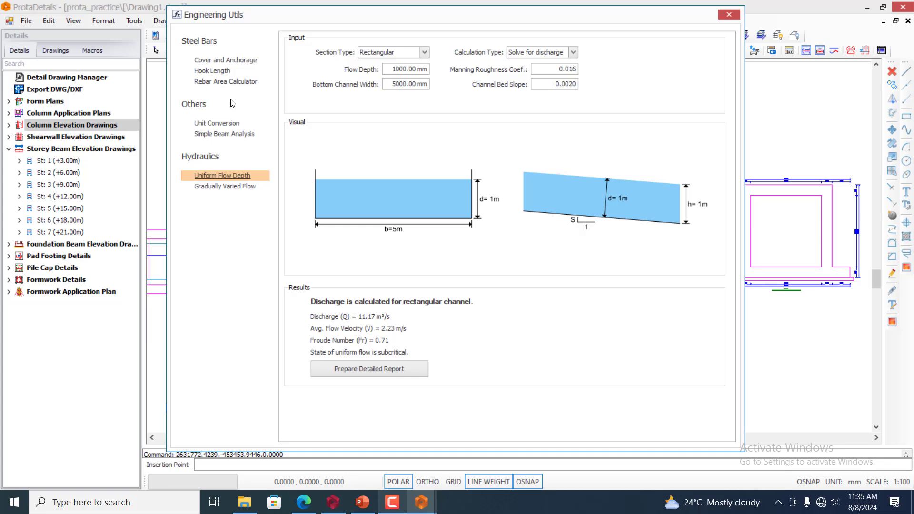
# Examine the Unit Conversion utility, including its length units to convert from and to and the available unit types
pyautogui.click(225, 129)
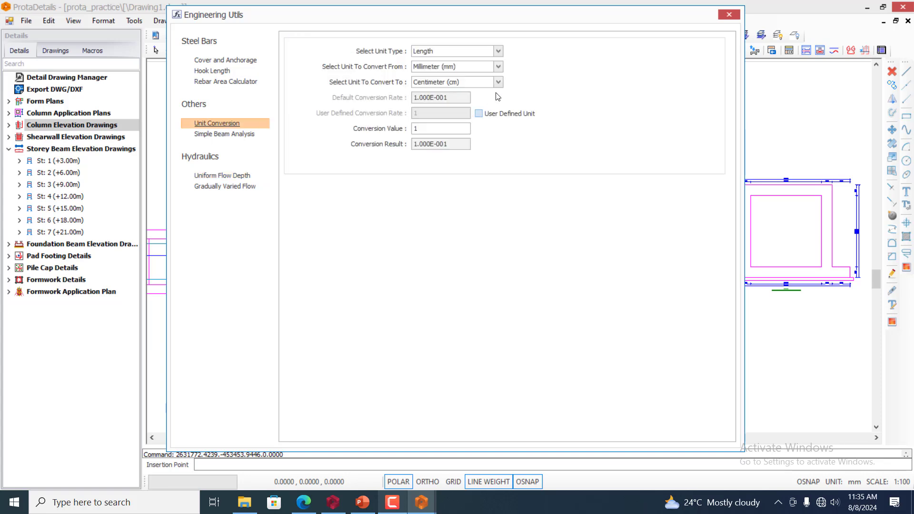
pyautogui.click(498, 67)
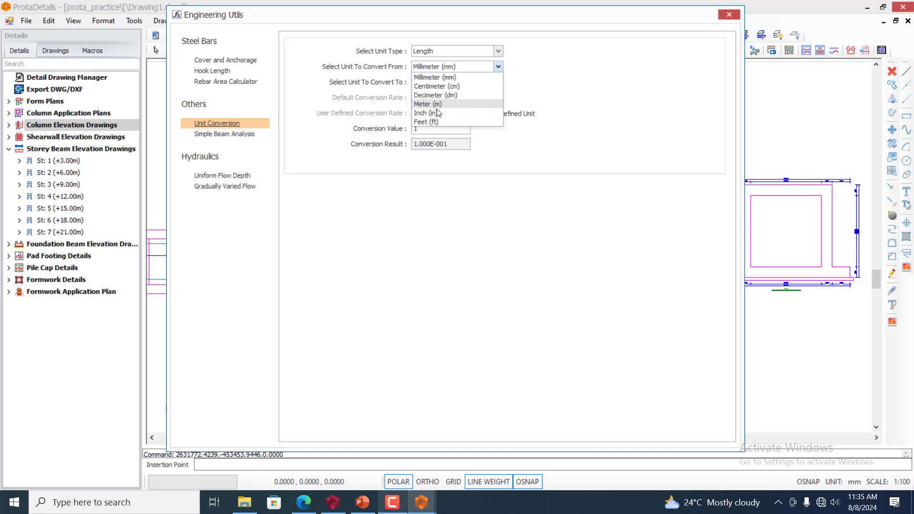
pyautogui.click(535, 58)
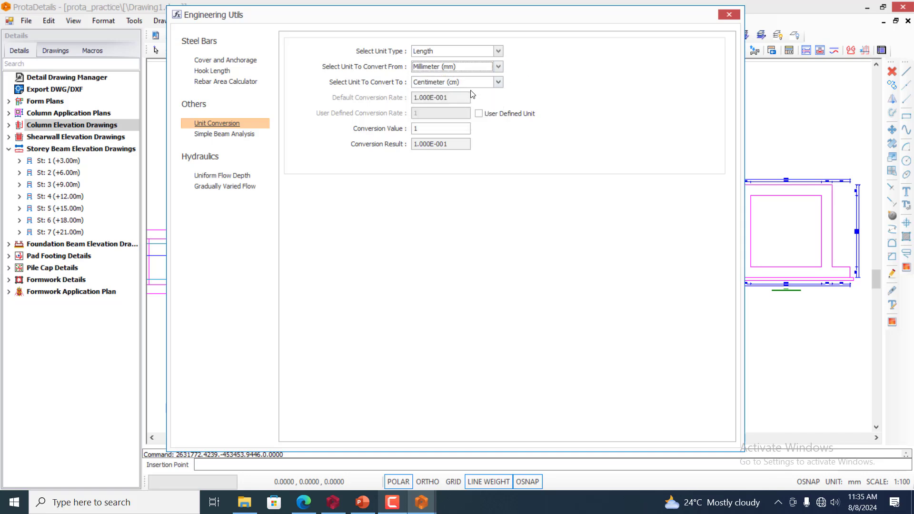
pyautogui.click(485, 86)
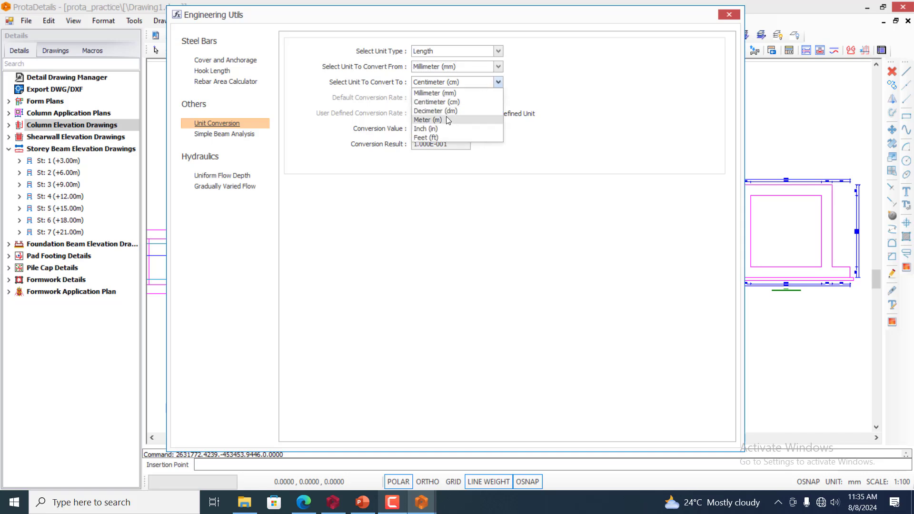
pyautogui.click(532, 81)
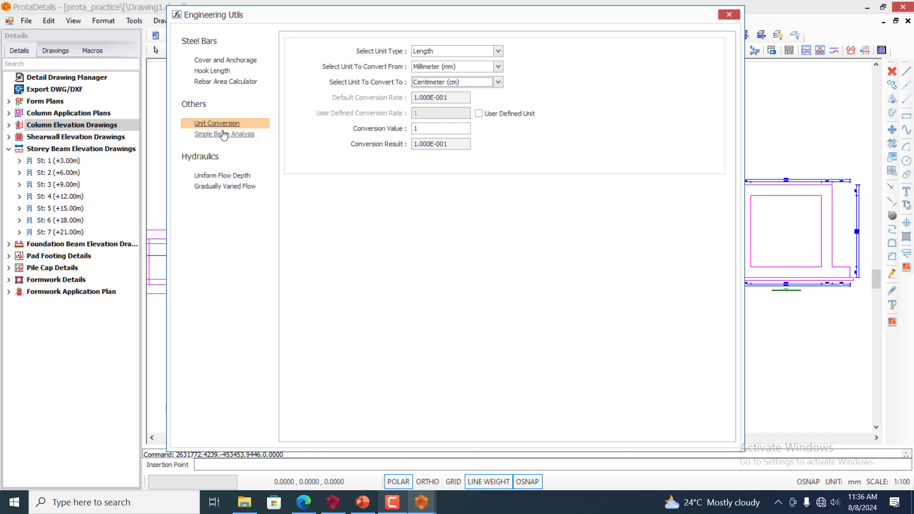
pyautogui.click(499, 52)
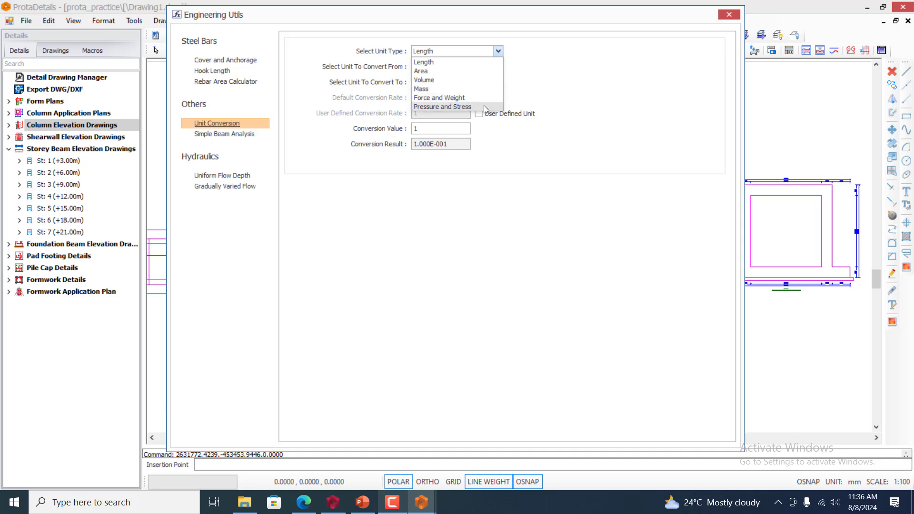
pyautogui.click(368, 185)
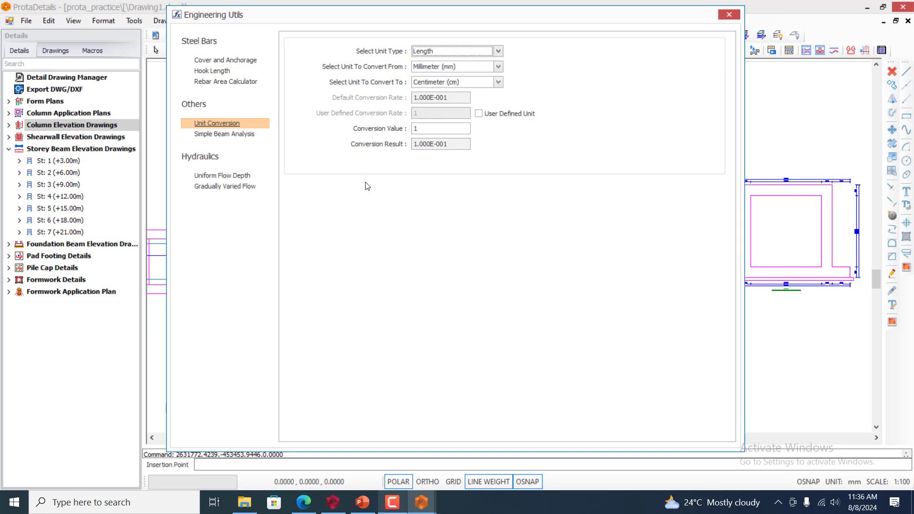
# In Simple Beam Analysis, preview the Load Increasing Uniformly to Center loading and return to Uniform Distributed Load
pyautogui.click(219, 136)
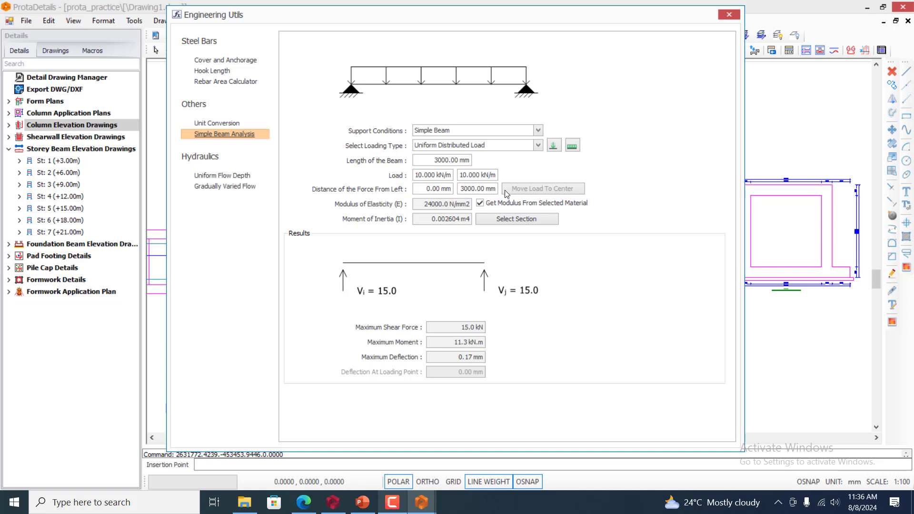
pyautogui.click(538, 146)
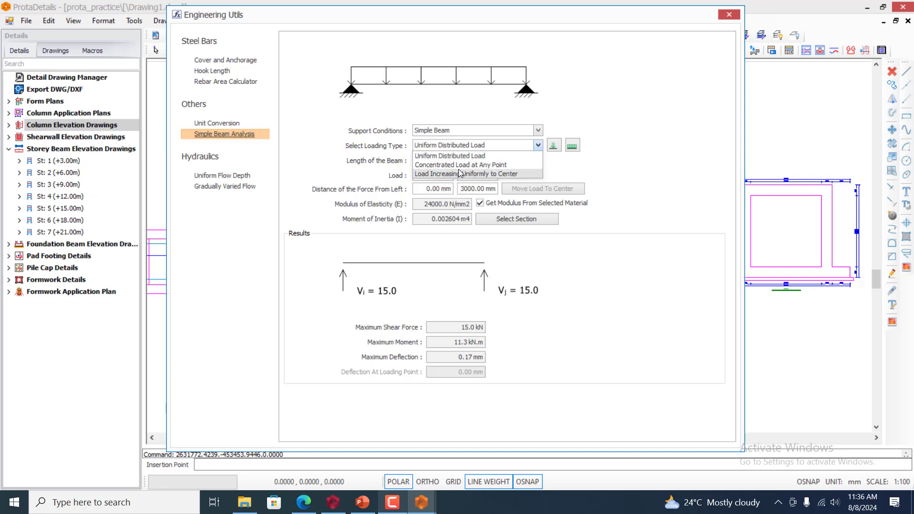
pyautogui.click(513, 174)
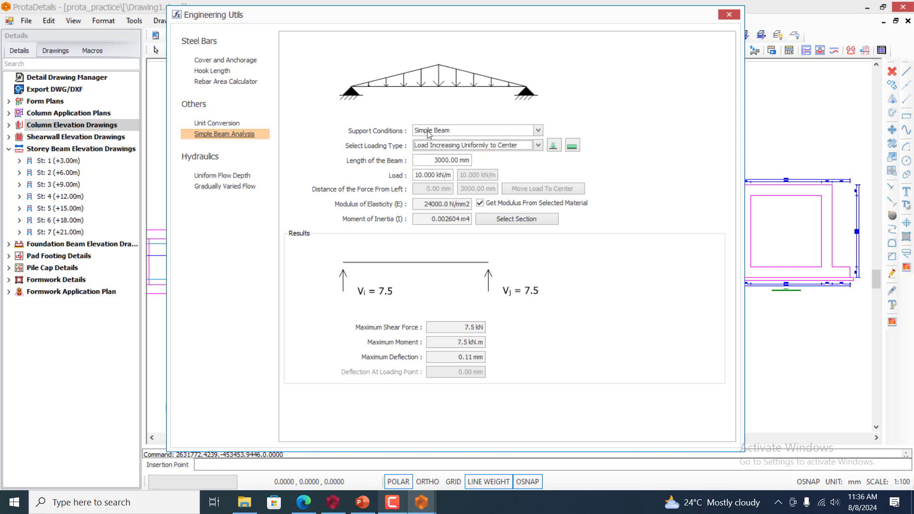
pyautogui.click(538, 145)
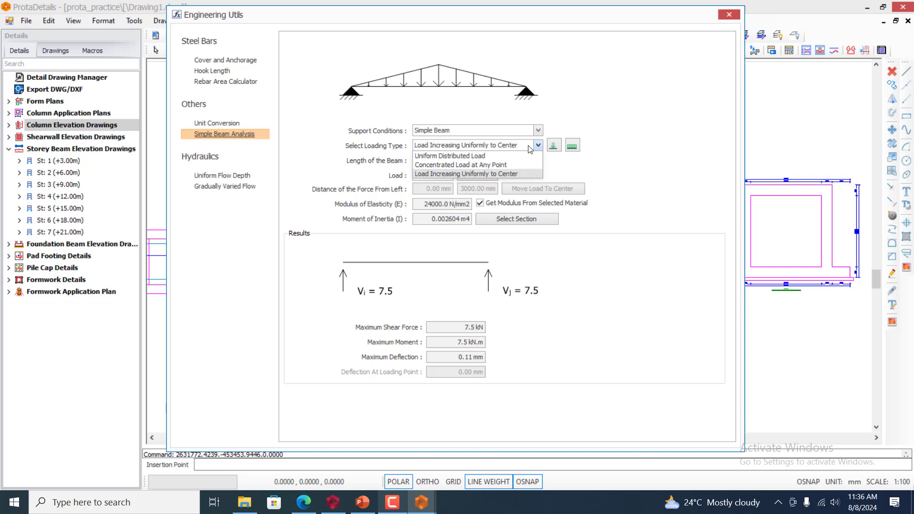
pyautogui.click(451, 156)
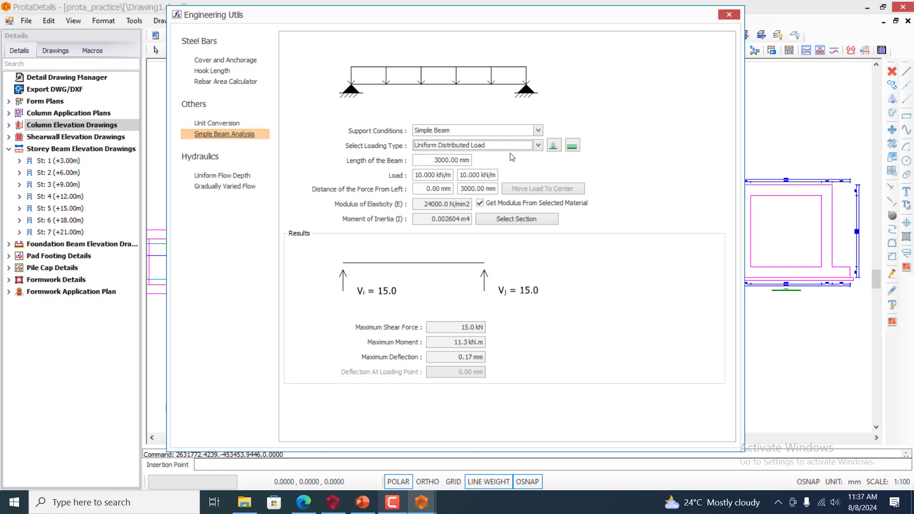
# Set the length of the simple beam to 6000 mm
pyautogui.click(464, 187)
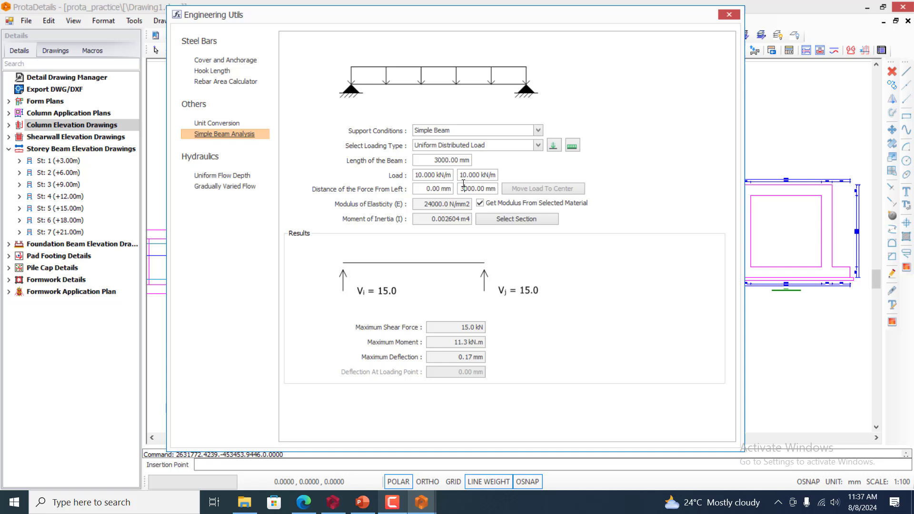
pyautogui.doubleClick(432, 160)
pyautogui.write('6')
pyautogui.press('Return')
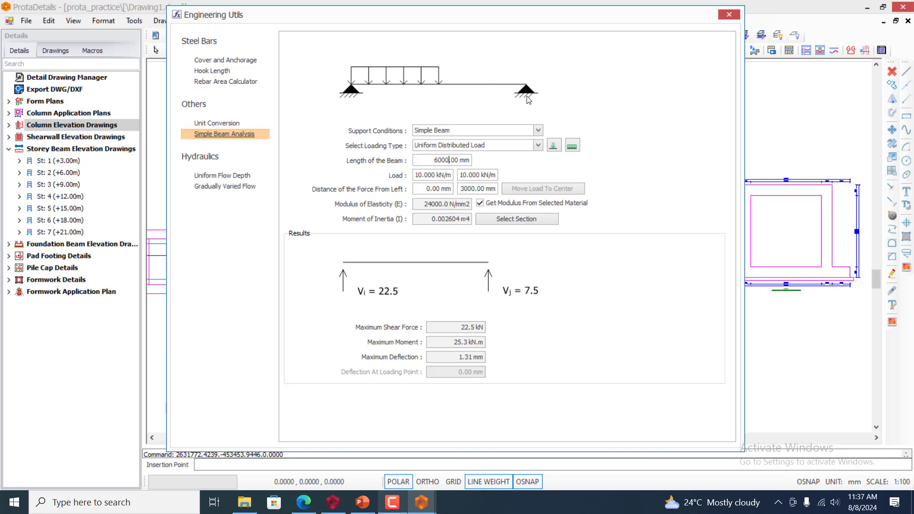
# Extend the uniform load over the full beam by setting its end distance from the left to 6000 mm
pyautogui.click(571, 149)
pyautogui.doubleClick(466, 189)
pyautogui.write('6')
pyautogui.press('Return')
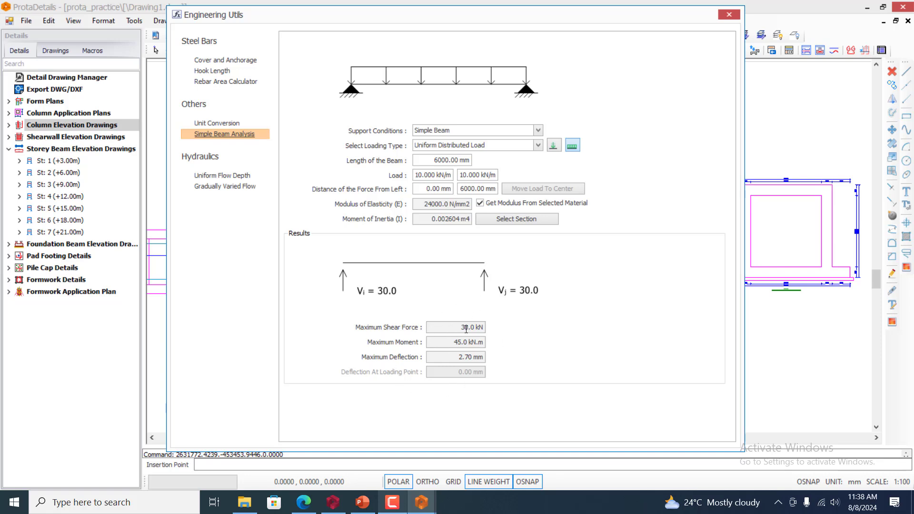
# Set the uniform load's end distance from the left to 2000 mm
pyautogui.doubleClick(464, 190)
pyautogui.write('2000')
pyautogui.press('Return')
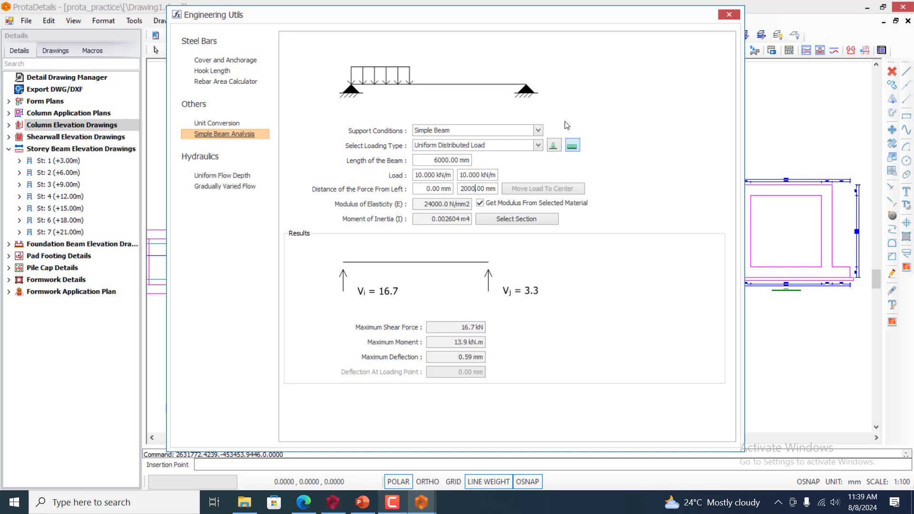
# Review the Rebar Area Calculator, Hook Length, and Cover and Anchorage utilities, close Engineering Utils and switch to ProtaStructure
pyautogui.click(218, 84)
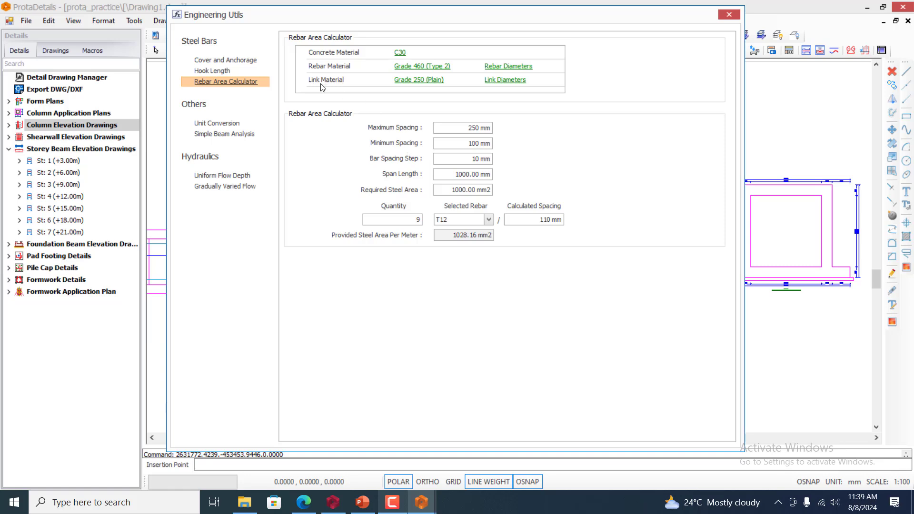
pyautogui.click(223, 73)
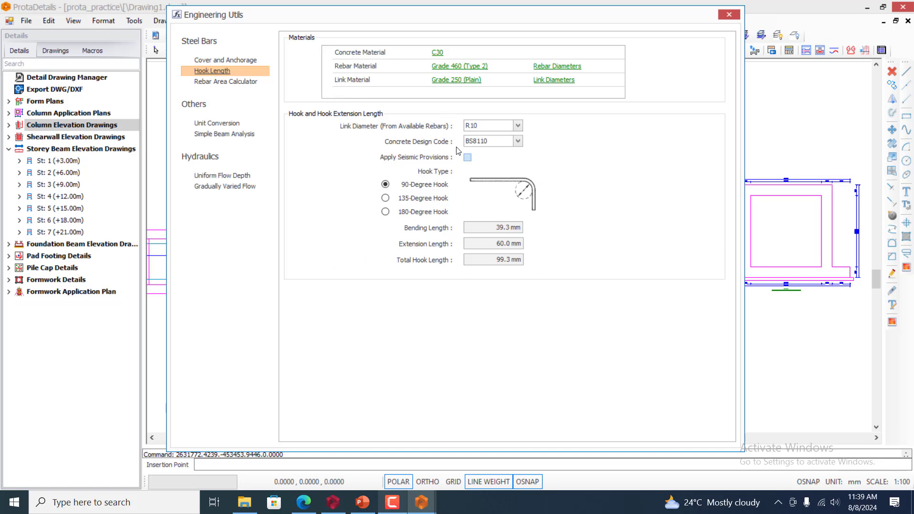
pyautogui.click(237, 64)
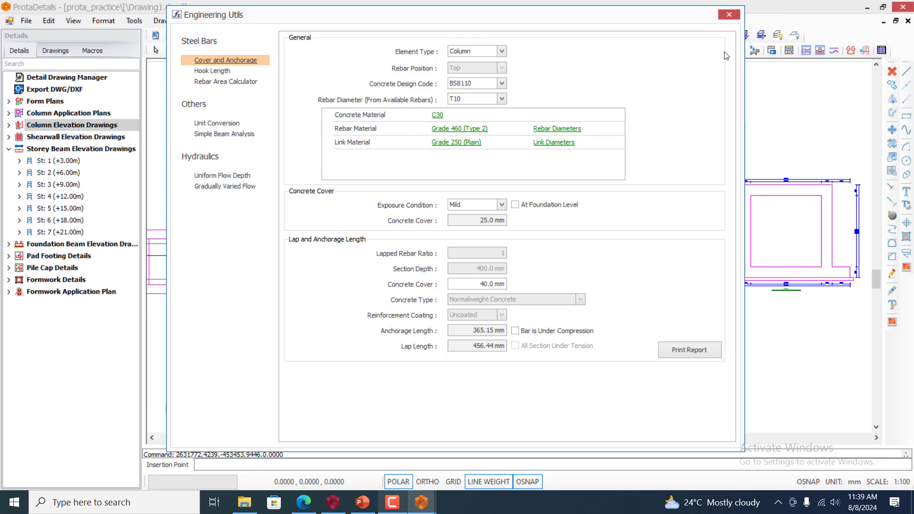
pyautogui.click(730, 15)
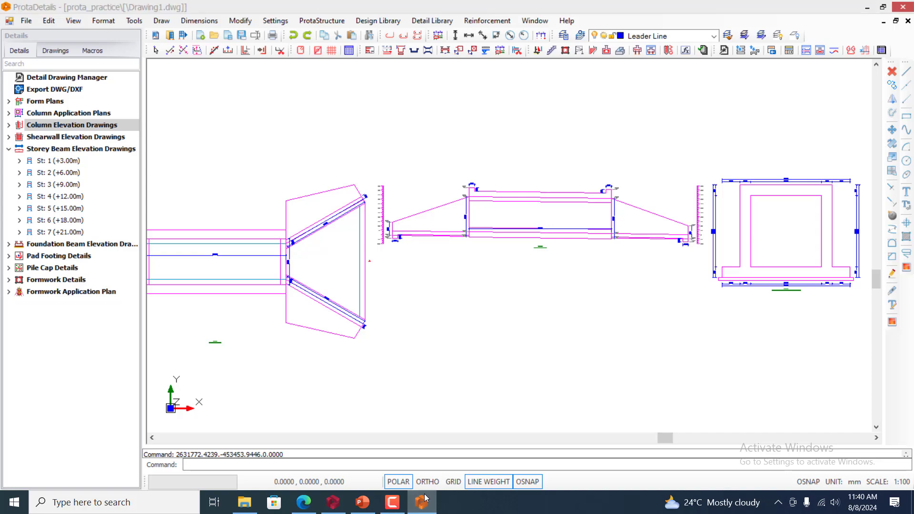
pyautogui.click(430, 504)
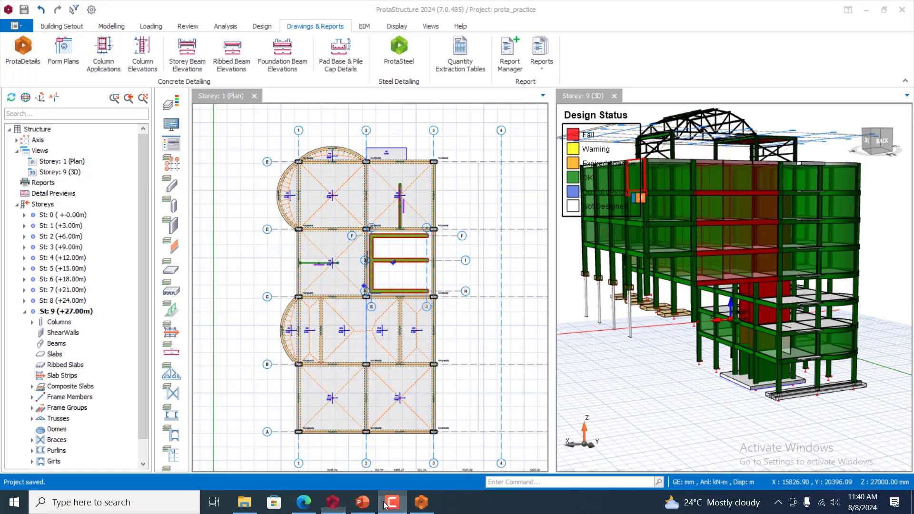